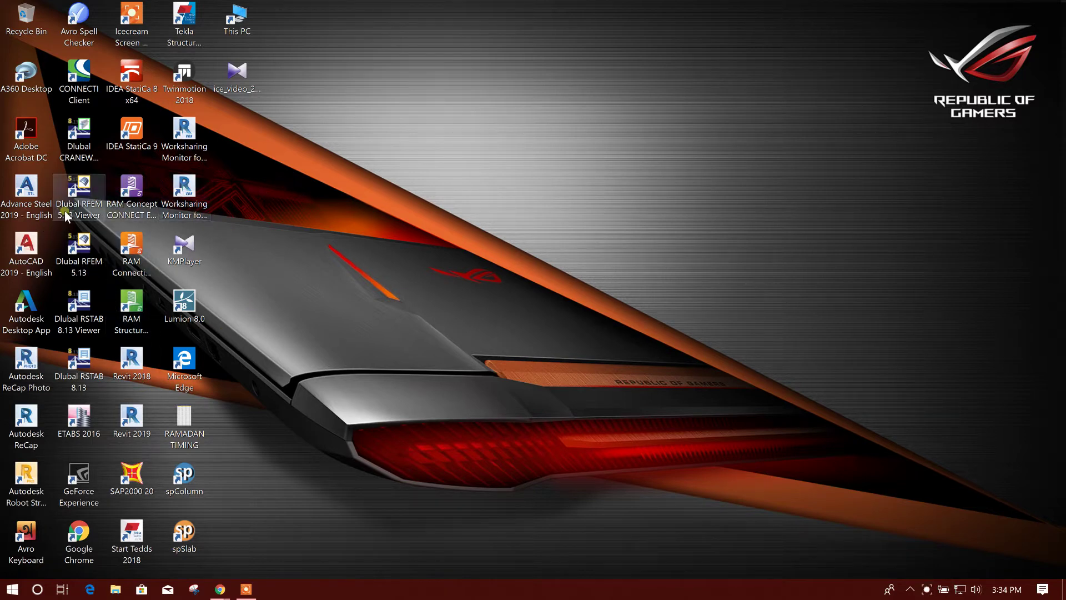
Launch Dlubal RFEM 5.13 from its desktop shortcut.
double_click(79, 251)
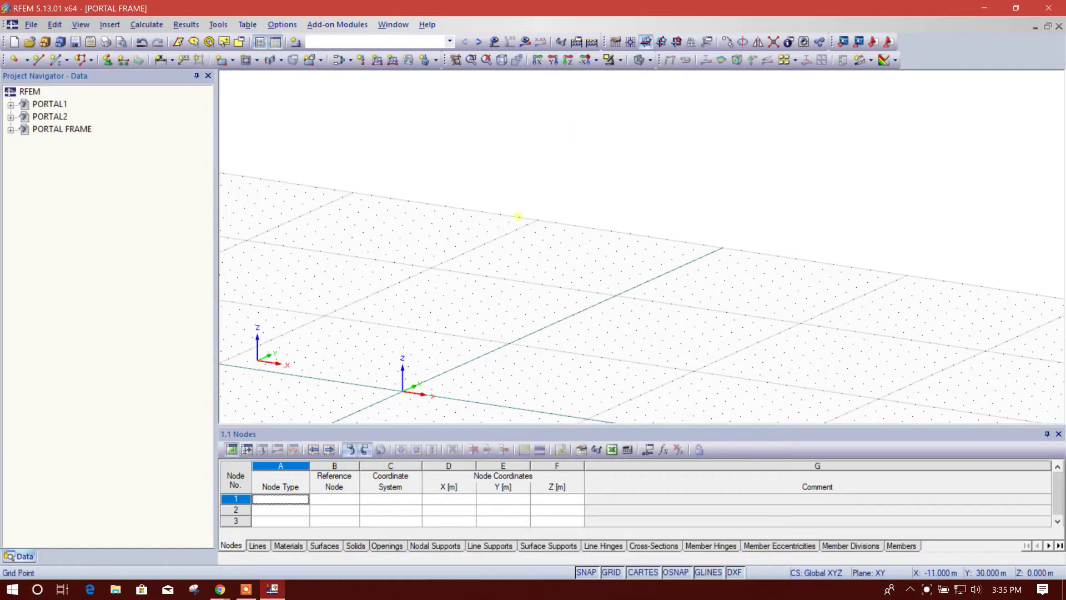
Create model PORTAL FRAME DESIGN with a description in project EXAMPLE4, ASCE 7-05, automatic combinations on.
key(ctrl+n)
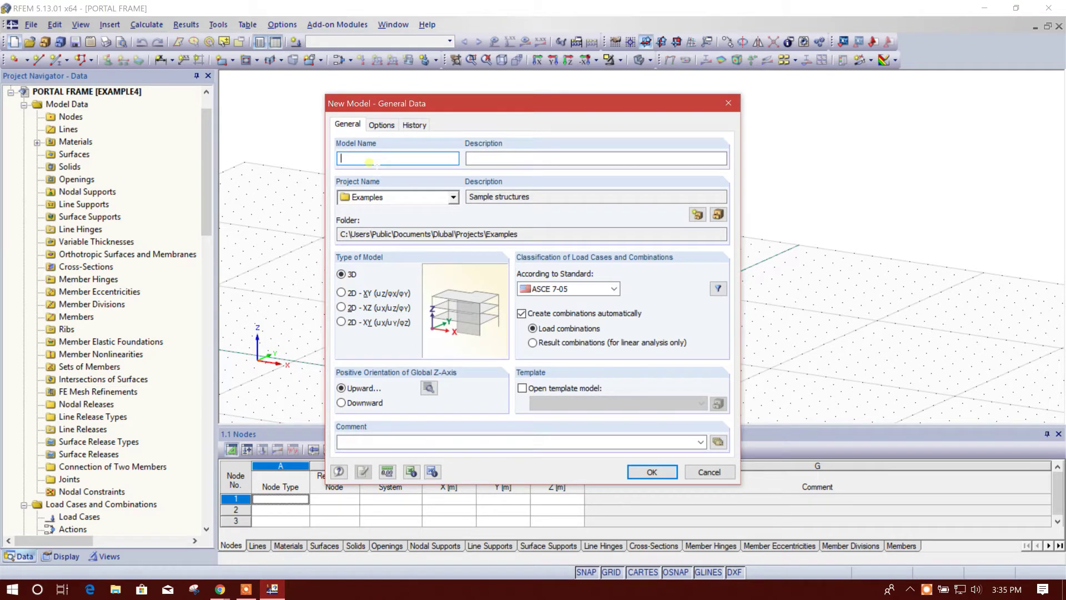
text(PORTAL FRAME DESIGN)
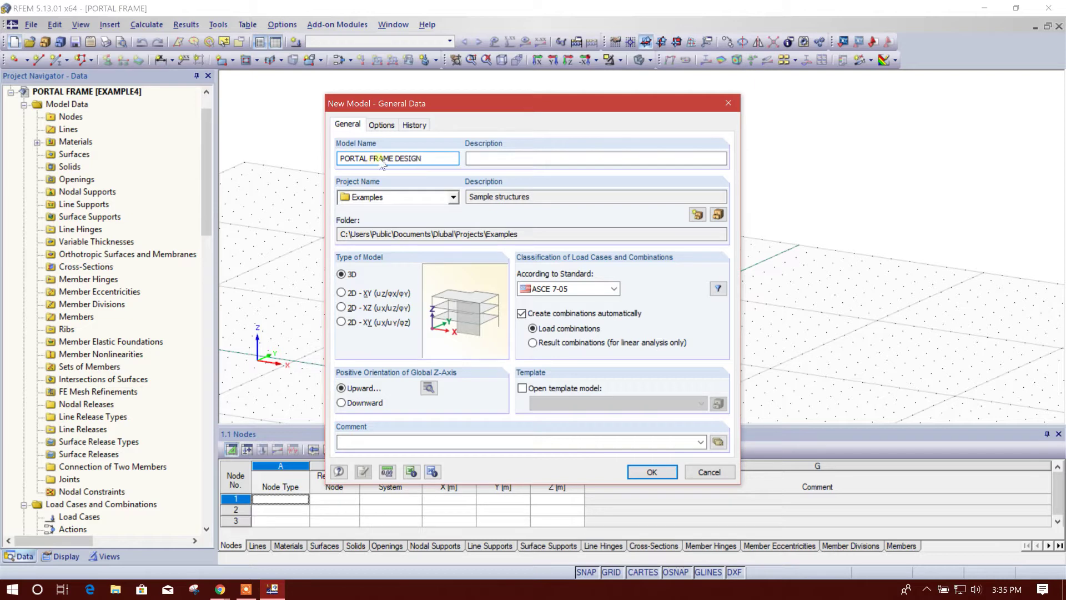
click(488, 157)
text(BY DECOD)
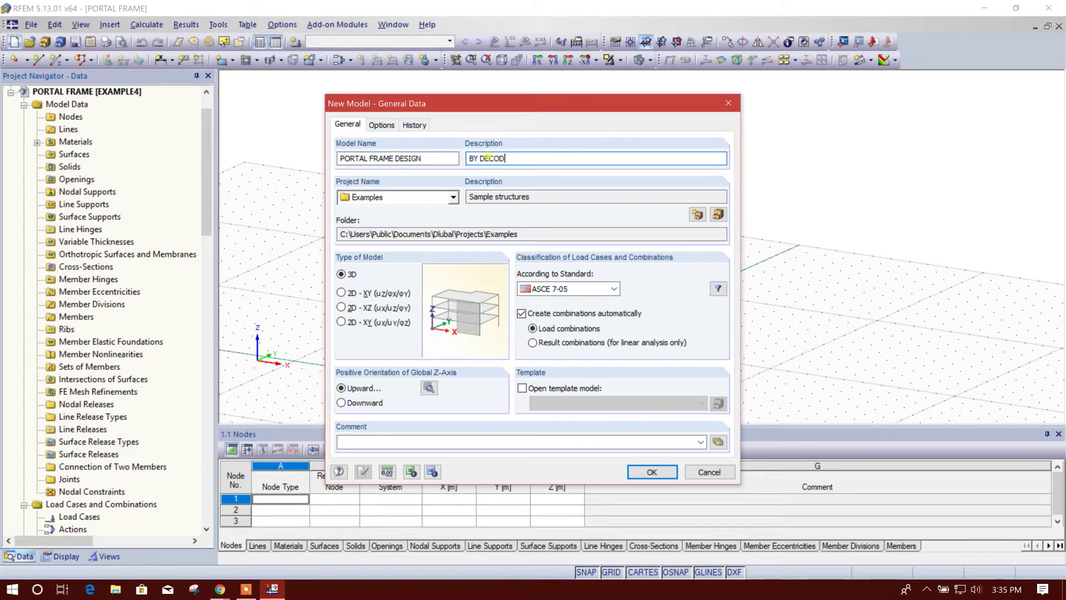
text(E BD)
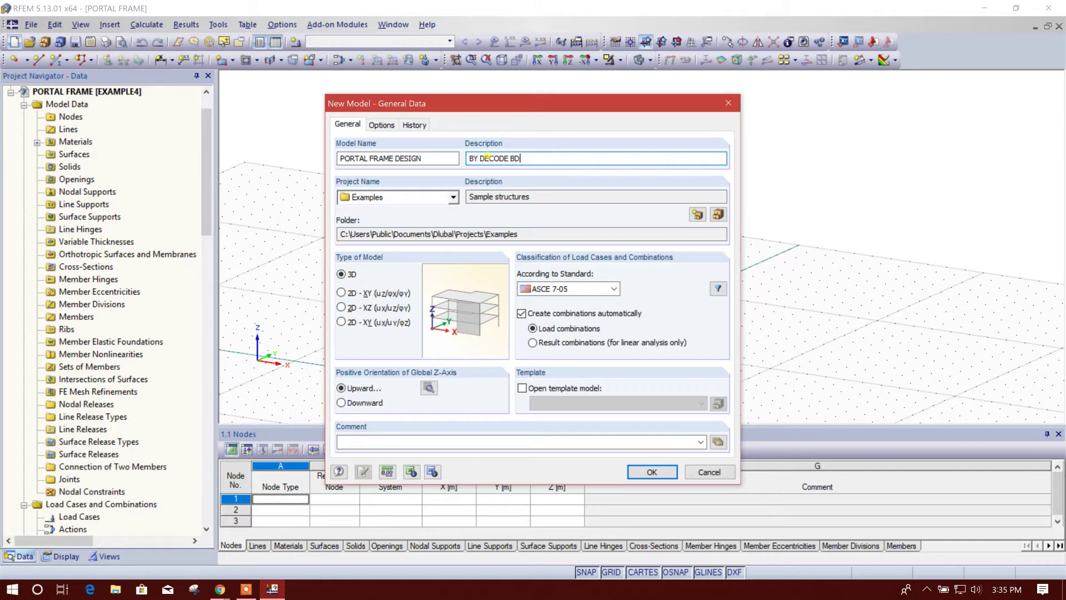
click(453, 197)
click(398, 225)
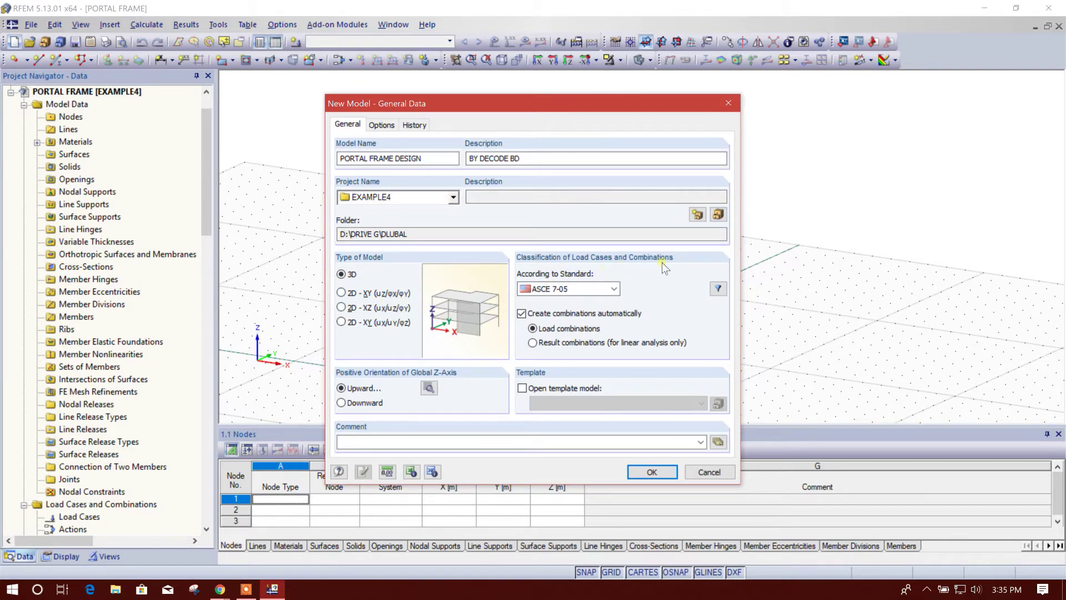
click(560, 289)
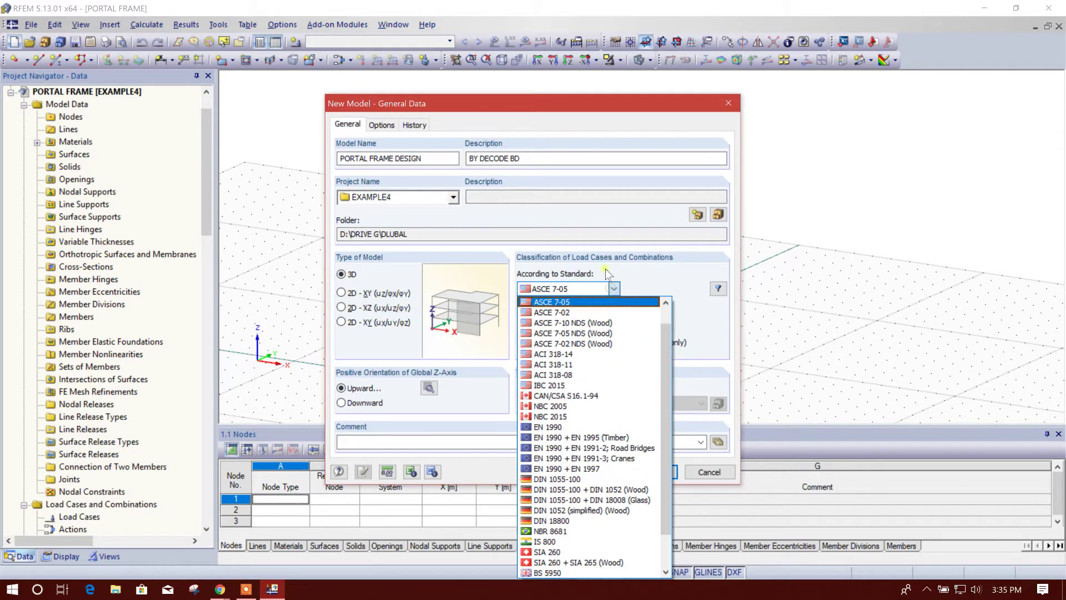
click(561, 302)
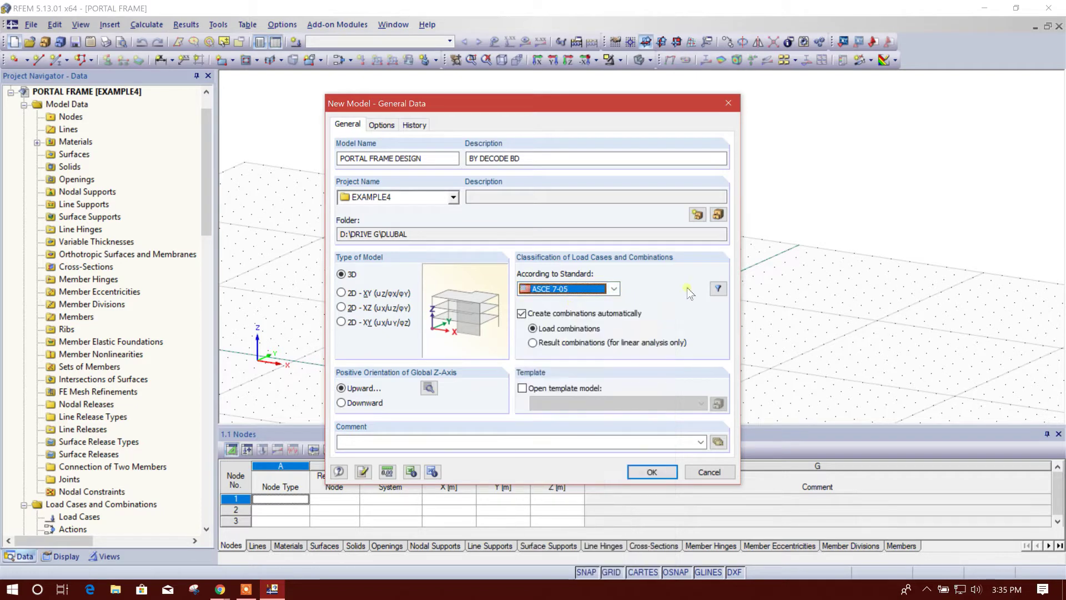
click(561, 316)
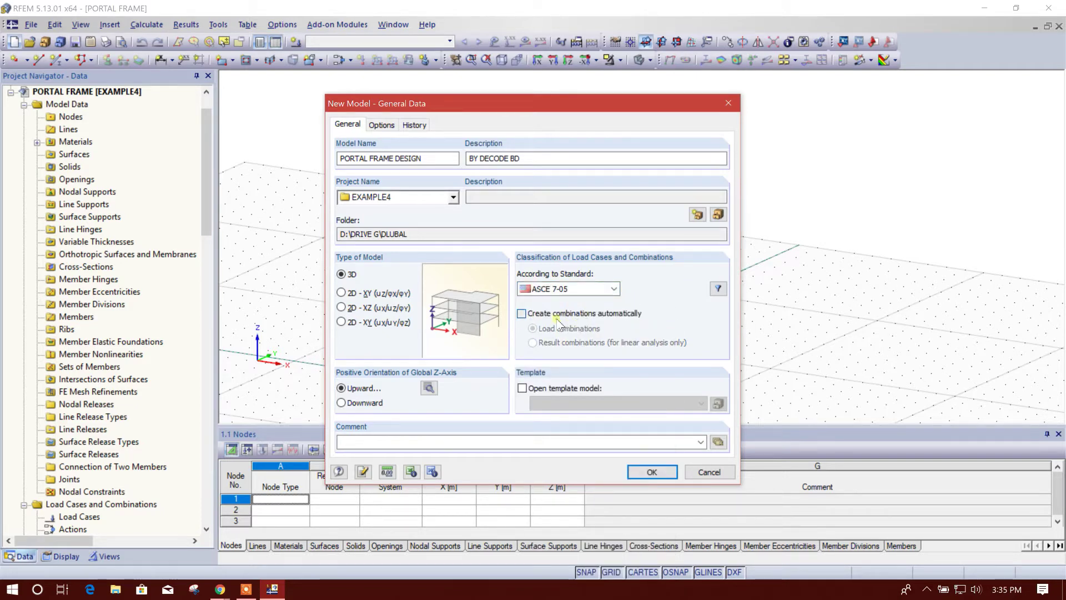
click(557, 319)
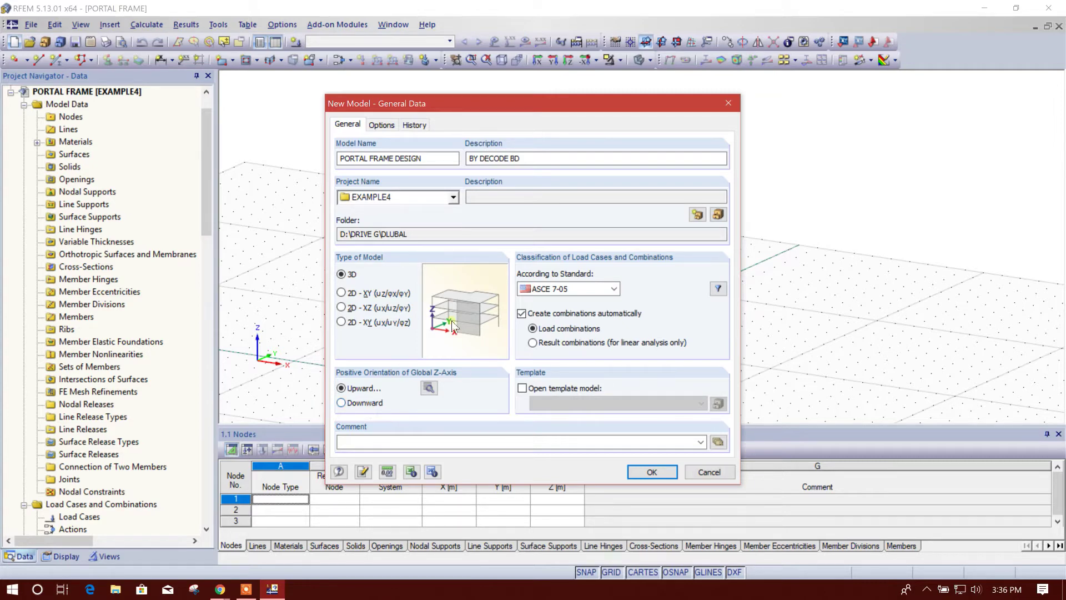
click(647, 472)
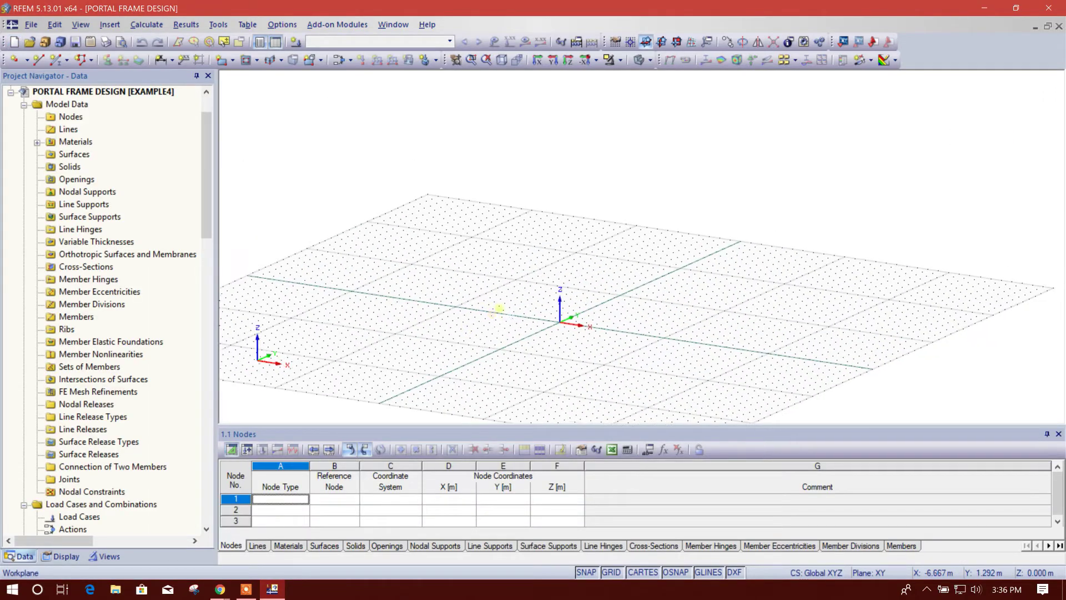
Open the 3D Hall generator from Tools > Generate Model - Members.
click(218, 24)
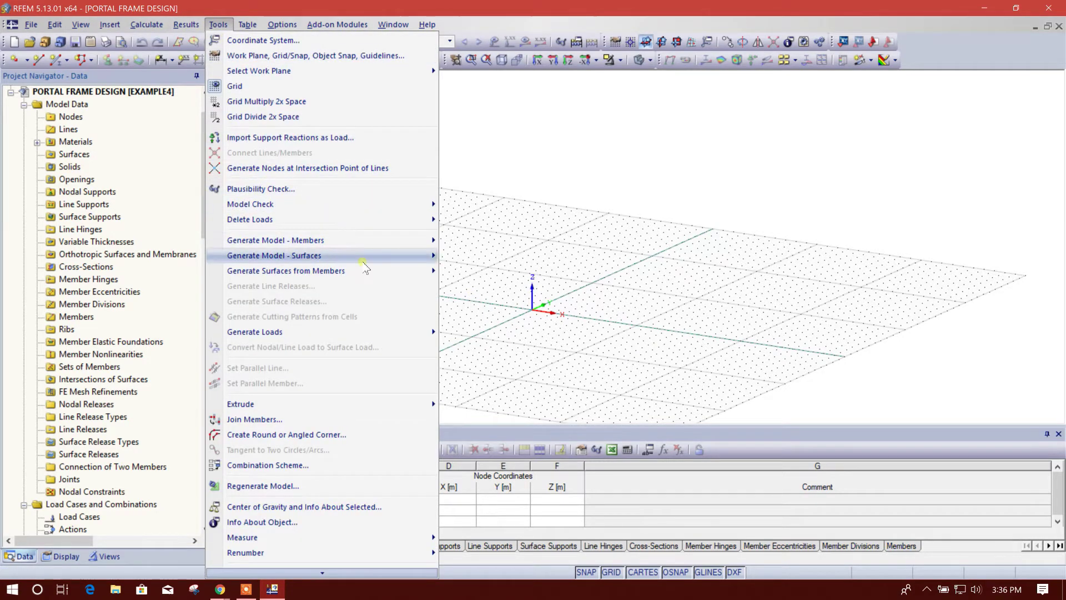
mouse_move(412, 273)
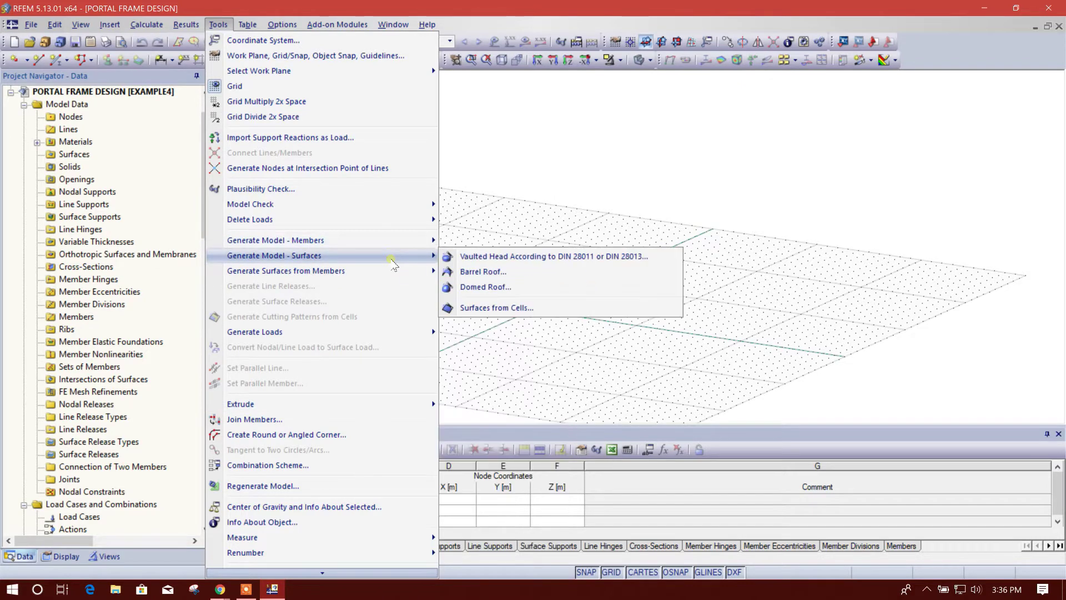
mouse_move(399, 247)
click(479, 384)
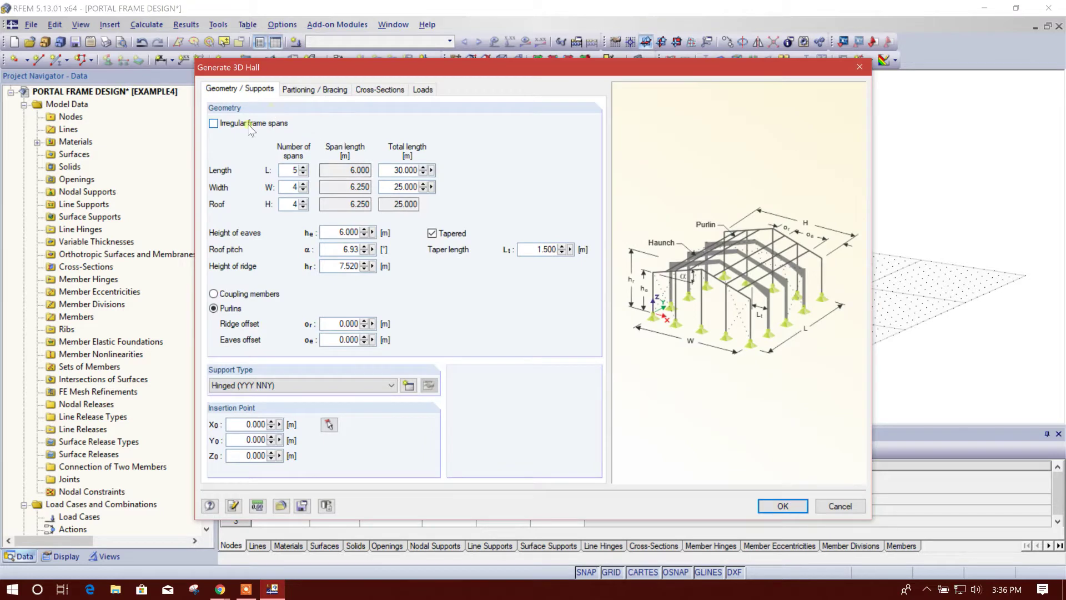
Keep the hall length at 30 m in 5 regular frame spans.
double_click(291, 170)
drag(391, 170, 447, 168)
double_click(395, 170)
click(216, 125)
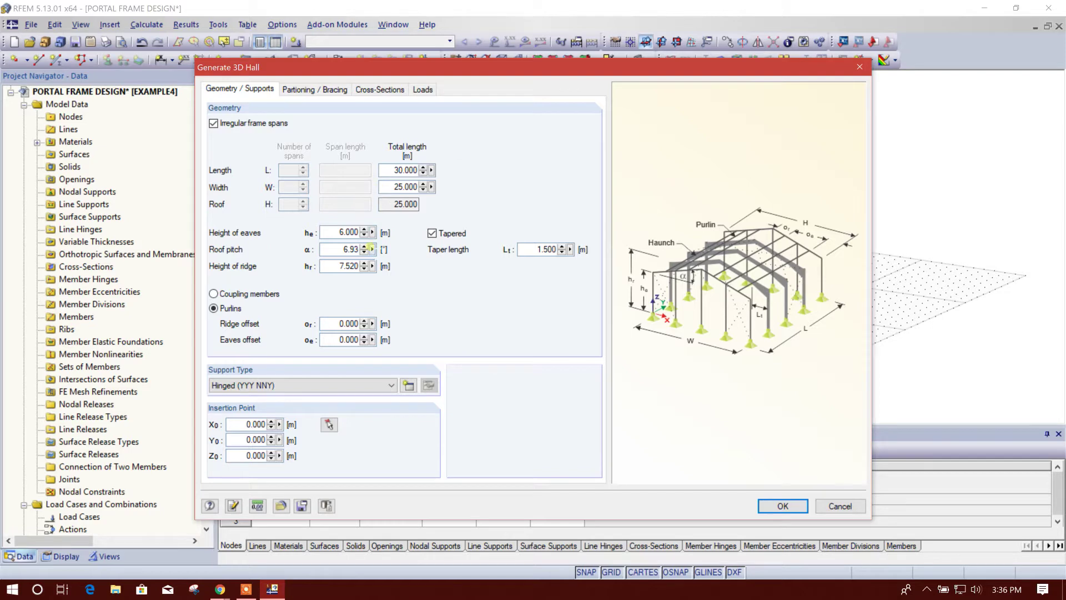
click(240, 123)
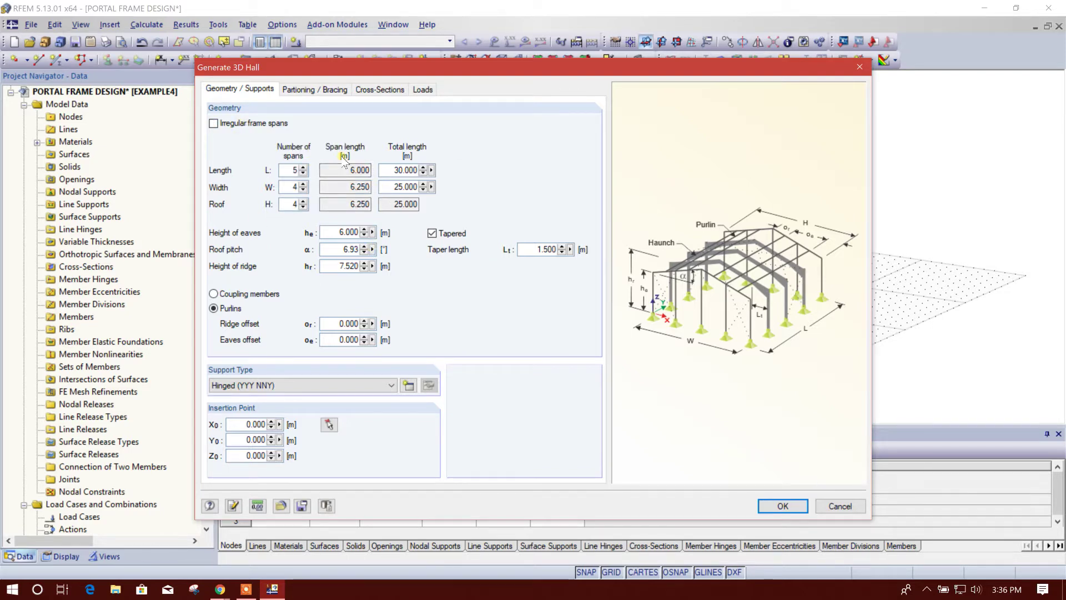
click(291, 171)
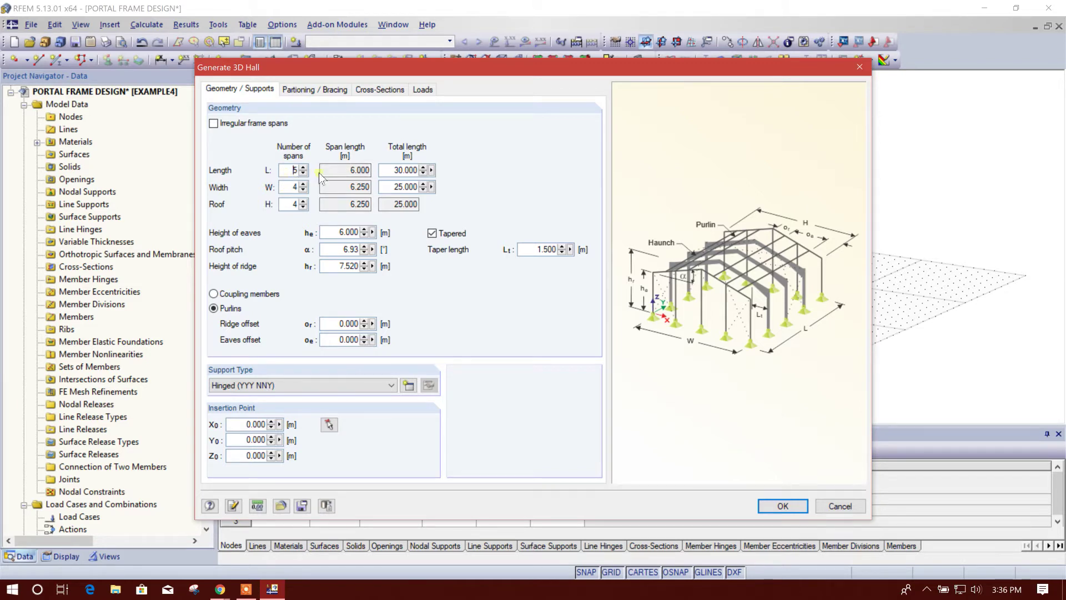
Enter a 24 m total width over 4 spans, giving 6 m bays, and choose coupling members.
click(291, 189)
double_click(292, 187)
key(Tab)
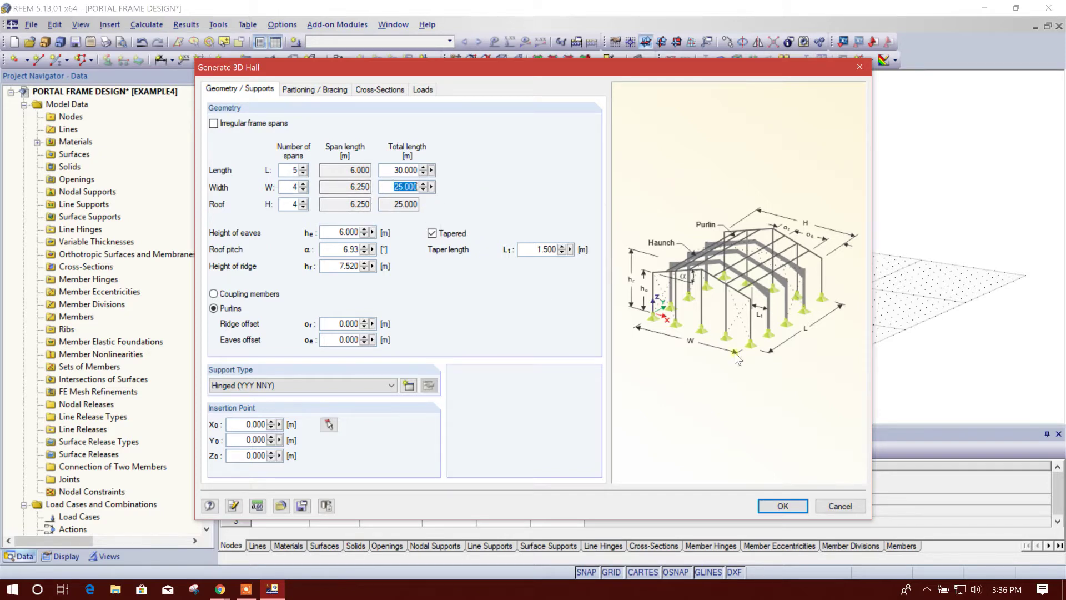
text(24)
click(295, 205)
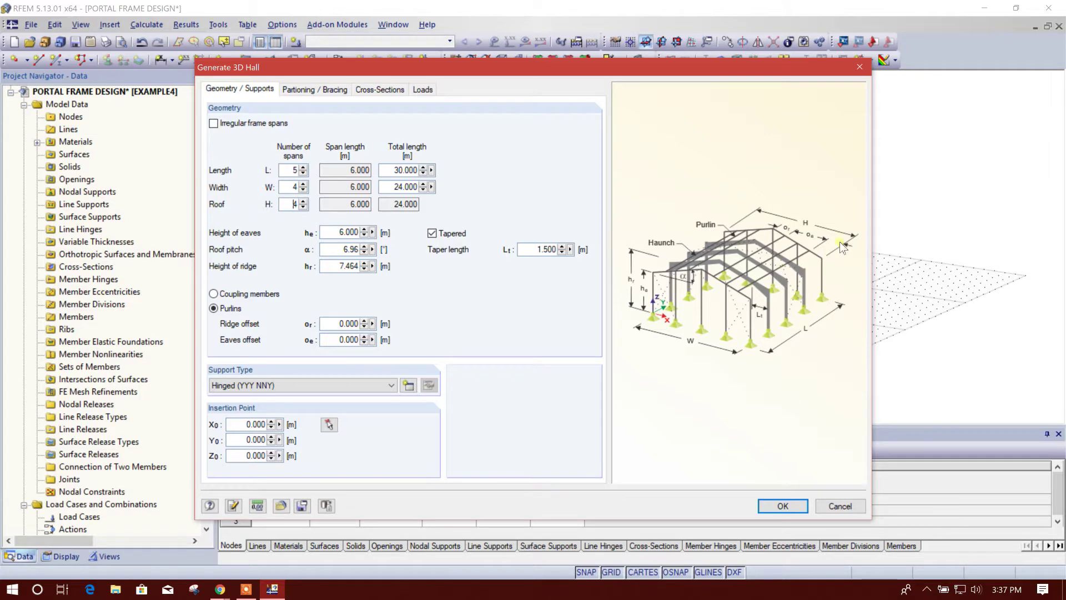
click(268, 294)
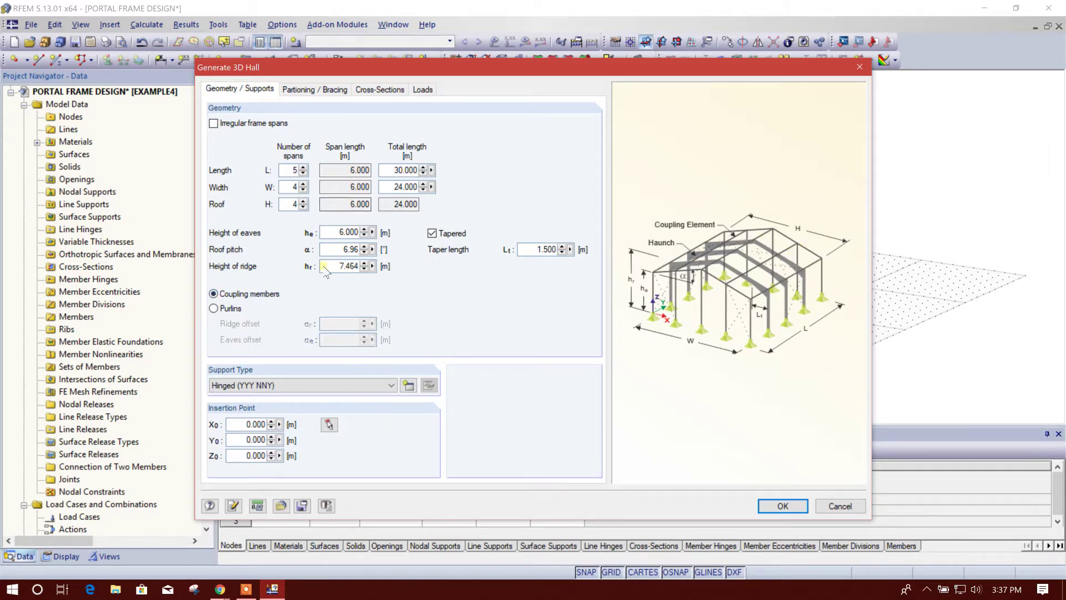
Use coupling members instead of purlins, with a 7° roof pitch and 7.5 m ridge height.
click(236, 308)
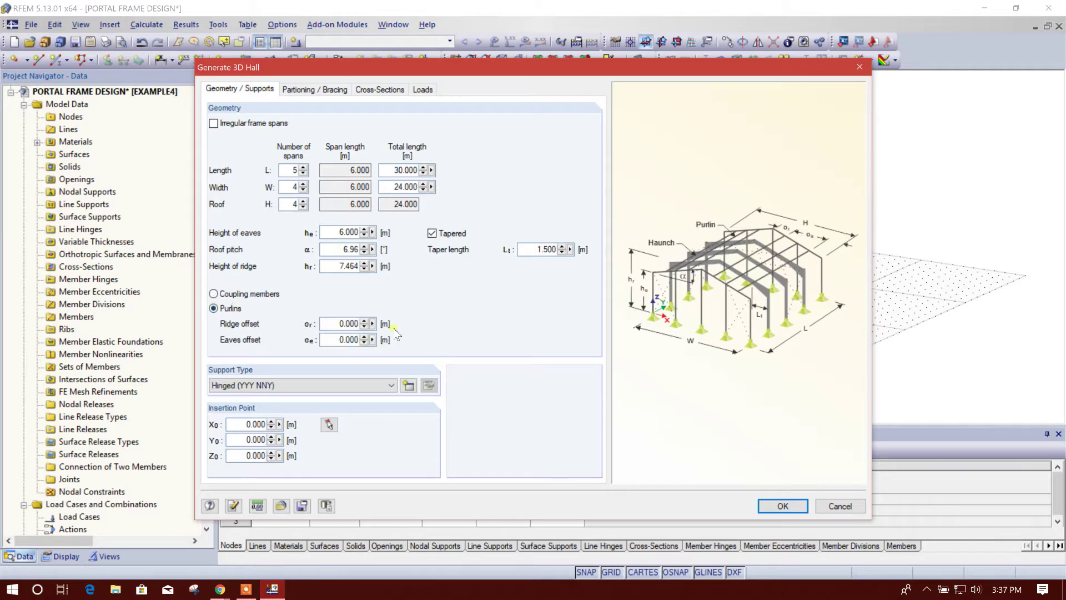
click(264, 296)
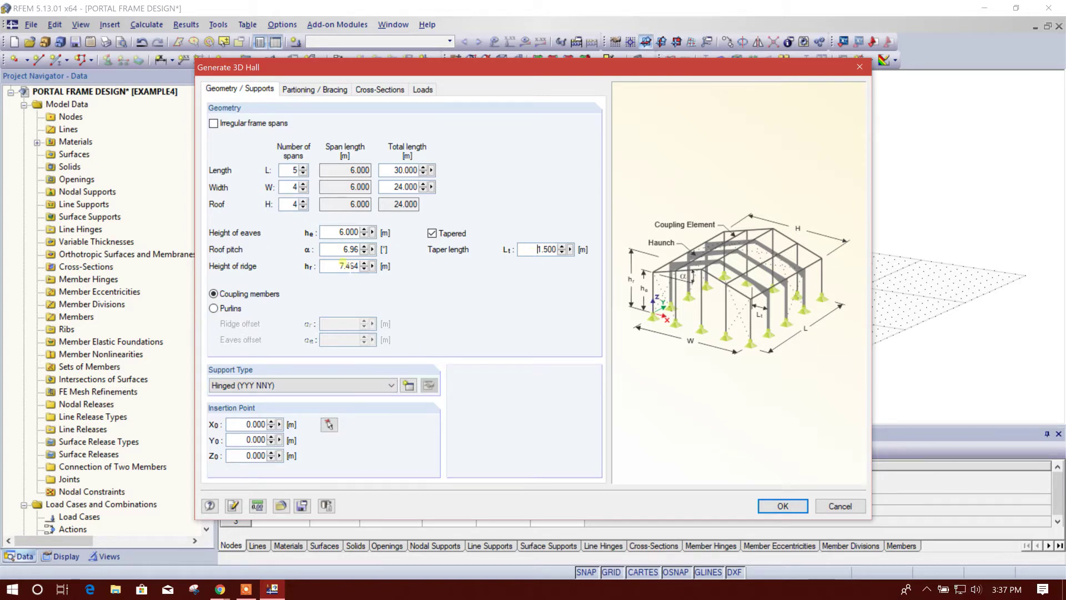
click(342, 265)
drag(333, 232, 360, 248)
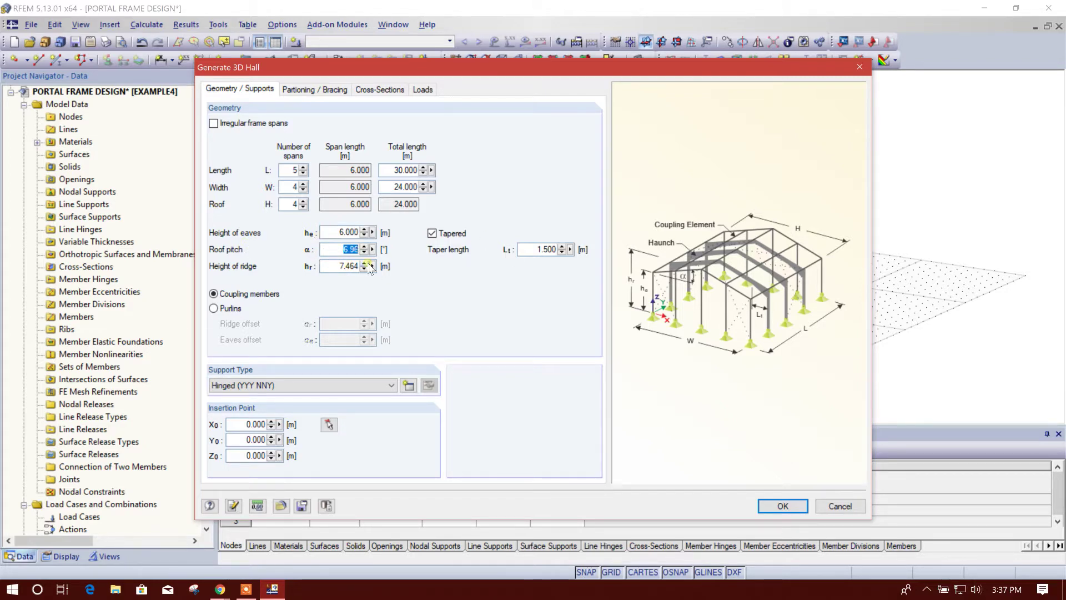
text(7)
click(328, 267)
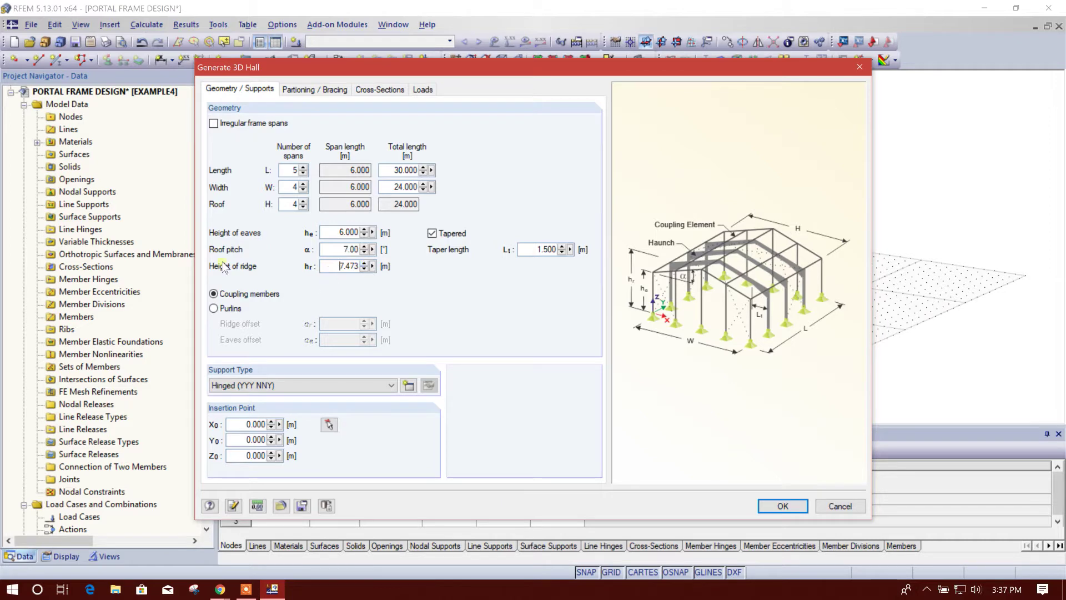
drag(338, 266, 360, 266)
click(349, 250)
text(7.5)
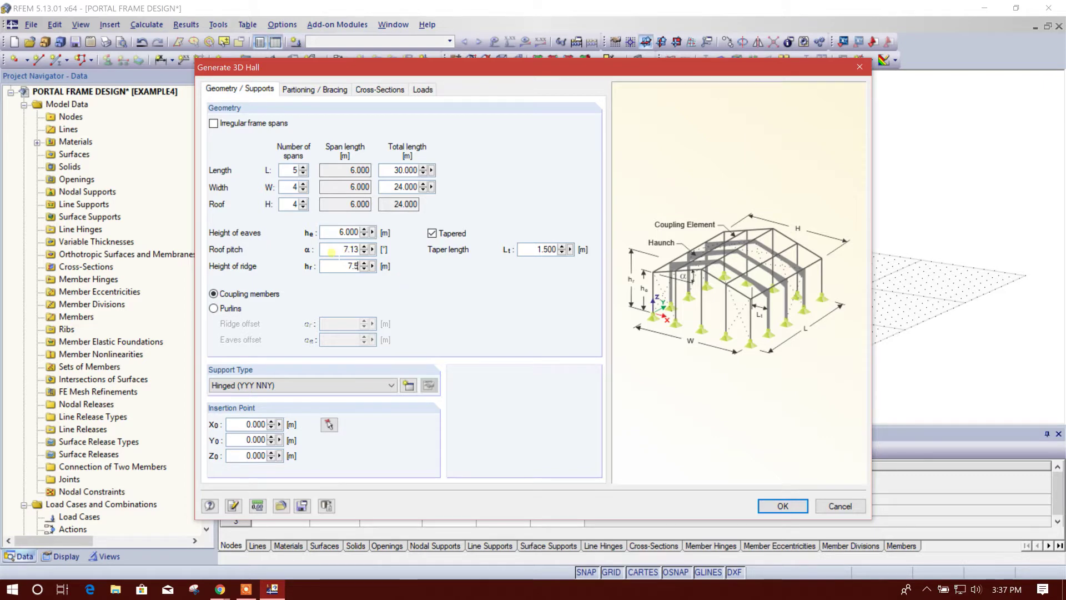
double_click(348, 249)
click(344, 249)
Keep tapered rafter haunches on with a 2 m taper length.
click(441, 235)
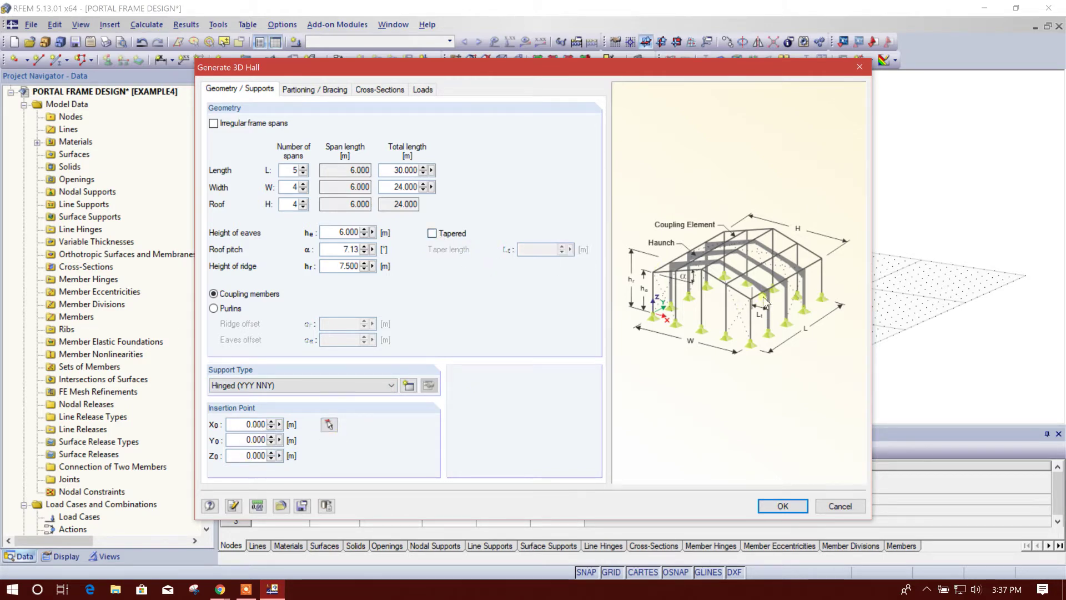
click(456, 234)
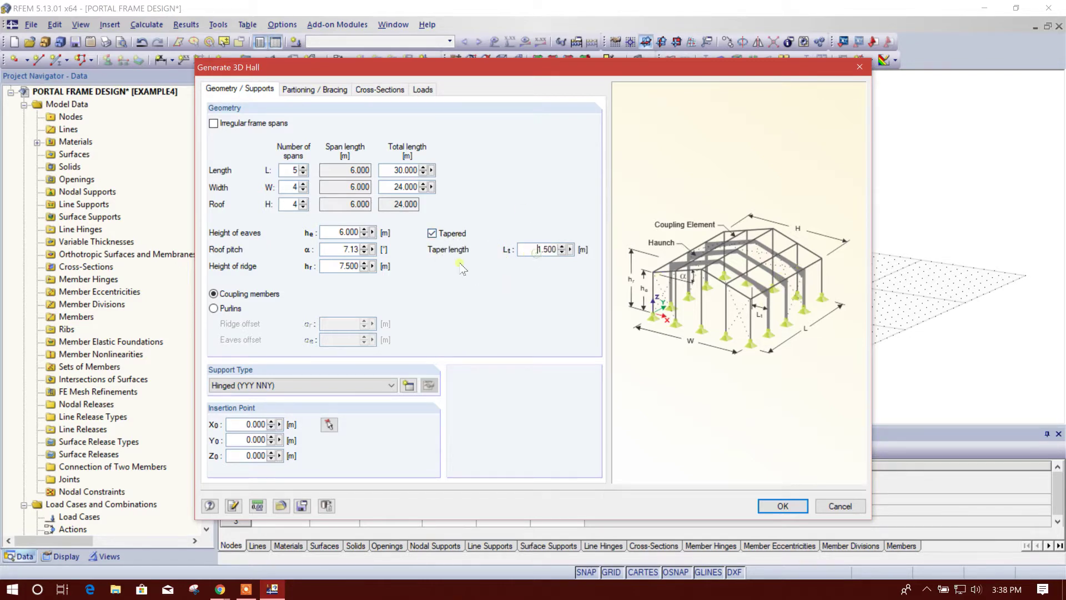
drag(536, 250, 550, 250)
text(2)
Enable hall bracing and set the front side wall bracing to bays 1,3,5.
click(305, 91)
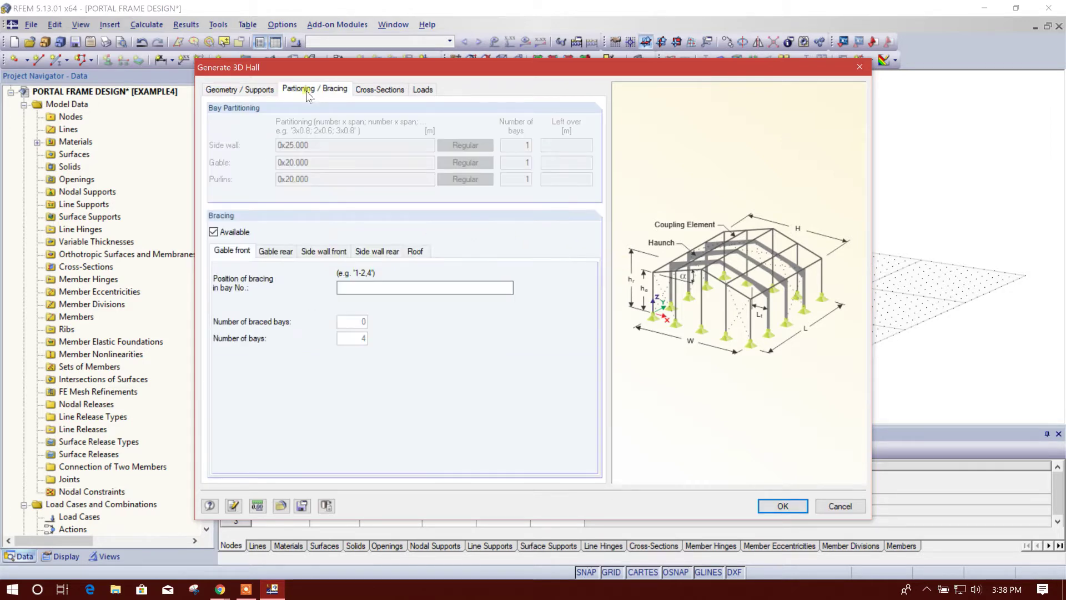
click(256, 228)
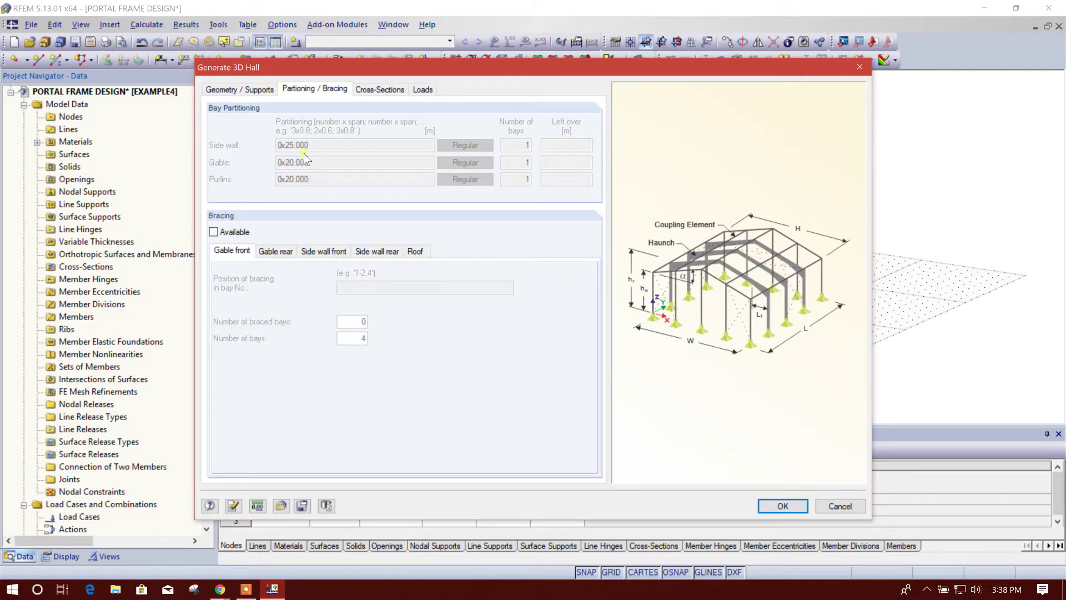
click(214, 232)
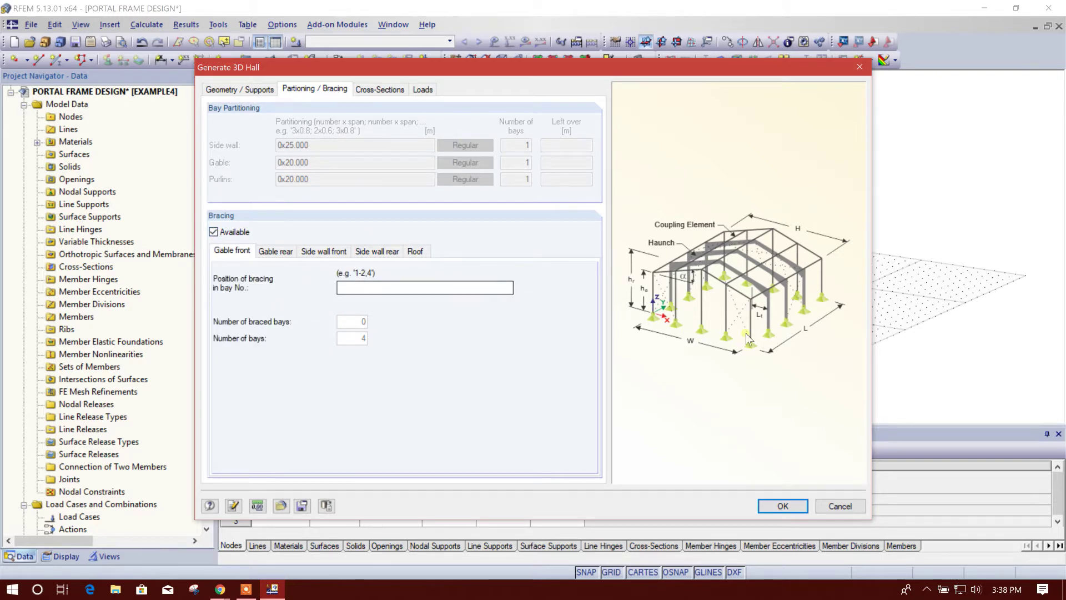
click(324, 251)
key(Tab)
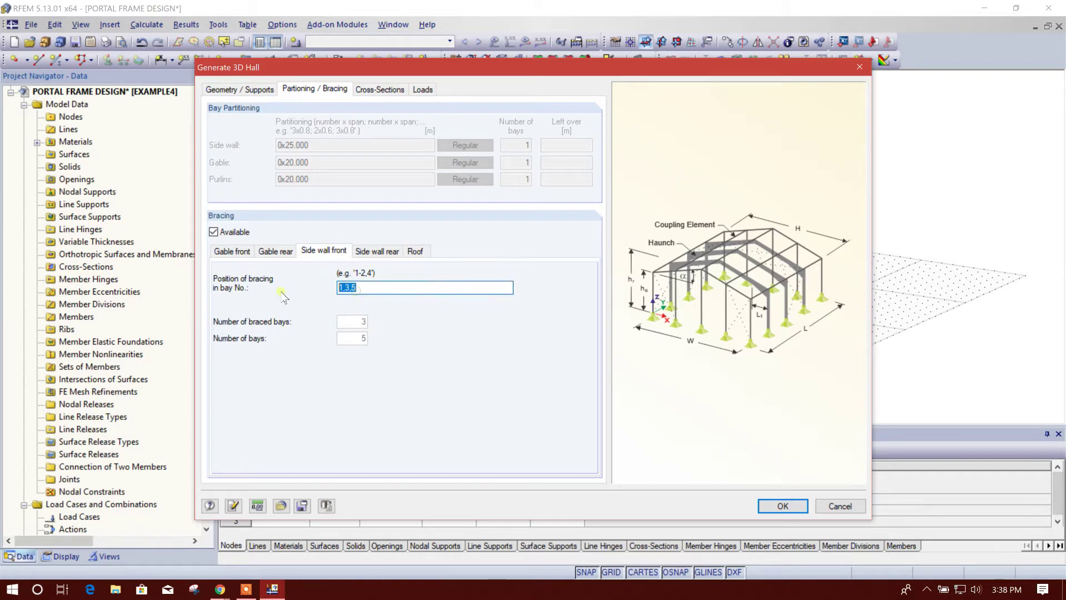
key(Delete)
text(1)
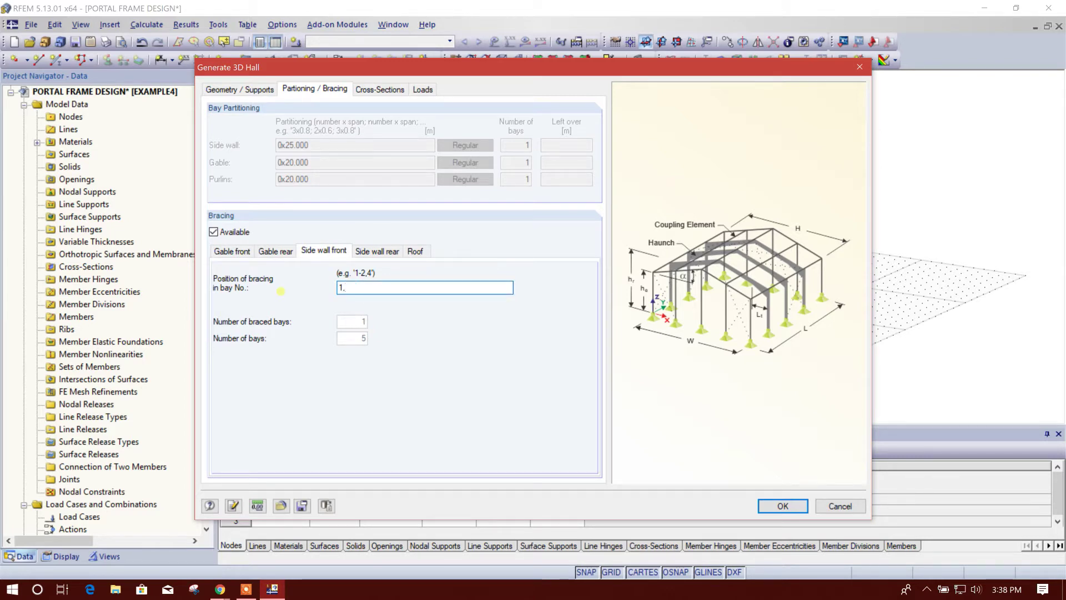
text(,3,5)
click(376, 251)
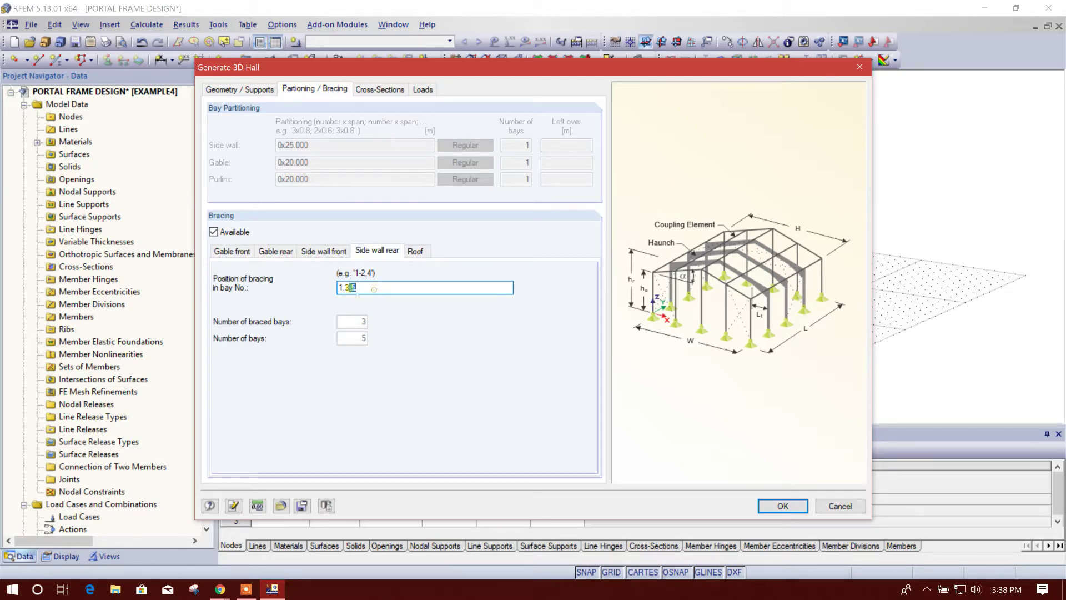
click(332, 253)
right_click(342, 288)
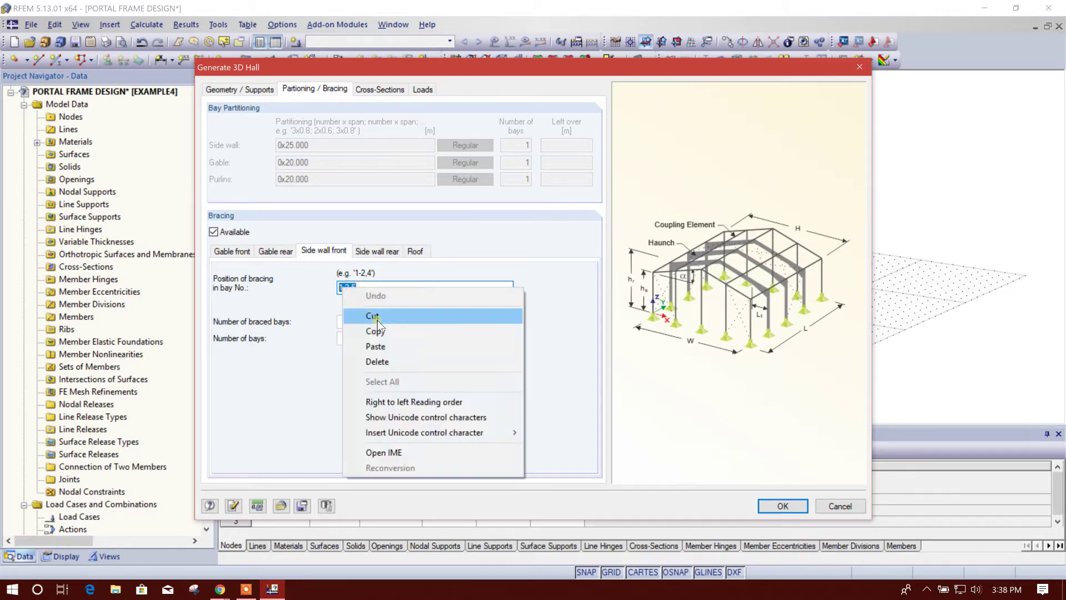
click(378, 320)
Paste bracing positions 1,3,5 into the rear side wall.
click(368, 253)
key(Delete)
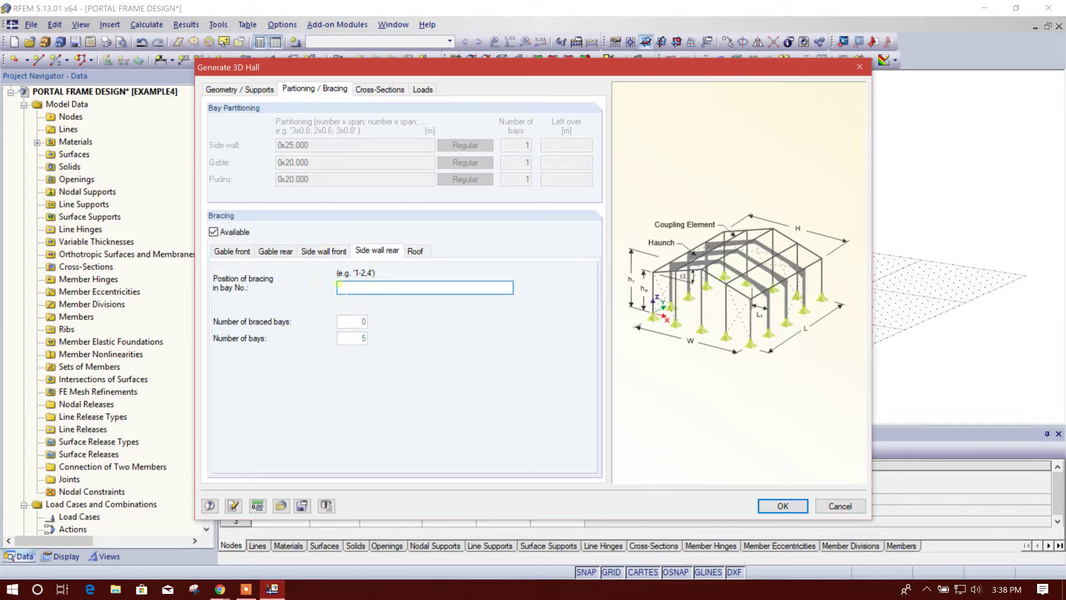
right_click(360, 289)
click(354, 287)
right_click(353, 287)
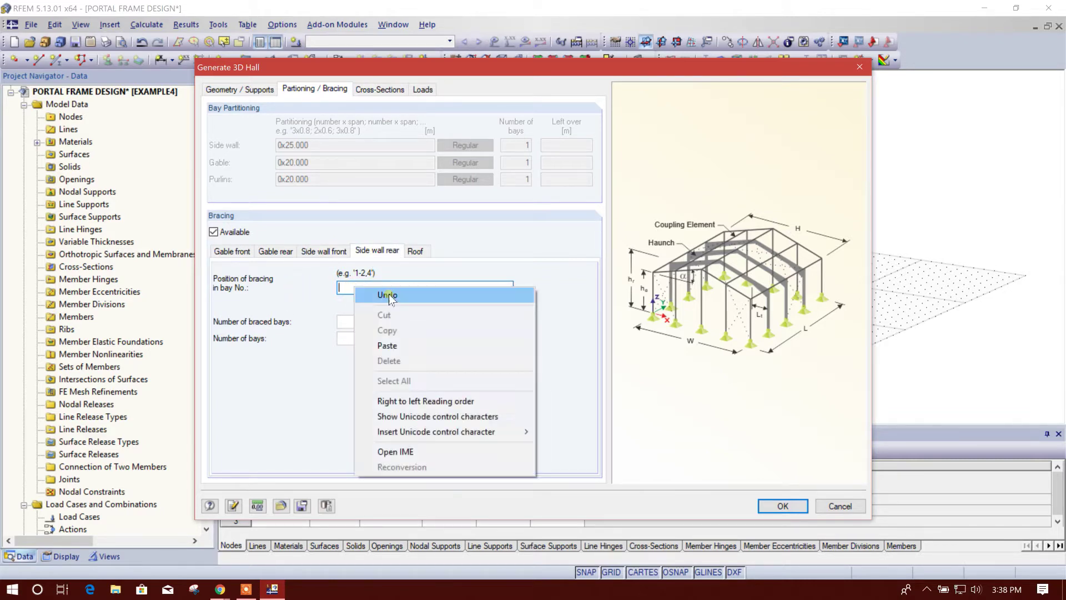
click(387, 346)
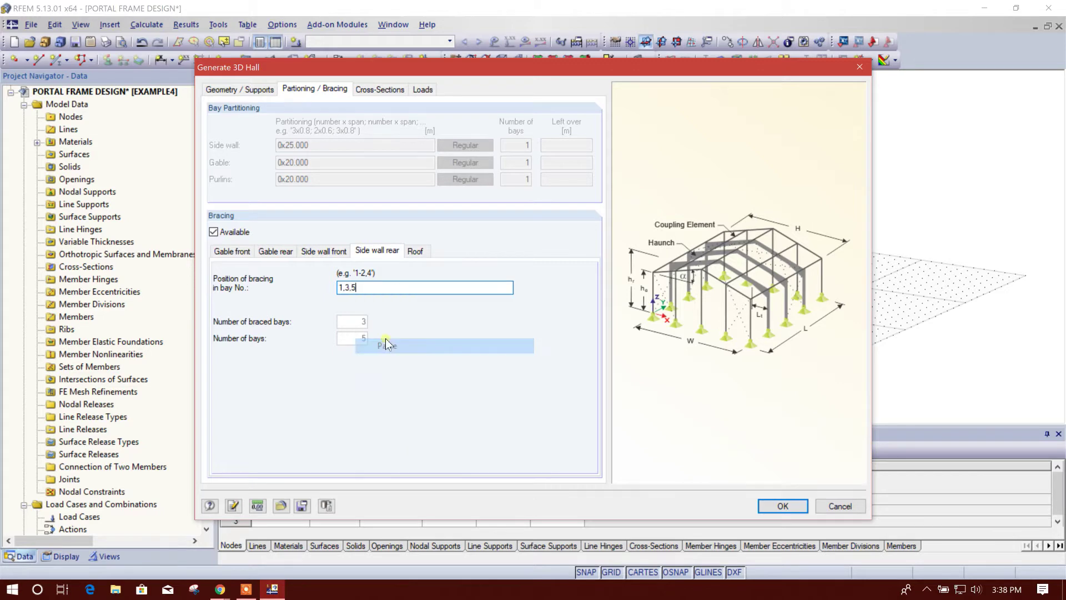
double_click(382, 291)
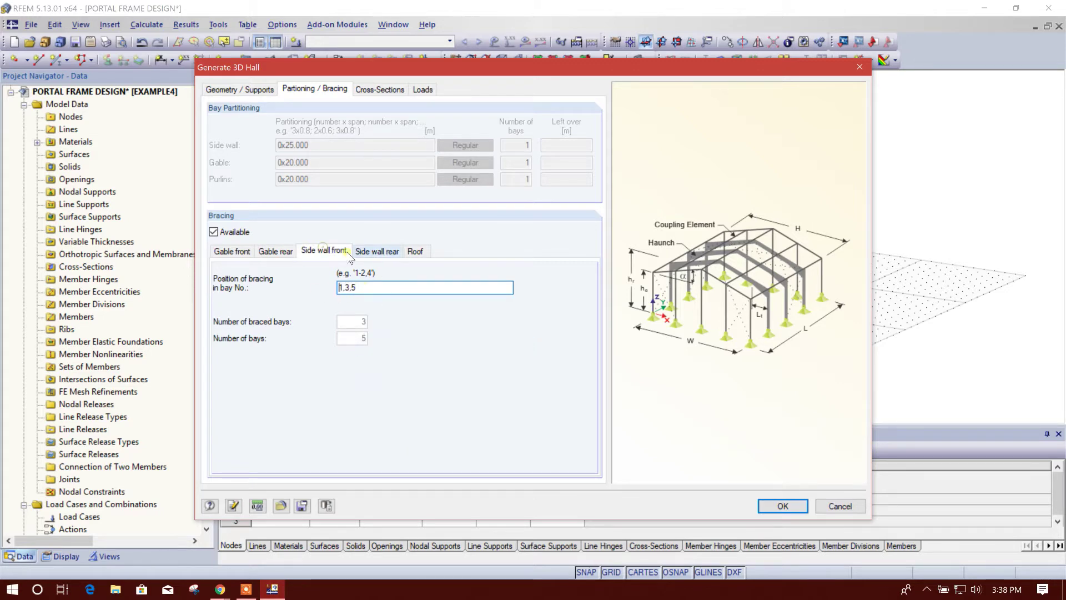
key(Home)
double_click(367, 286)
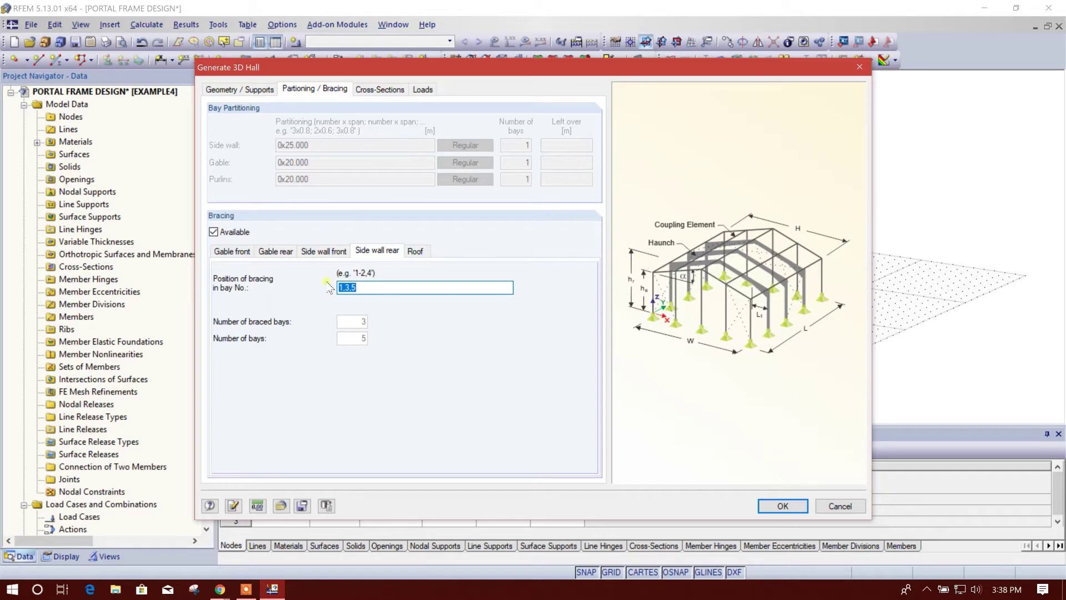
click(358, 287)
Check that the roof bracing also sits in bays 1,3,5.
click(416, 252)
double_click(368, 288)
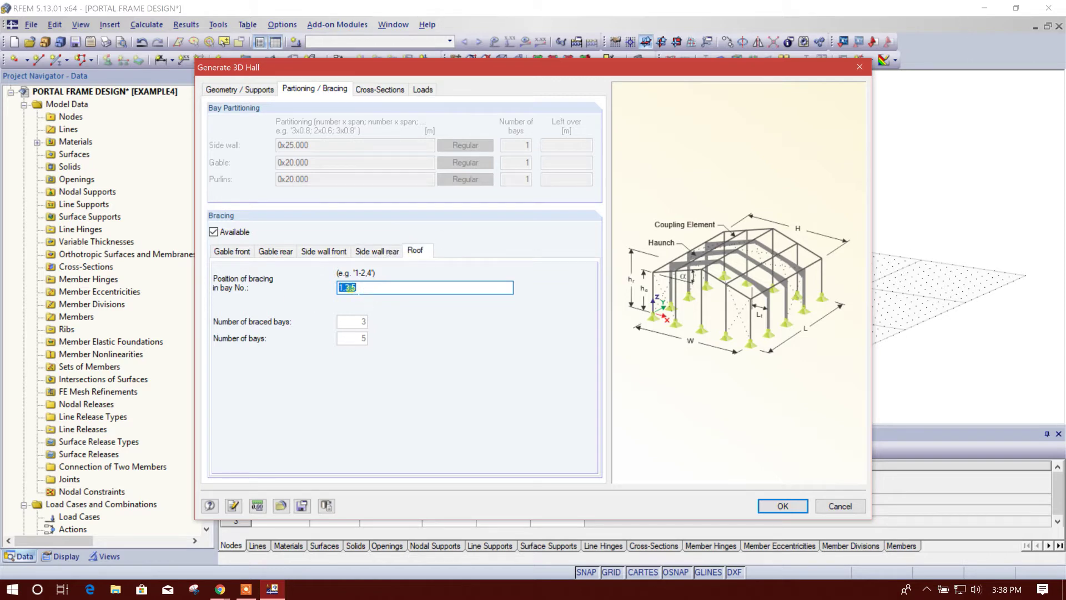
click(347, 288)
click(381, 91)
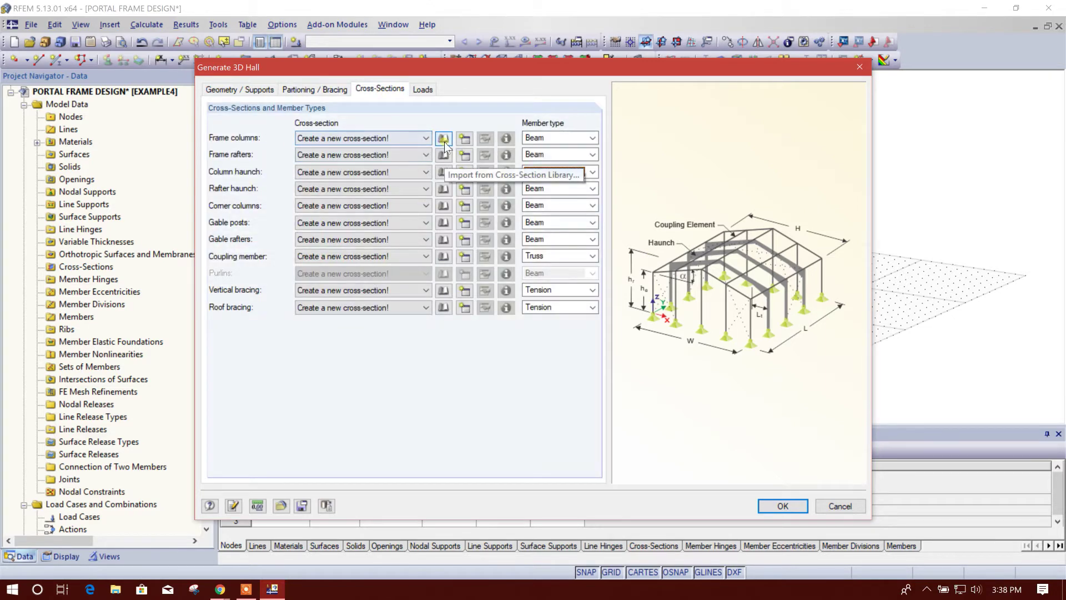
Define a symmetric I-section for frame columns: h 450, b 300, s 8, t 10.
click(444, 139)
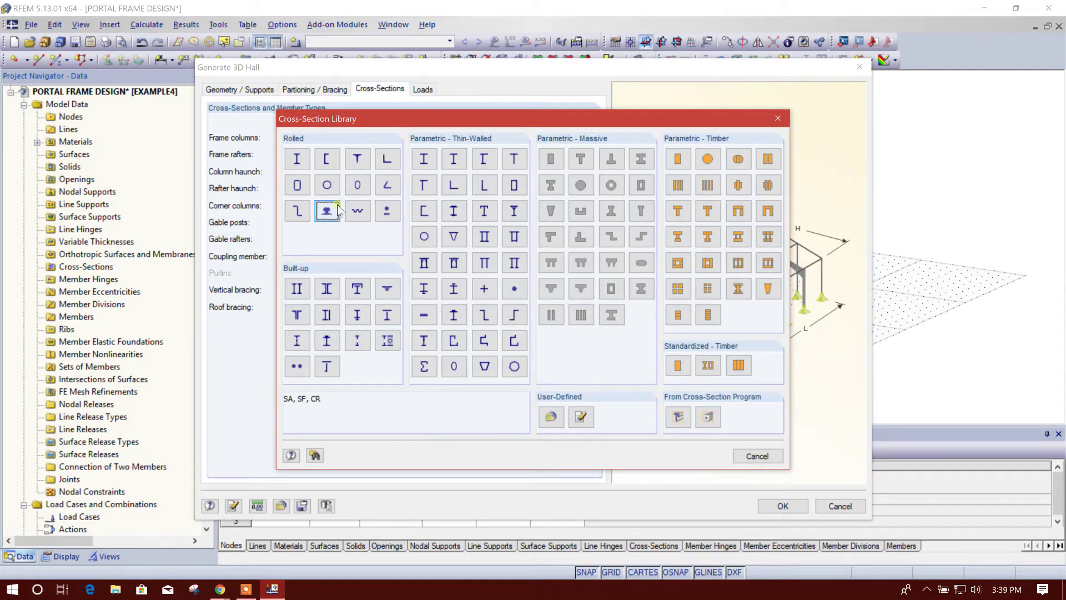
click(297, 159)
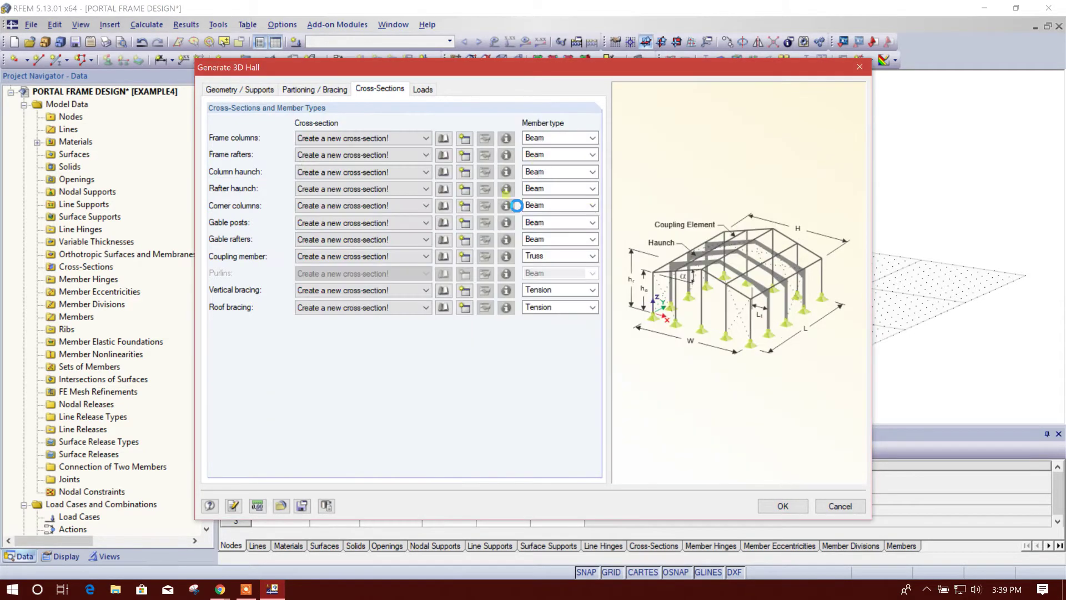
click(858, 68)
click(442, 141)
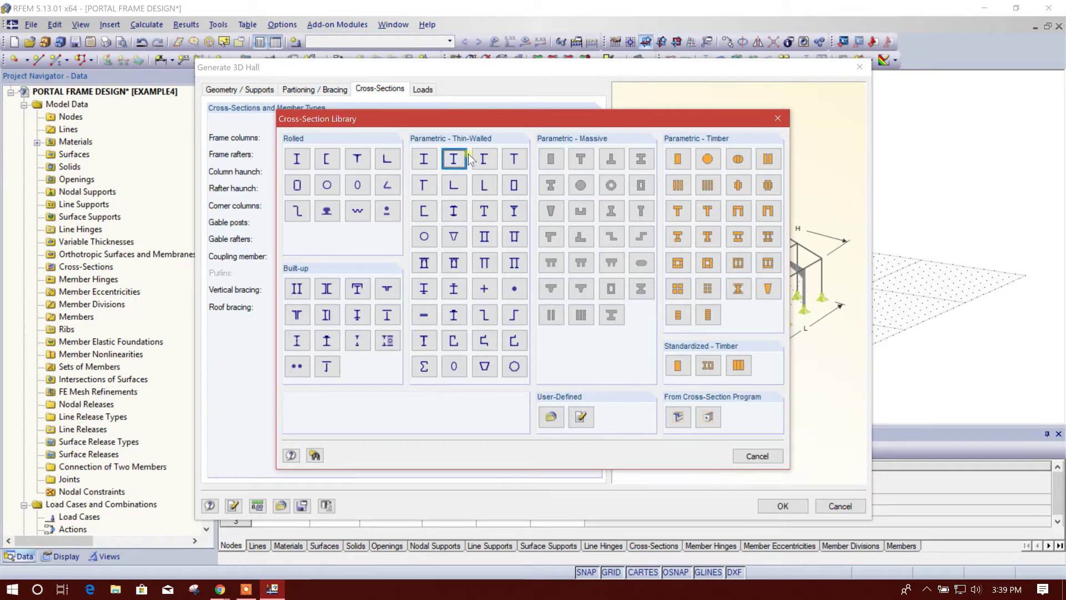
click(424, 159)
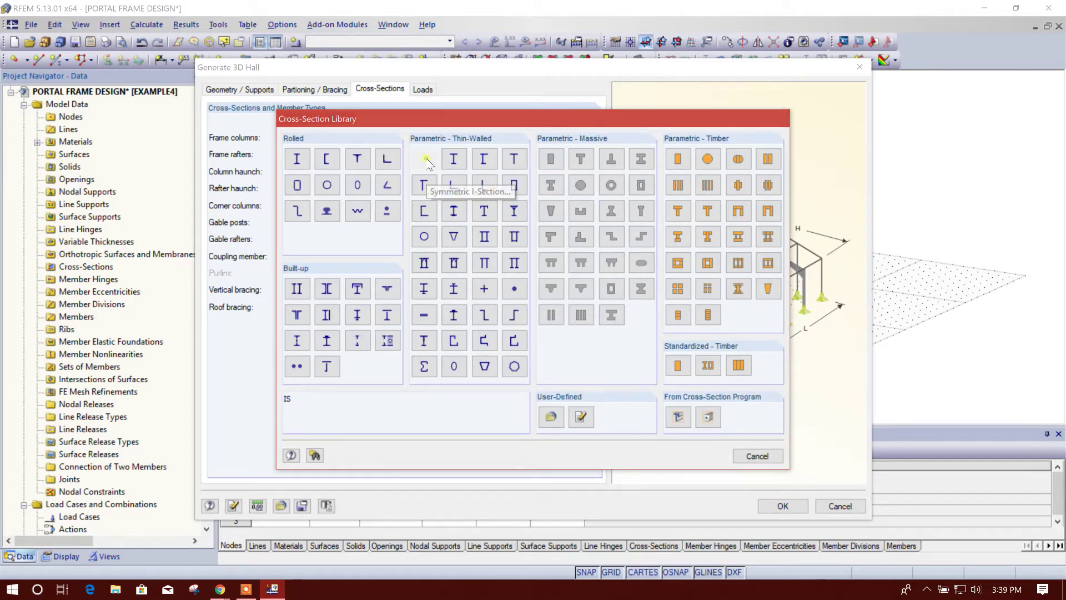
click(446, 145)
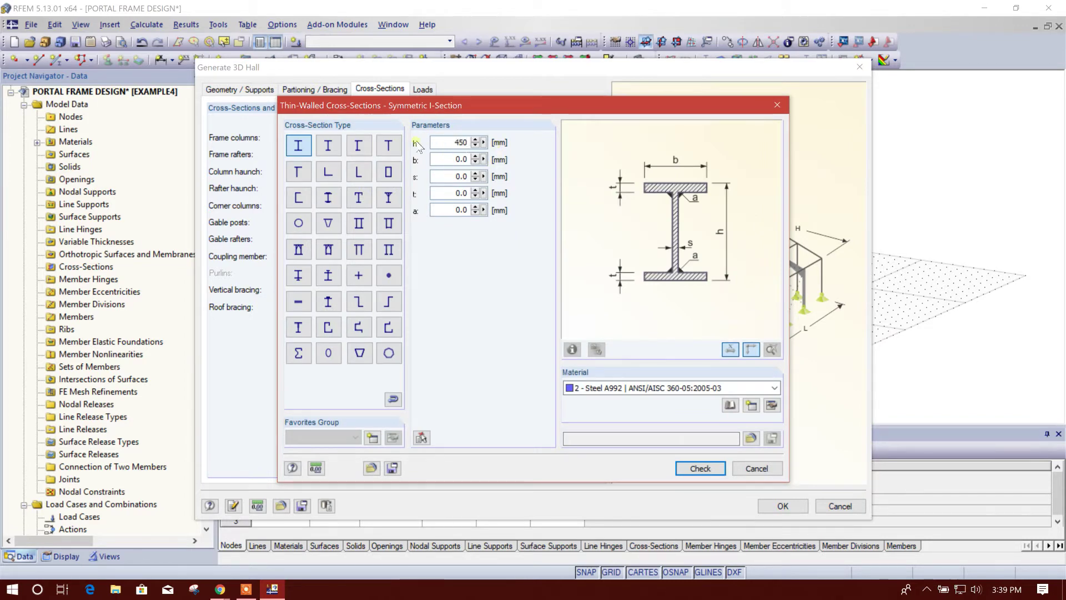
key(Tab)
text(300)
key(Tab)
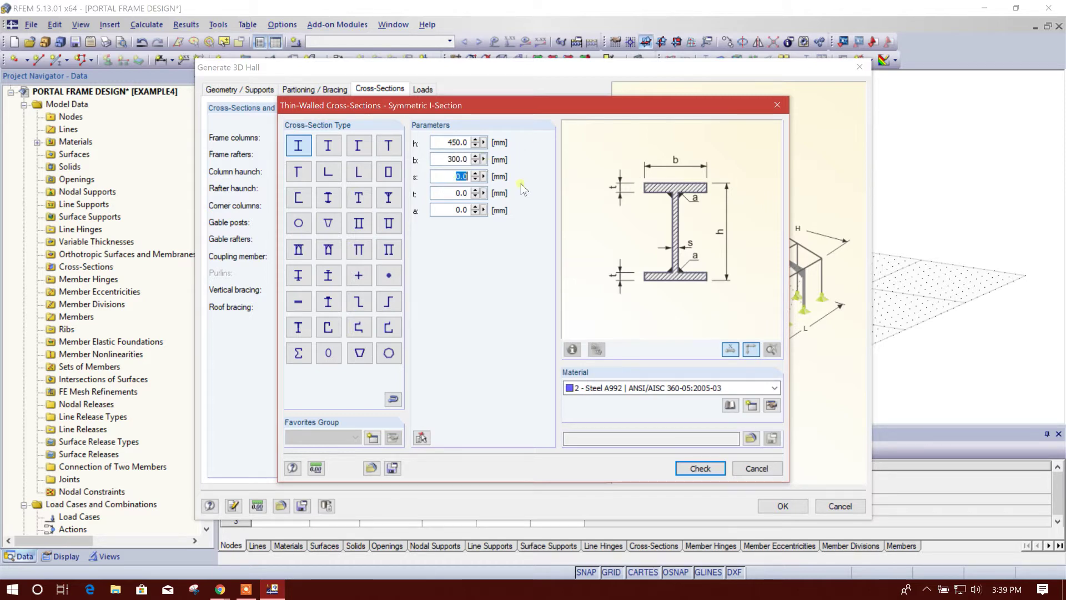
text(8)
click(450, 195)
text(10)
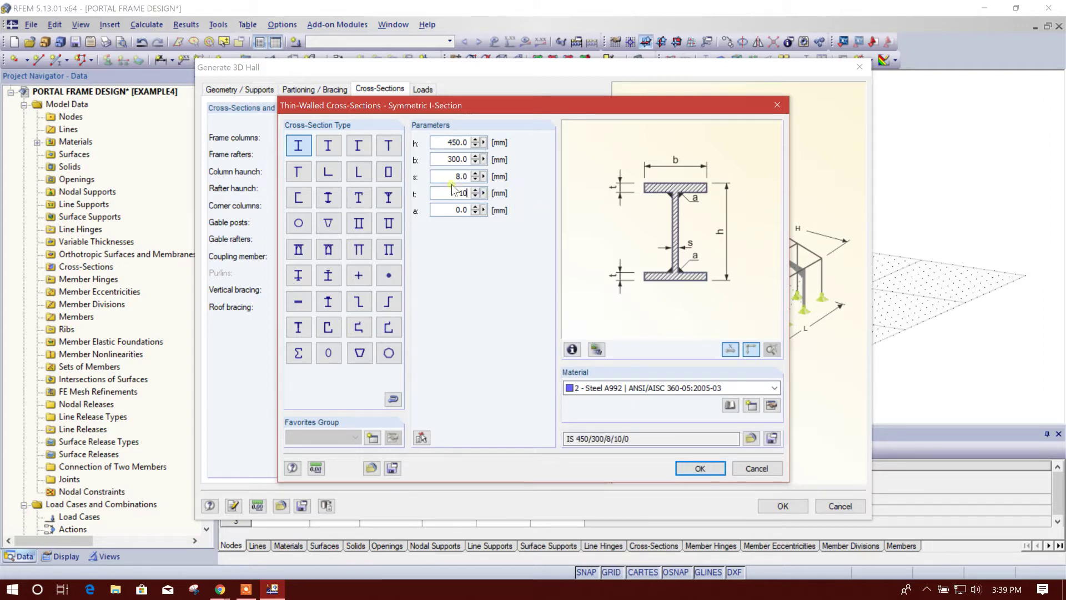
click(435, 209)
click(452, 193)
Make the section Steel A572 Grade 50 and apply it to all hall members.
click(708, 388)
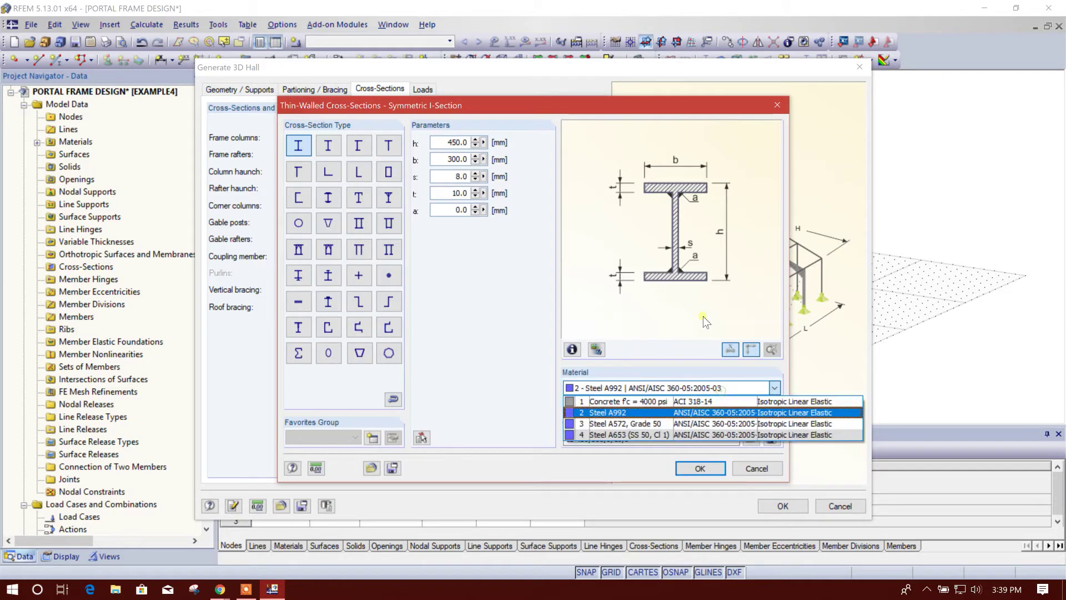
click(666, 427)
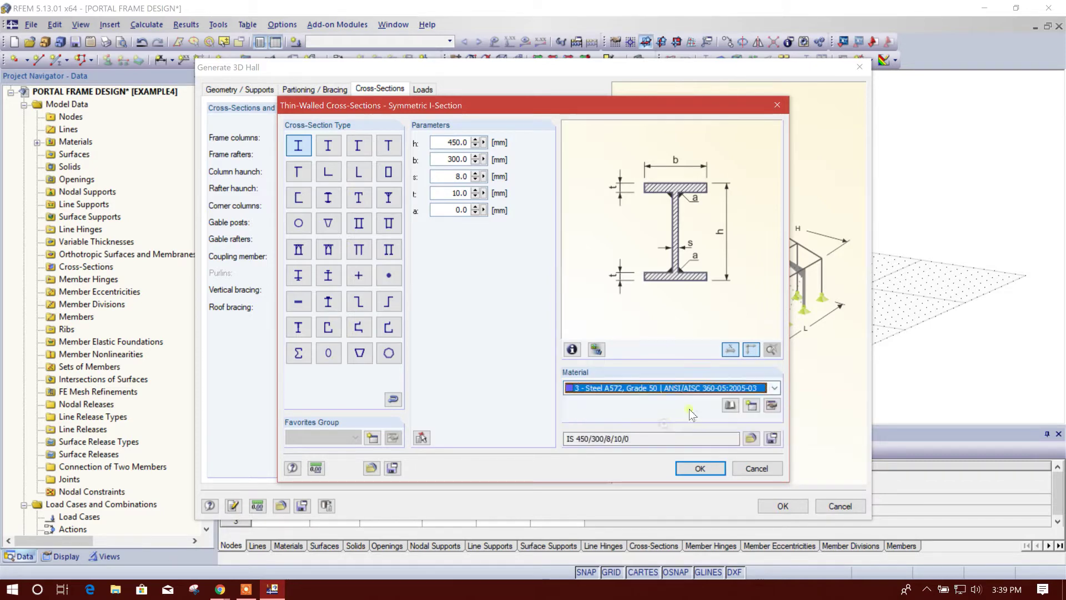
click(729, 406)
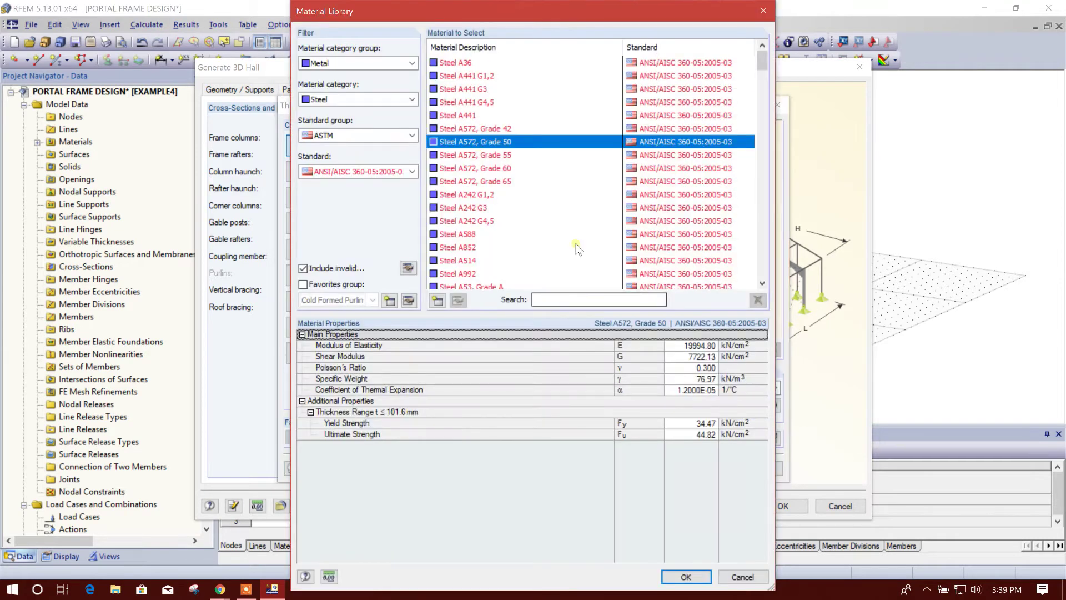
mouse_move(764, 63)
mouse_down()
mouse_move(758, 134)
mouse_move(763, 62)
mouse_up()
click(394, 138)
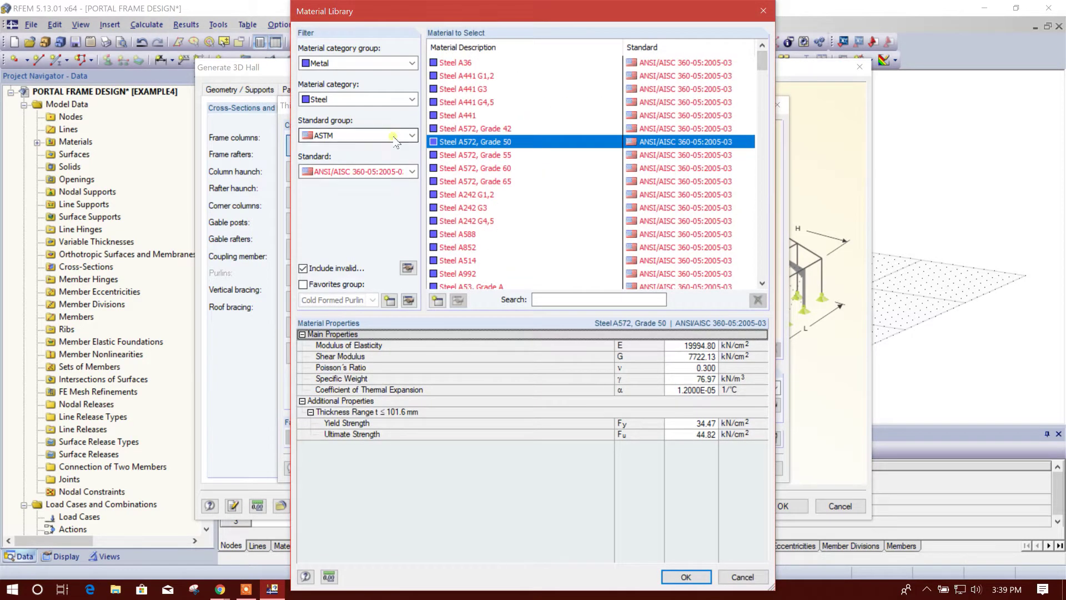
click(395, 19)
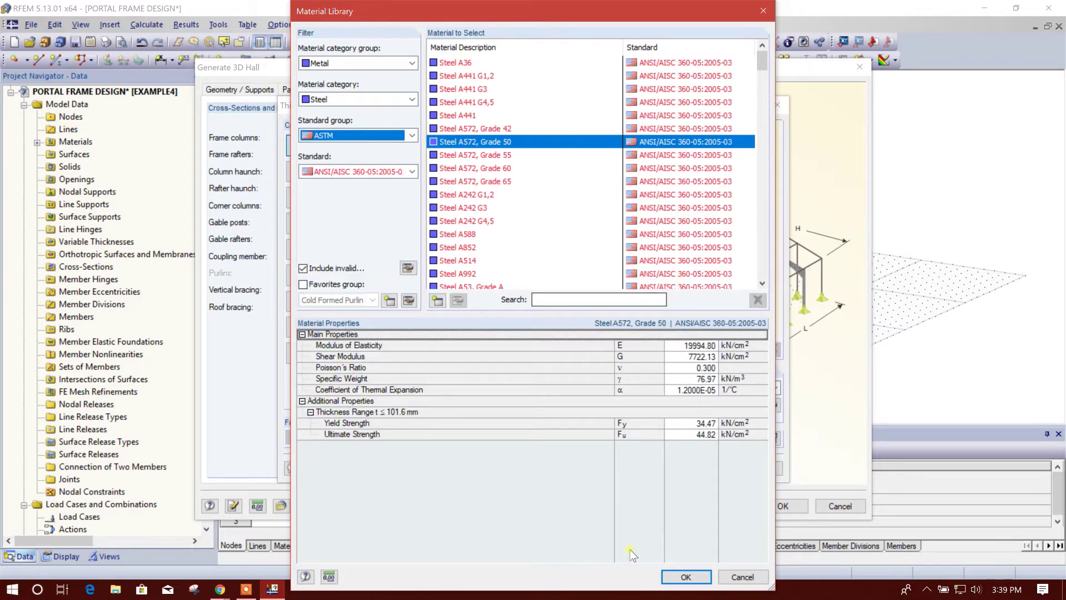
click(686, 577)
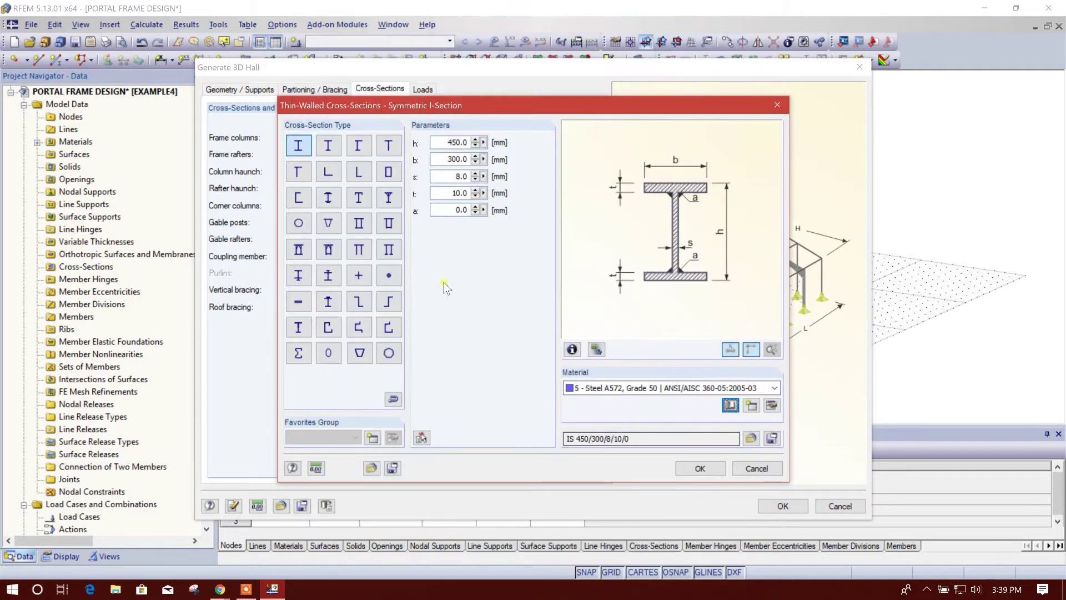
click(699, 470)
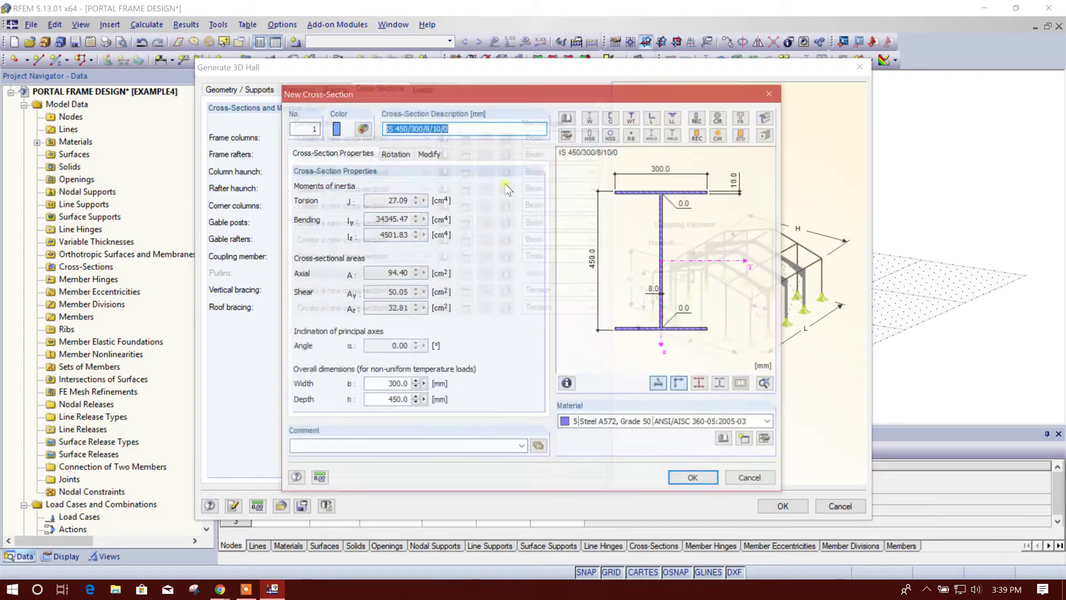
click(695, 480)
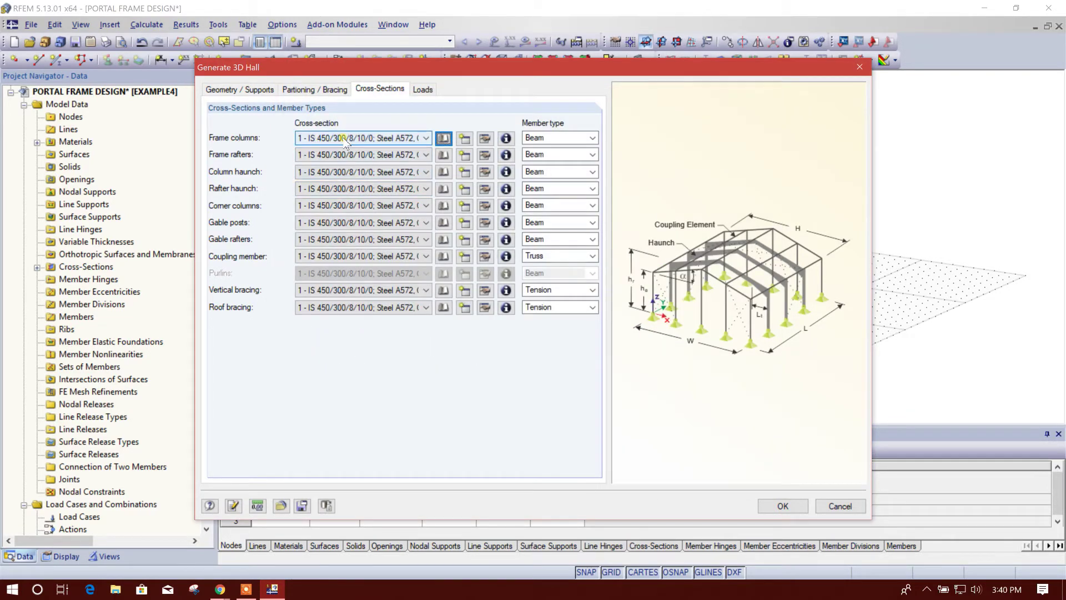
Define a symmetric I-section for frame rafters: h 400, b 300, s 8, t 10.
click(443, 154)
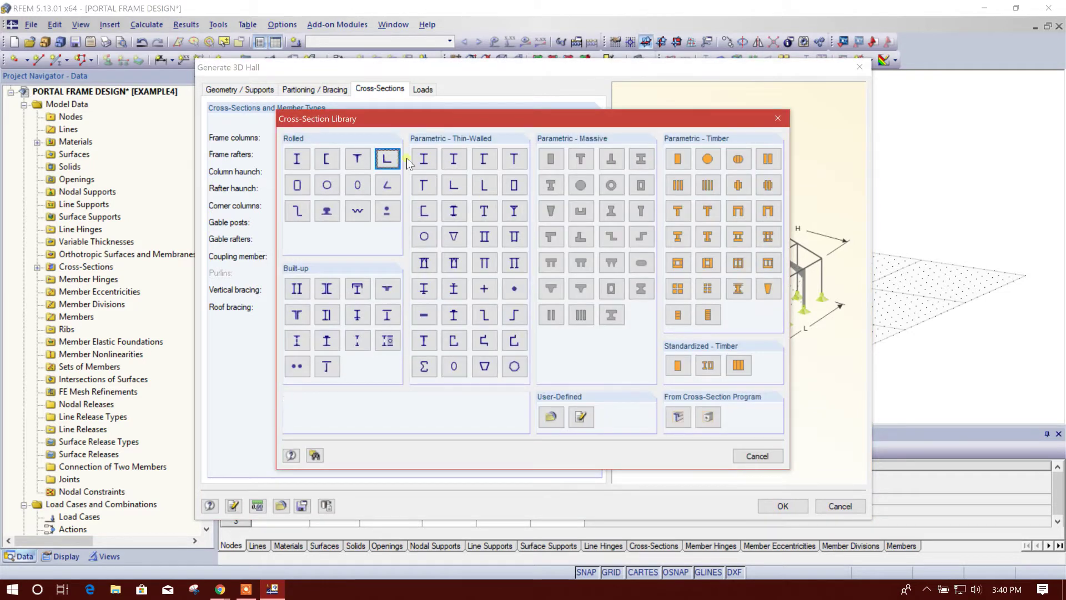
key(Escape)
click(437, 223)
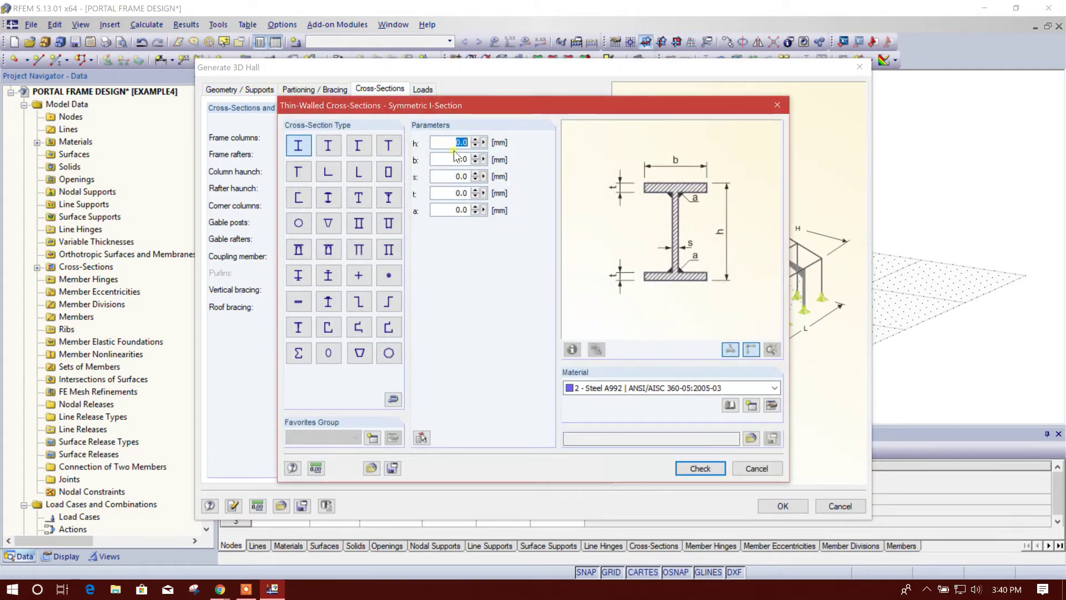
text(300)
key(Tab)
text(30)
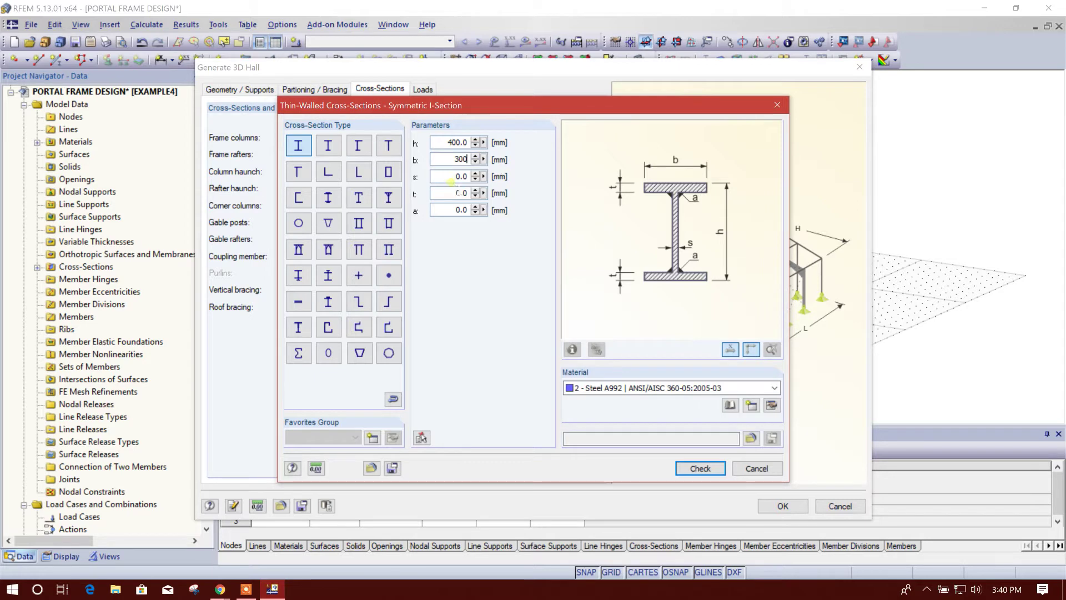
key(Tab)
text(8)
key(Tab)
text(10)
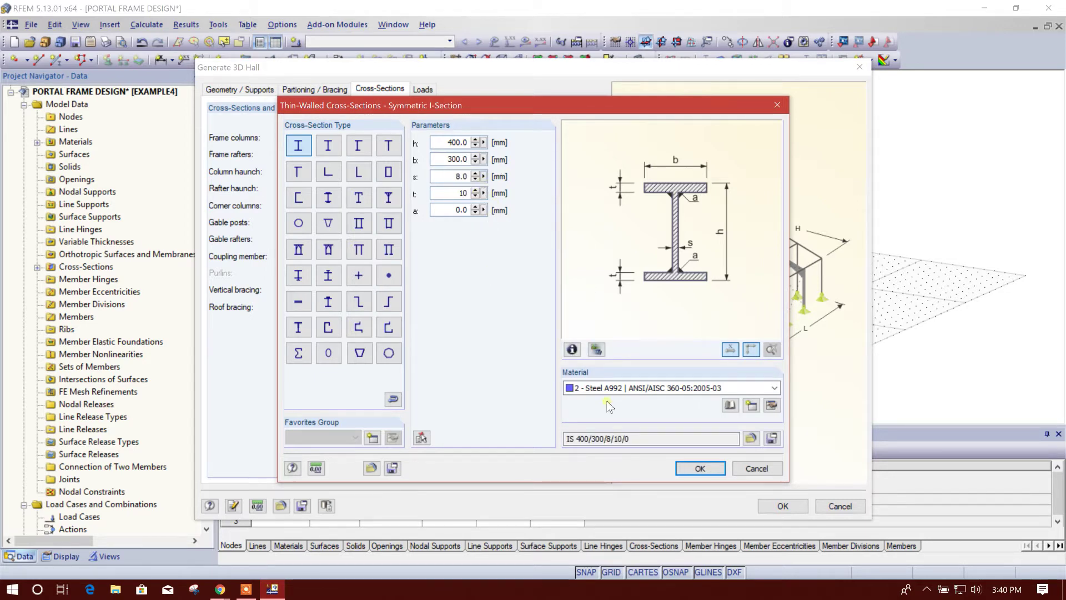
Set the rafter section to Steel A572 Grade 50 and assign it as section 2.
click(677, 387)
click(665, 428)
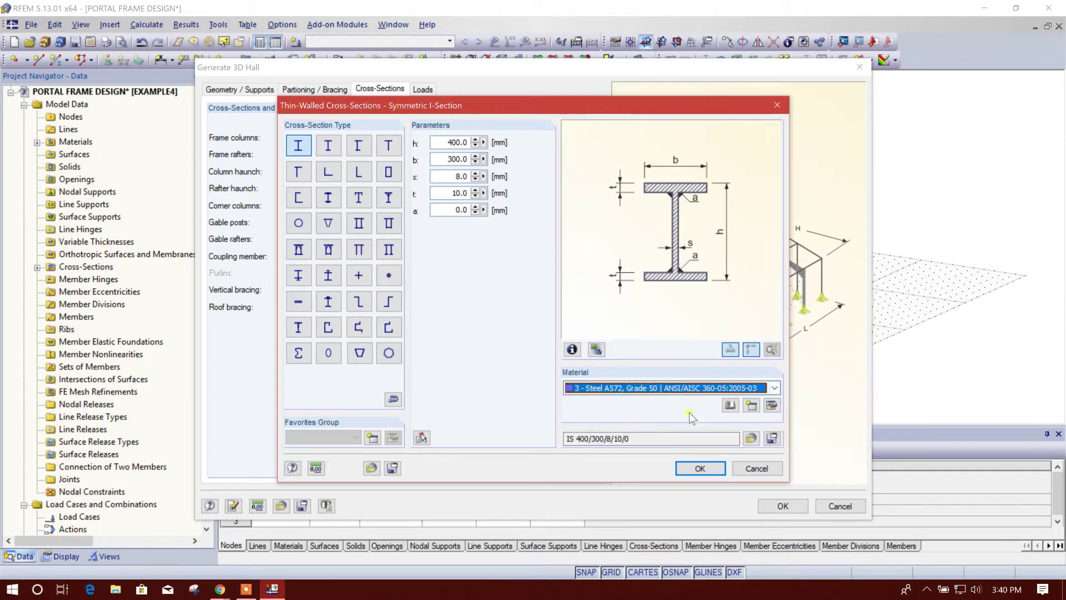
click(699, 468)
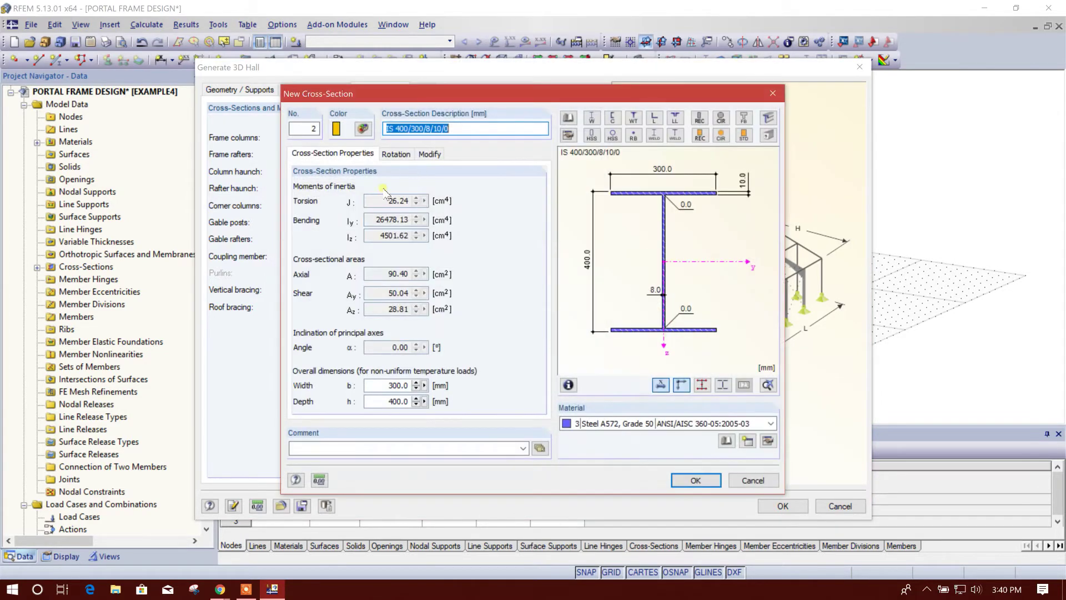
click(703, 482)
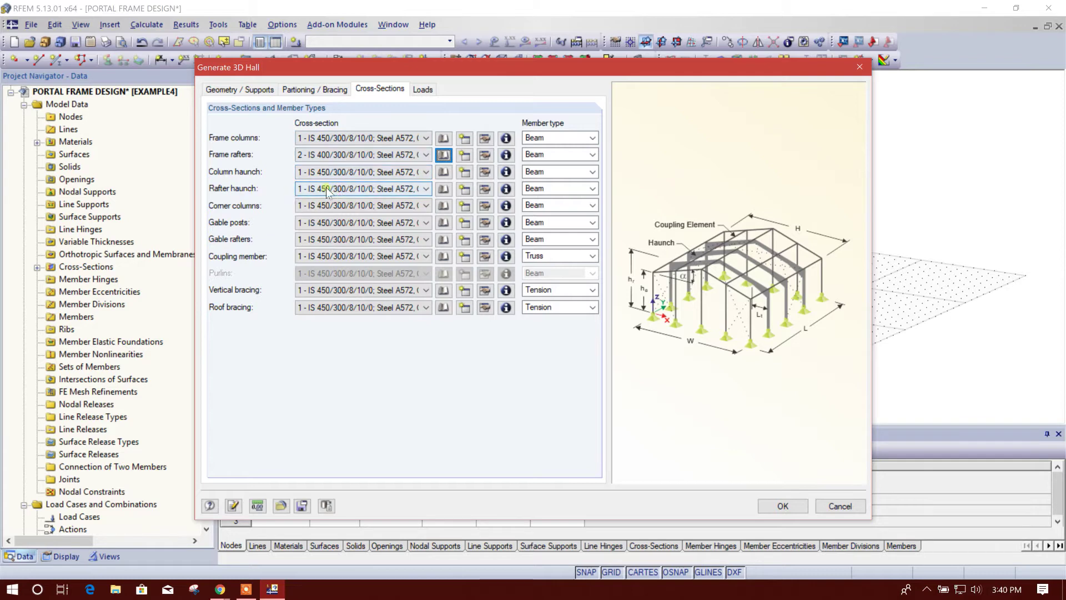
Define a symmetric I-section for the rafter haunch: h 600, b 300, s 8, t 10.
click(424, 190)
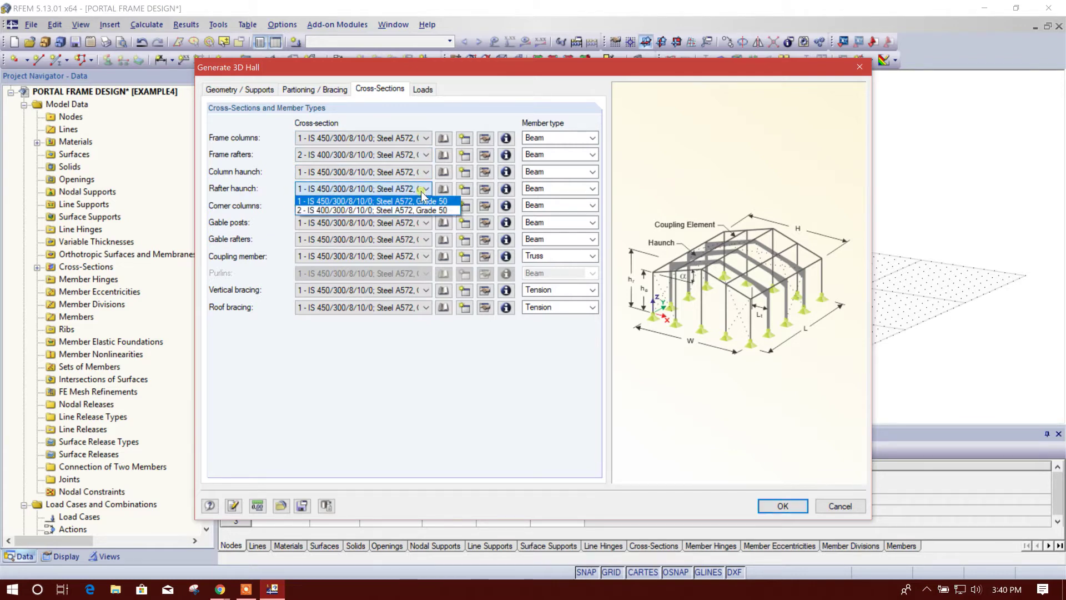
click(423, 189)
click(442, 189)
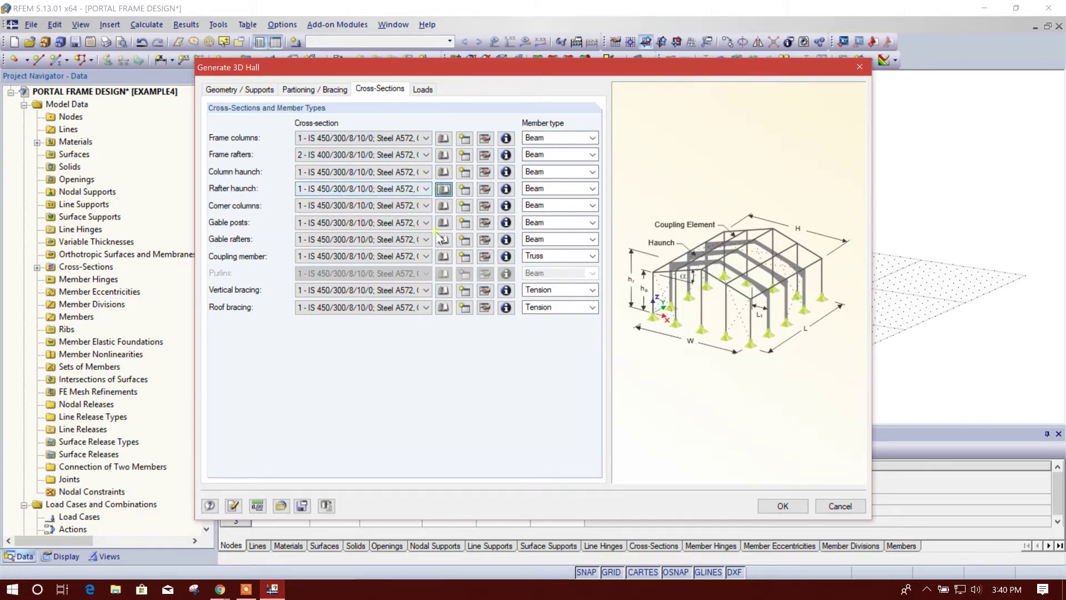
click(422, 157)
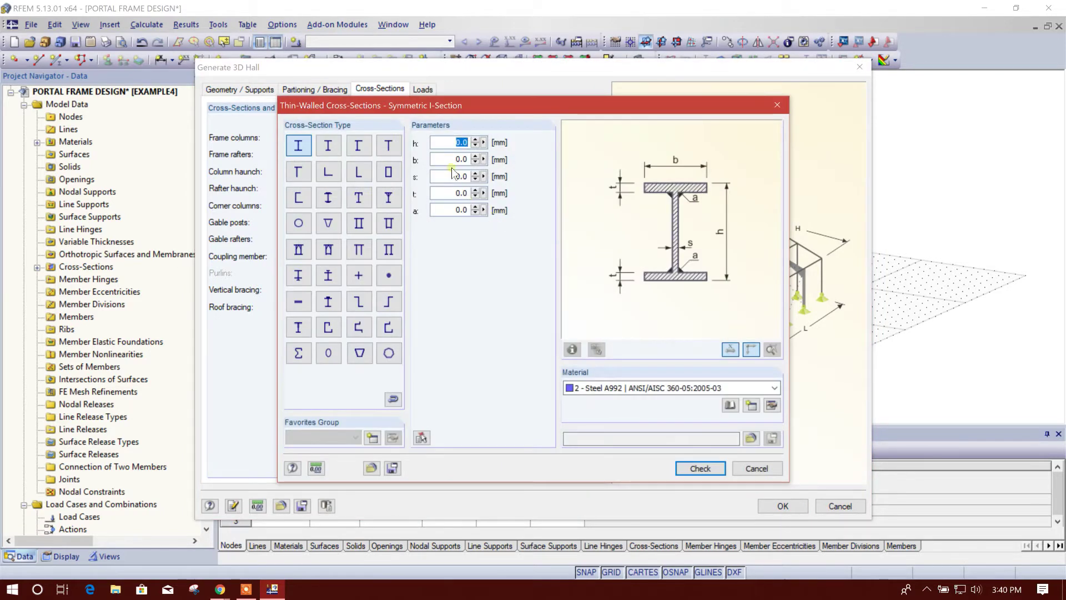
text(600)
key(Tab)
text(3)
key(Tab)
text(8)
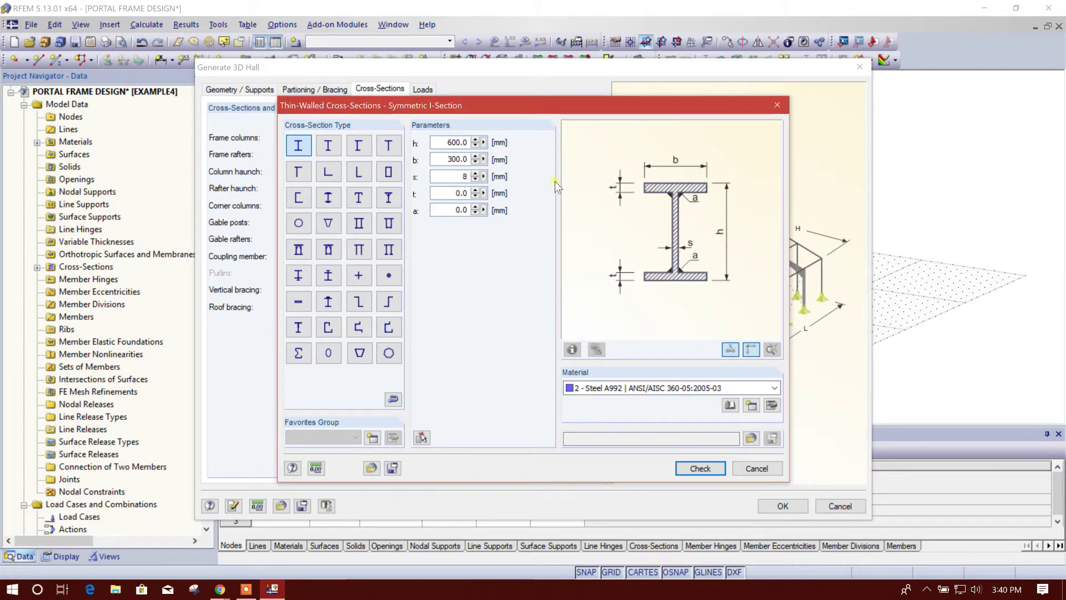
key(Tab)
text(1)
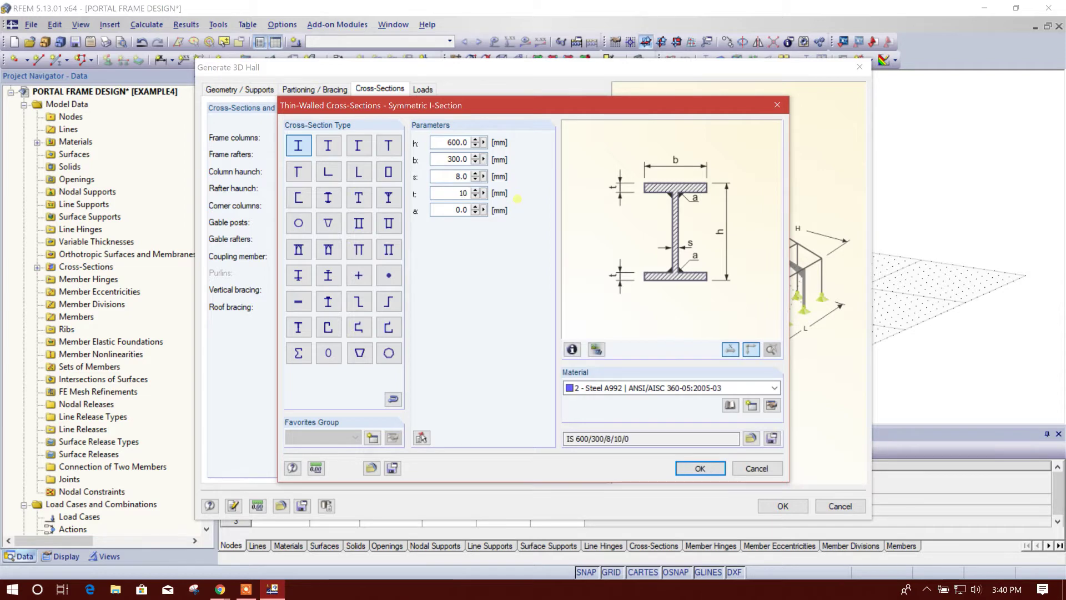
Set the haunch section to Steel A572 Grade 50 and assign it as section 3.
click(652, 388)
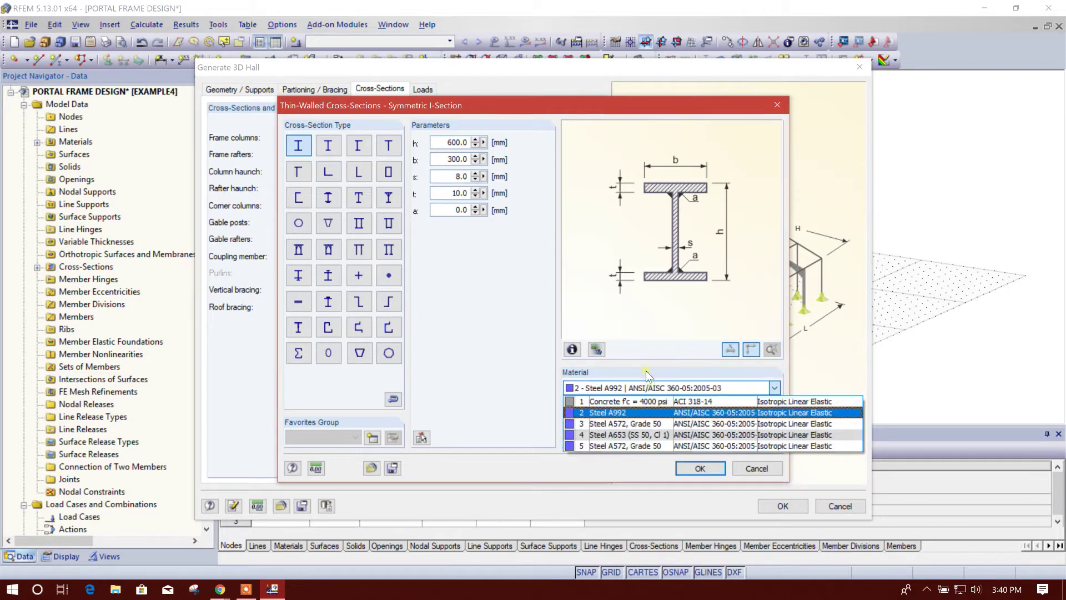
click(633, 423)
click(698, 468)
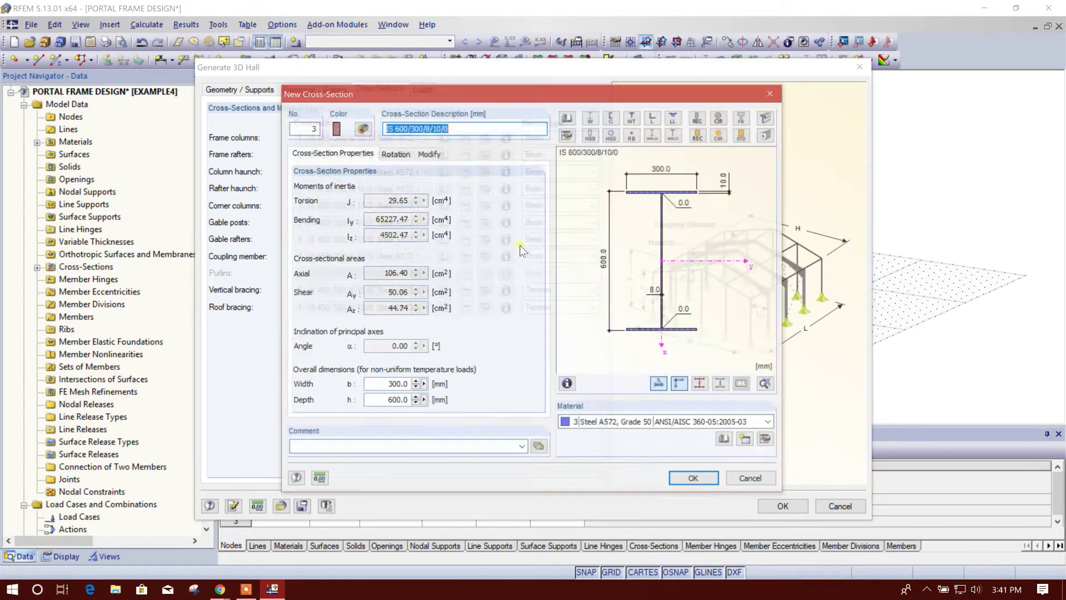
click(694, 478)
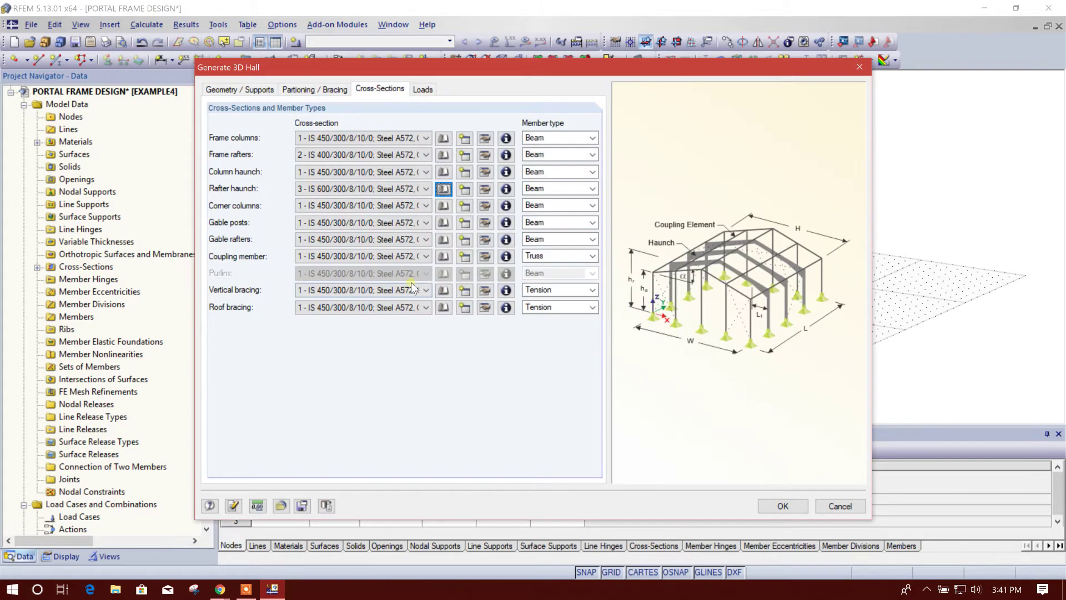
Create cross-section 4, symmetric I-section 350/300/8/10, for the corner columns.
click(443, 205)
click(465, 223)
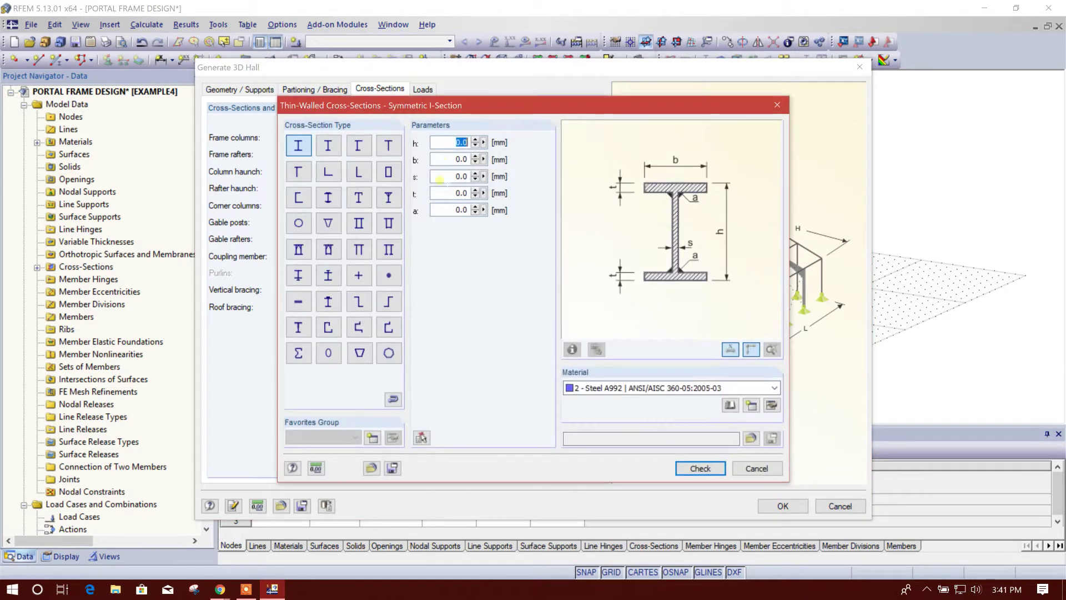
text(350)
key(Tab)
text(3)
key(Tab)
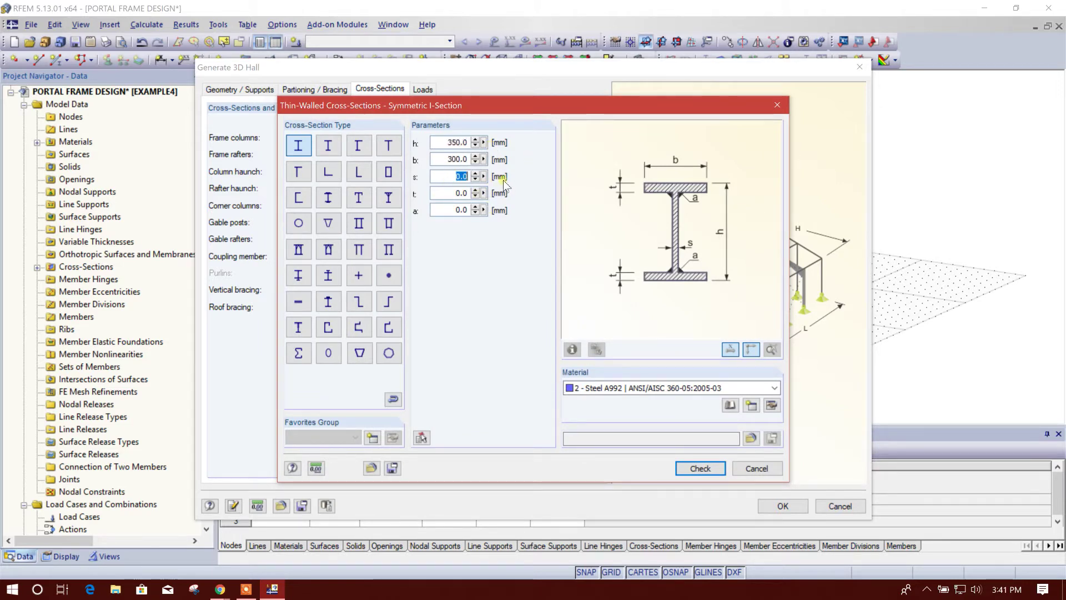
text(8)
key(Tab)
text(10)
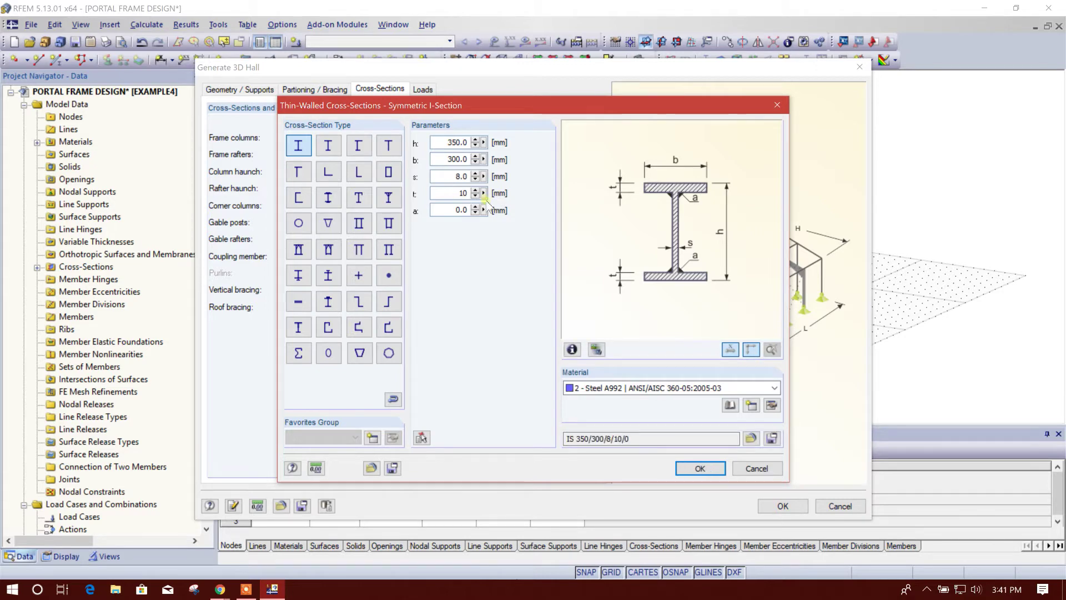
click(700, 468)
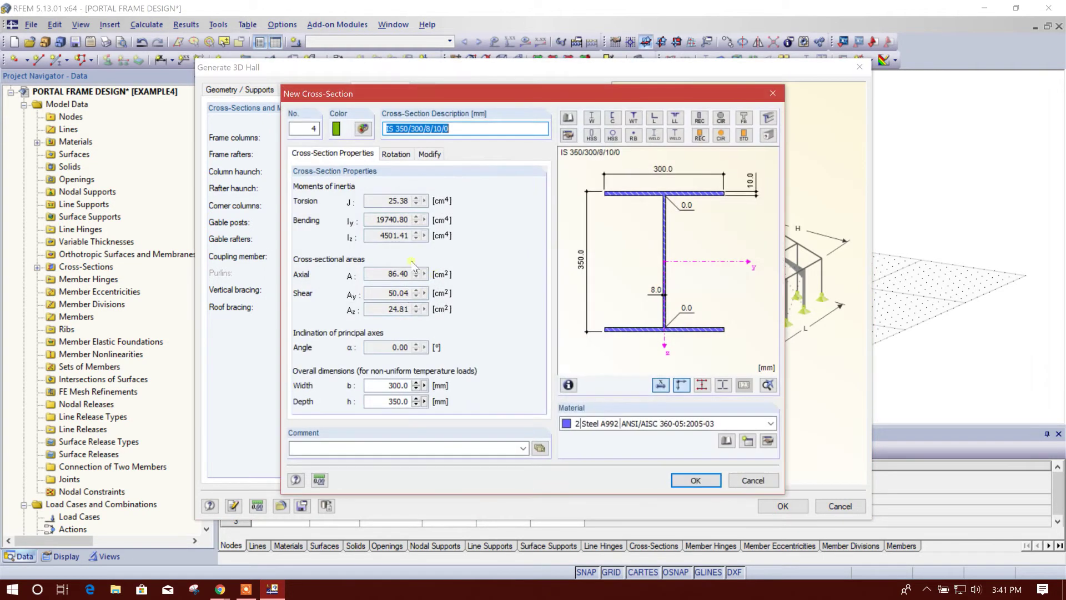
click(677, 479)
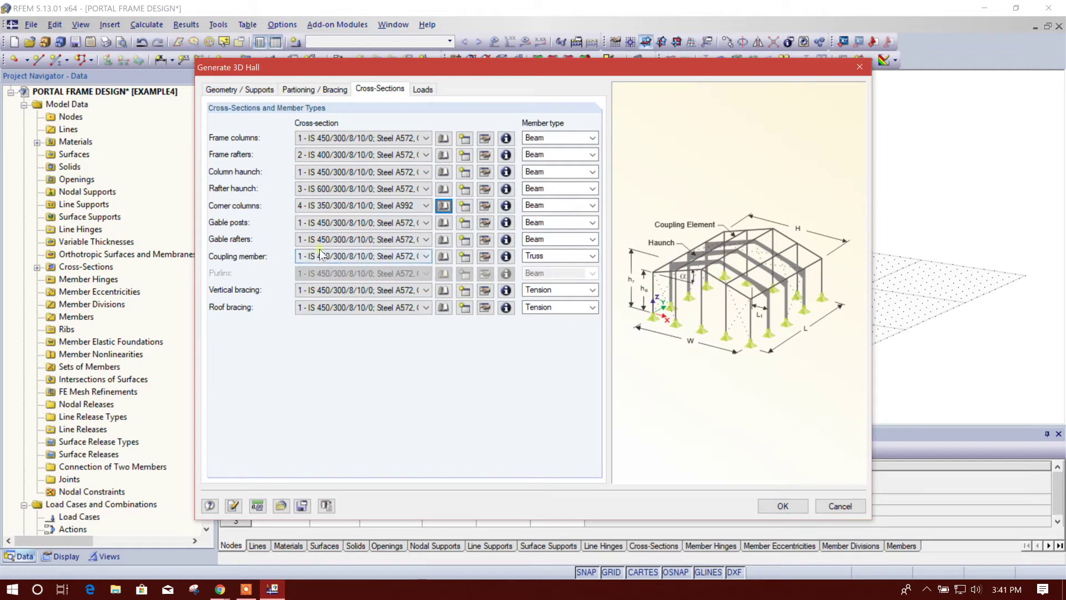
click(467, 207)
click(758, 458)
Change section 4's material to Steel A572, Grade 50.
click(485, 207)
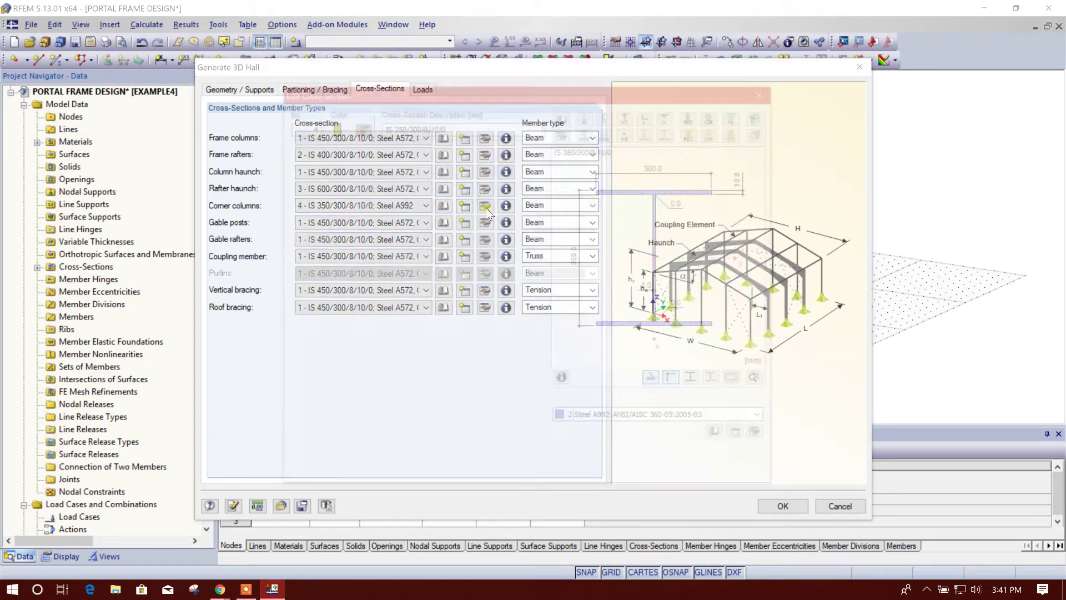
click(681, 423)
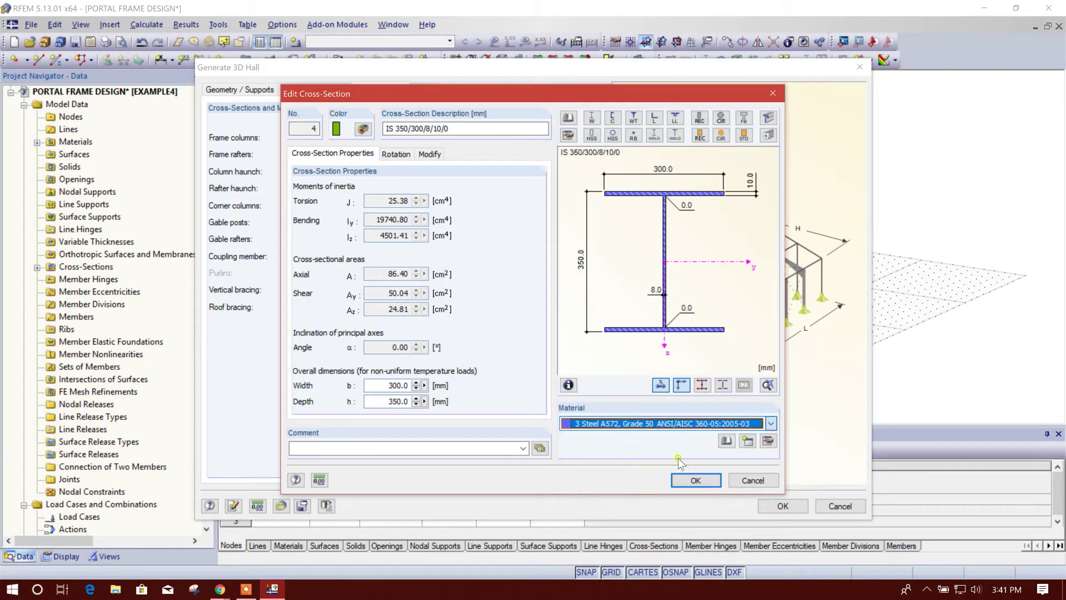
click(695, 480)
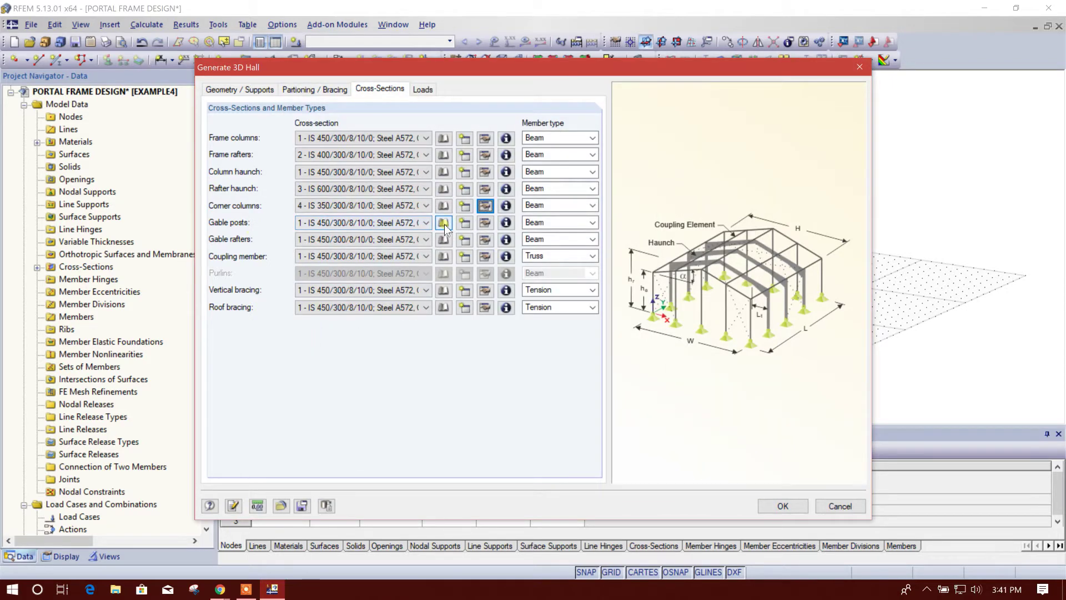
Assign section 4, IS 350/300/8/10/0, to both the gable posts and gable rafters.
click(389, 223)
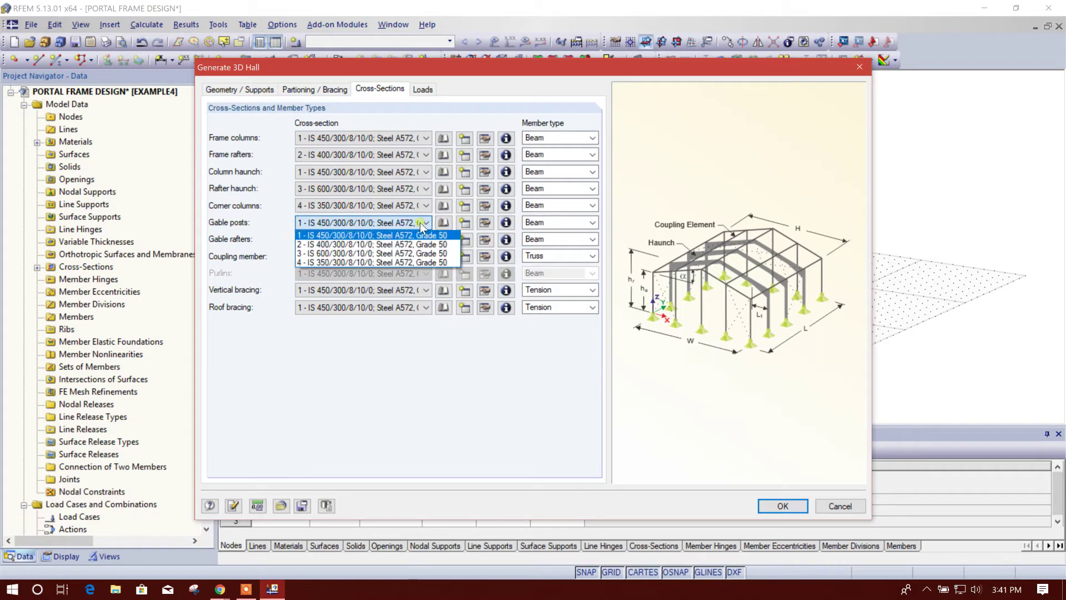
click(349, 265)
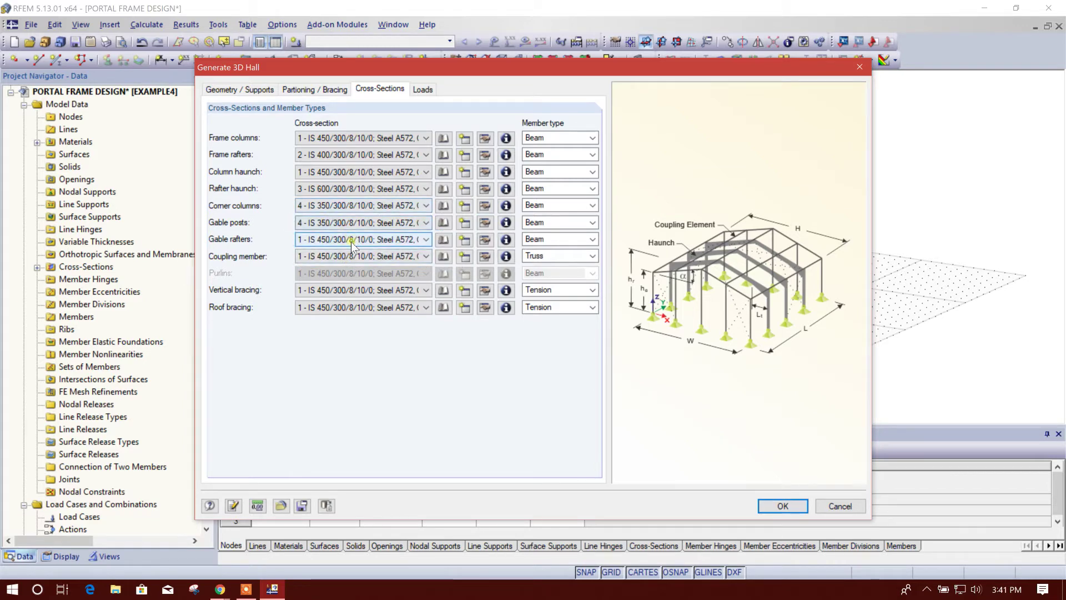
click(355, 239)
click(358, 279)
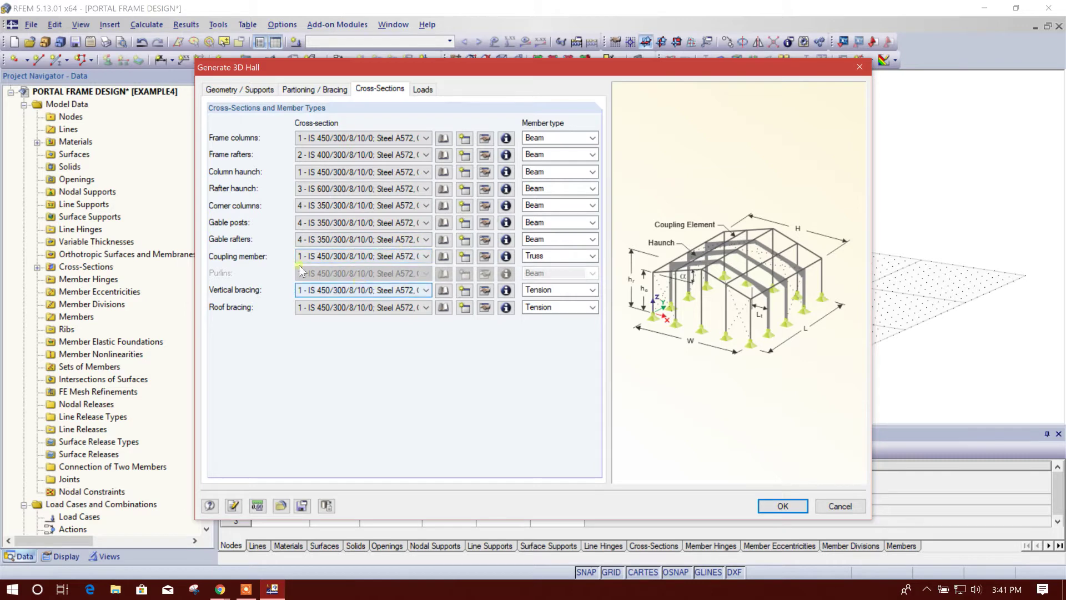
click(443, 256)
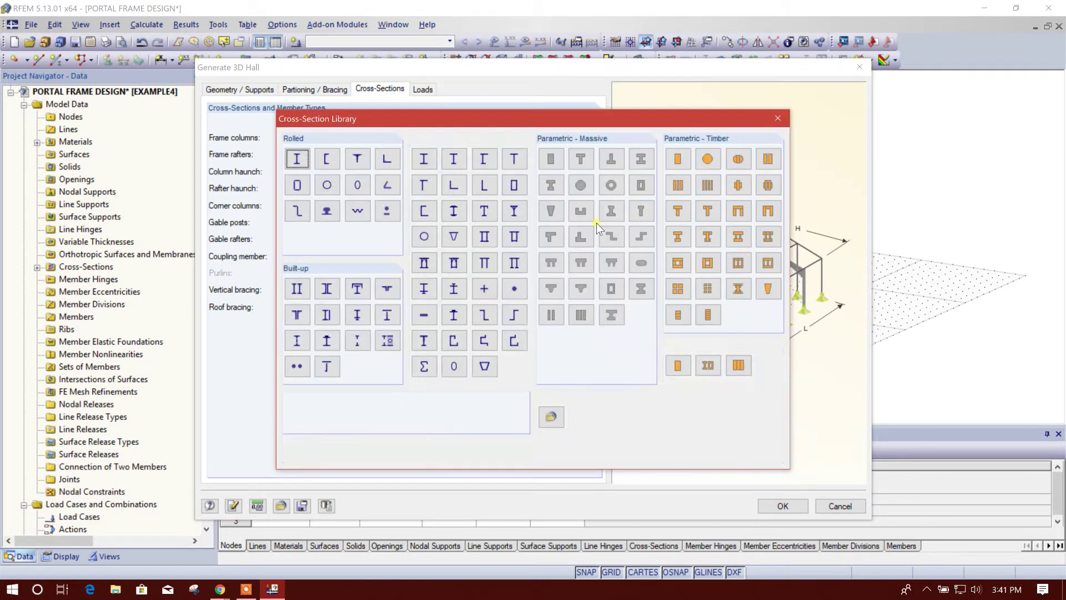
Pick Rect HSS 6x5x0.188 from the rolled rectangular hollow sections library.
click(308, 187)
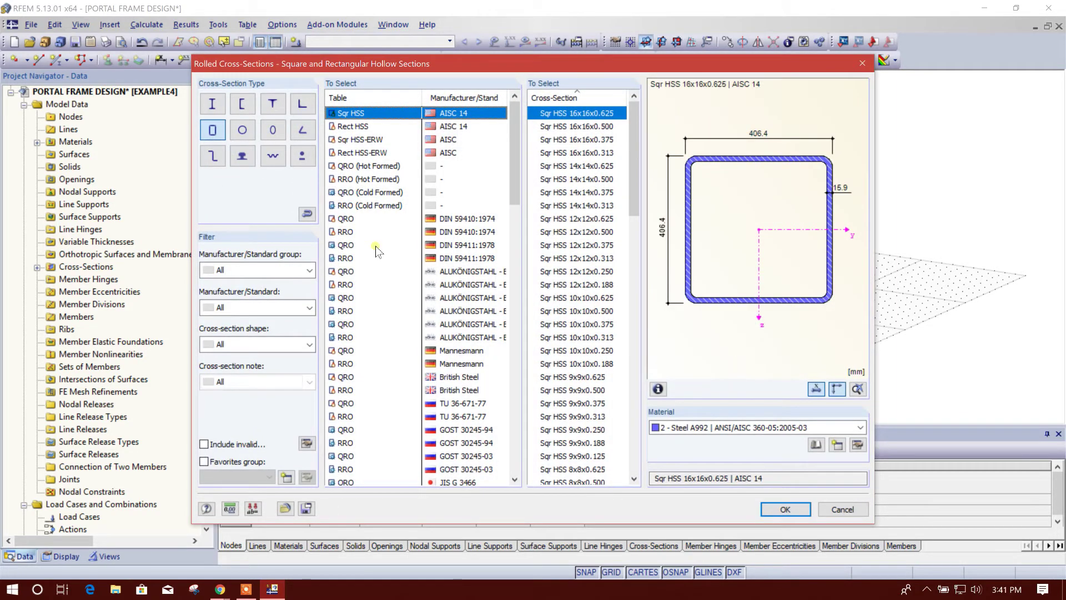
click(363, 127)
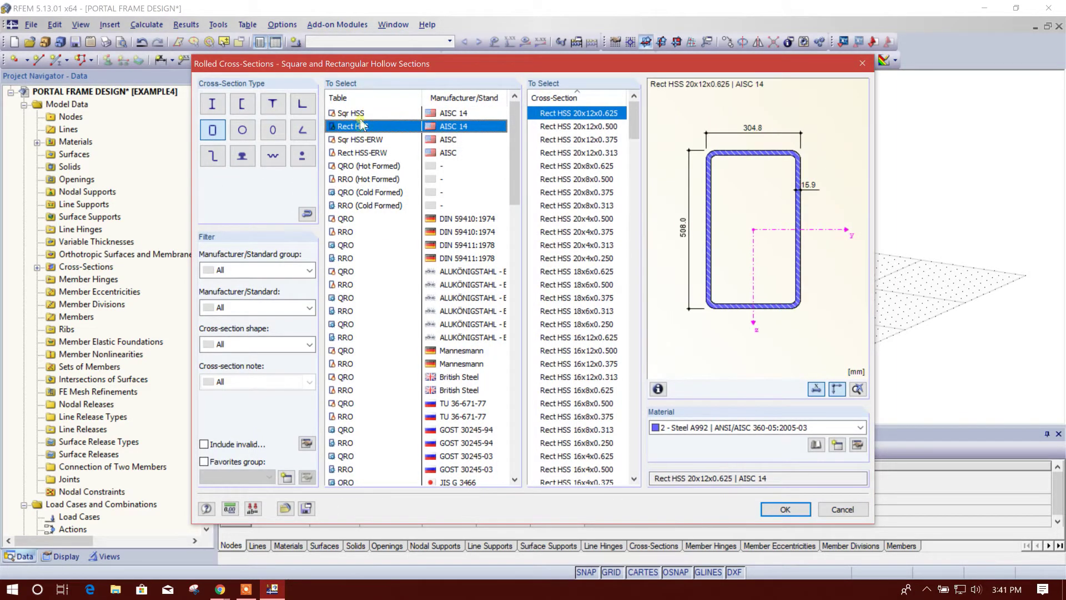
click(359, 113)
click(377, 127)
scroll(588, 222, down, 8)
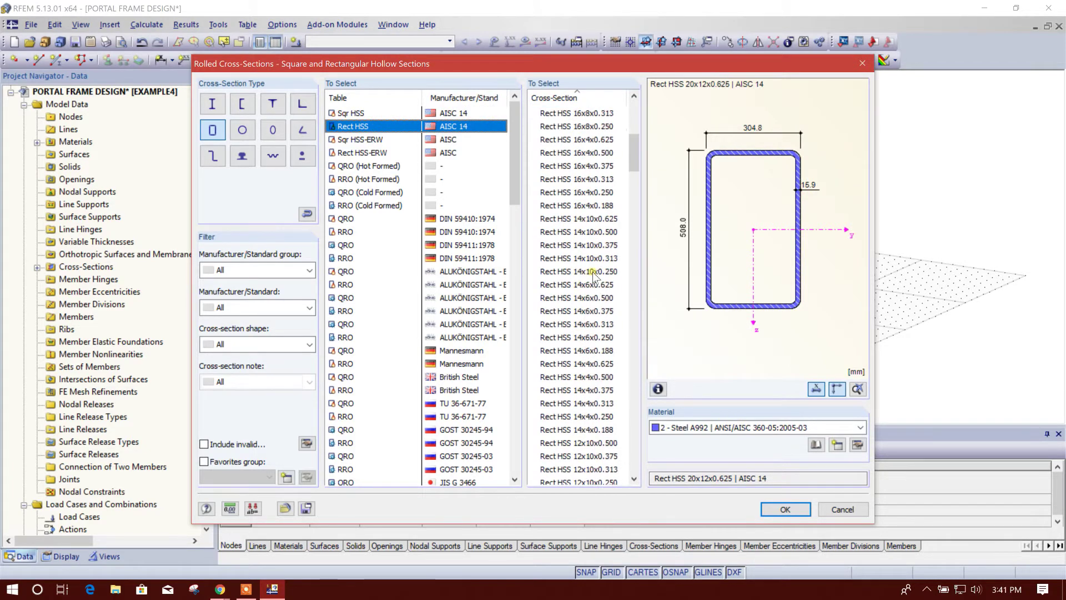
click(587, 221)
scroll(566, 289, down, 4)
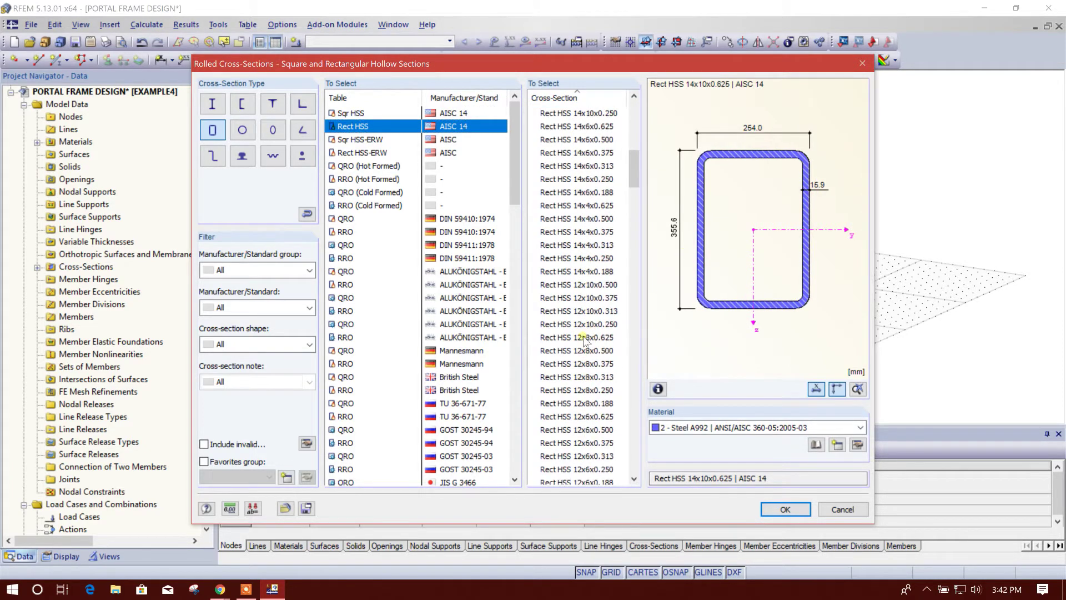
click(565, 284)
scroll(577, 356, down, 4)
click(592, 325)
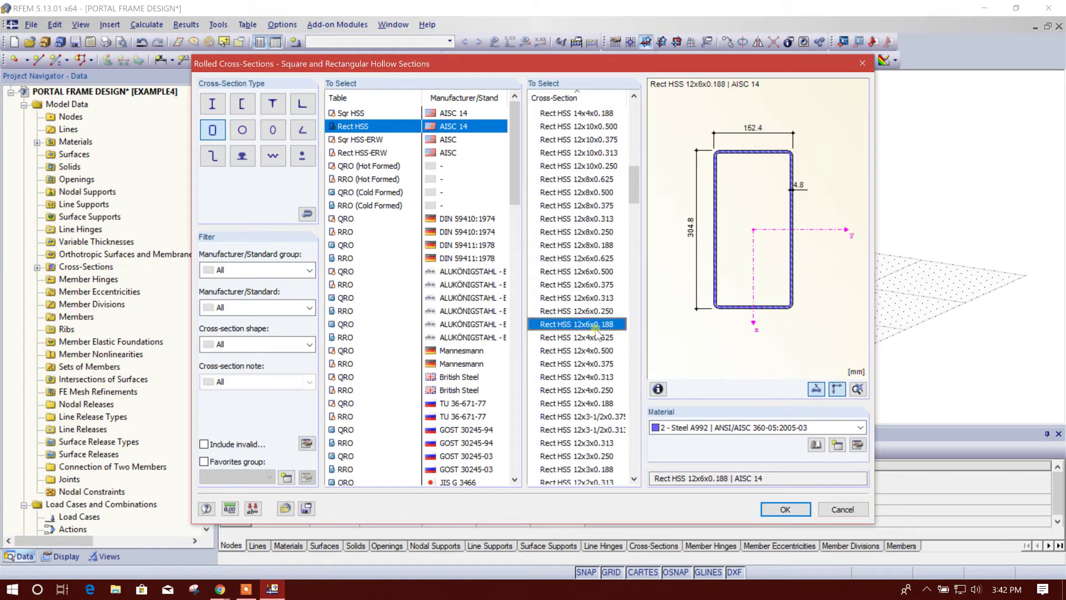
scroll(597, 339, down, 6)
click(572, 284)
scroll(610, 364, down, 1)
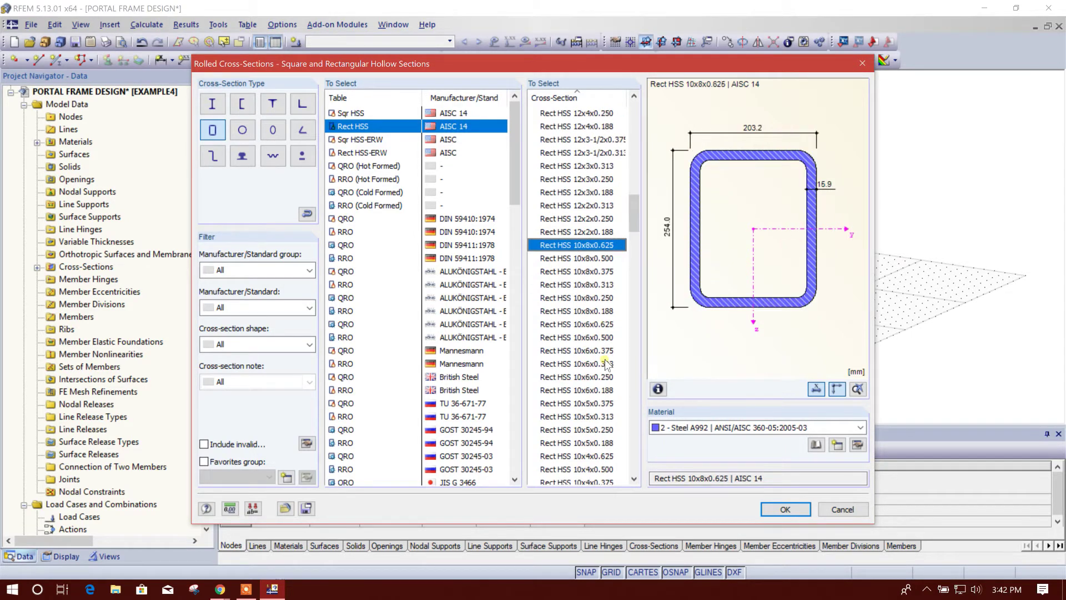
click(590, 337)
scroll(589, 345, down, 3)
click(587, 350)
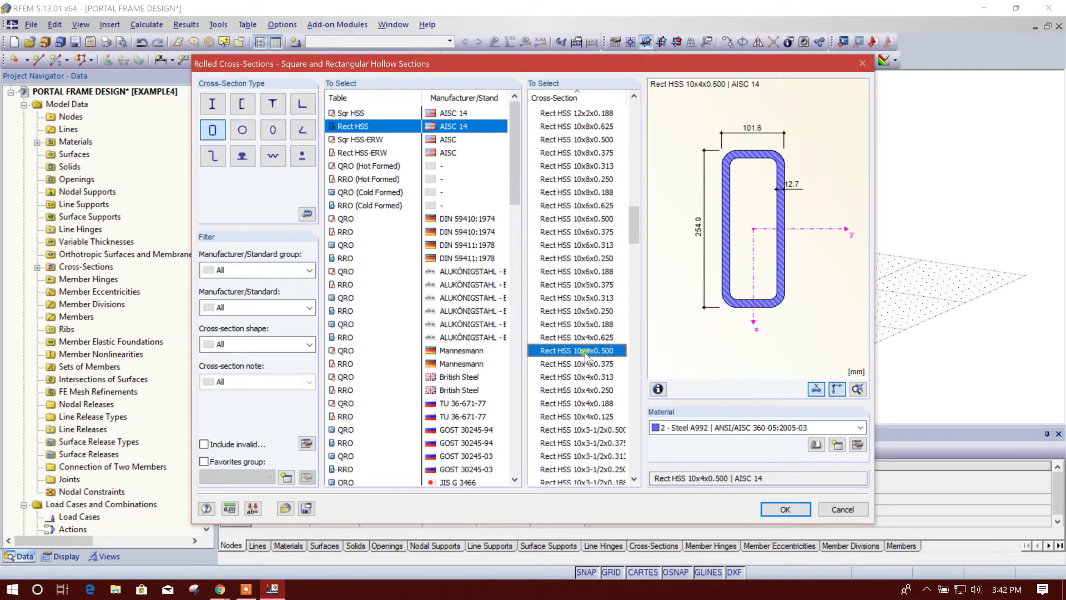
scroll(585, 358, down, 2)
click(586, 360)
scroll(586, 363, down, 4)
click(588, 378)
scroll(590, 392, down, 3)
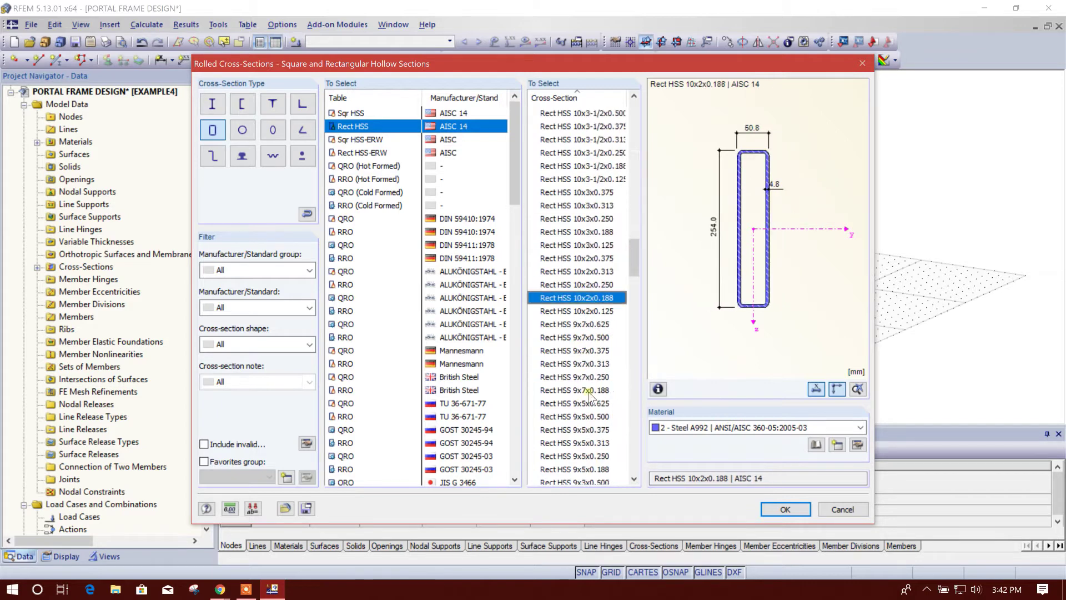
click(587, 391)
scroll(587, 399, down, 3)
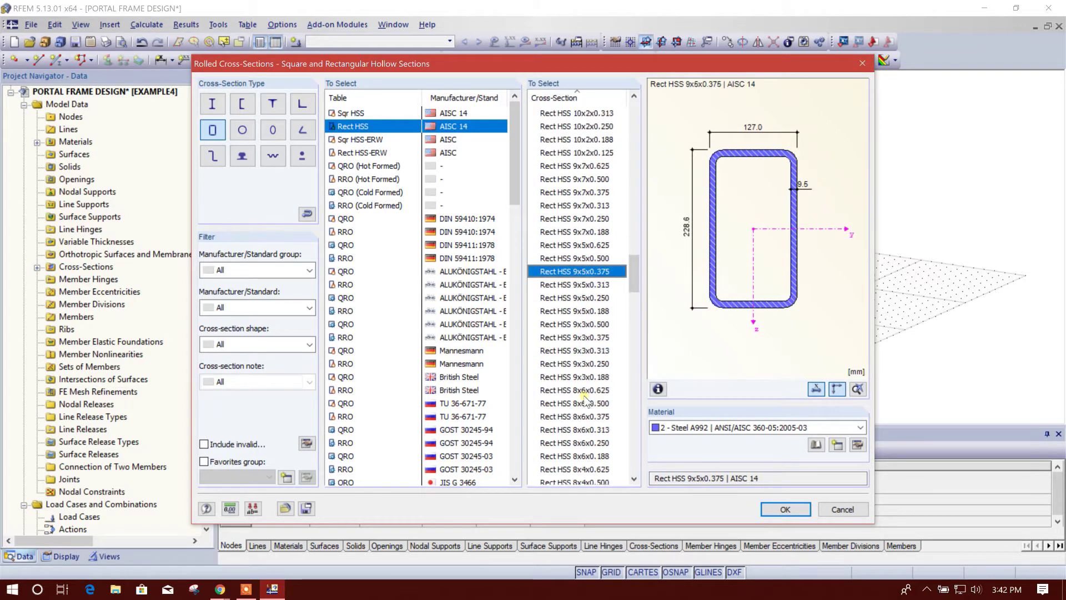
scroll(587, 401, down, 3)
click(585, 405)
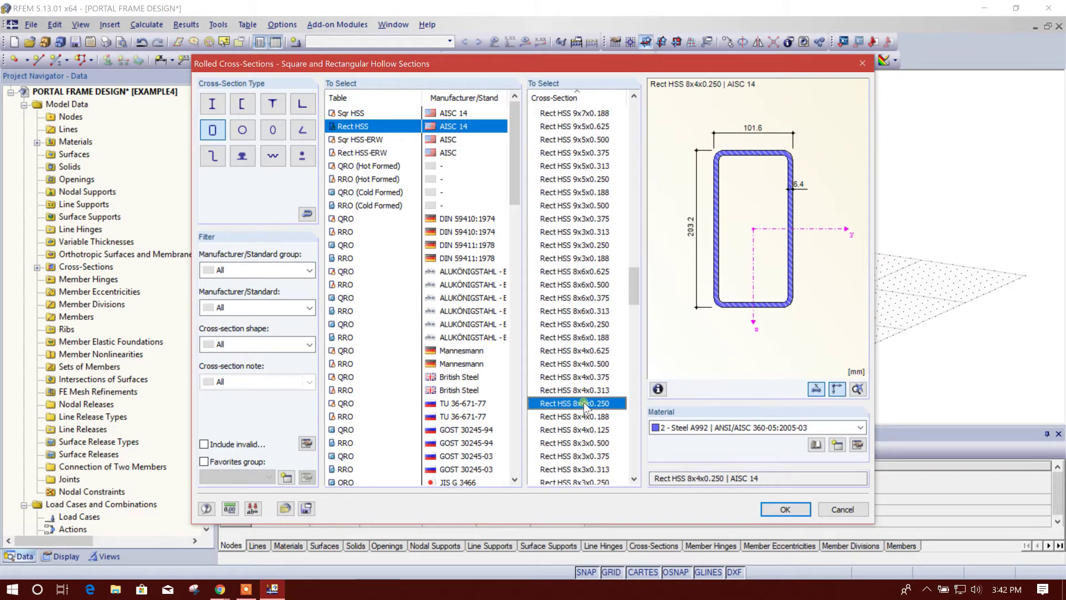
scroll(588, 378, down, 4)
scroll(586, 377, down, 9)
click(586, 364)
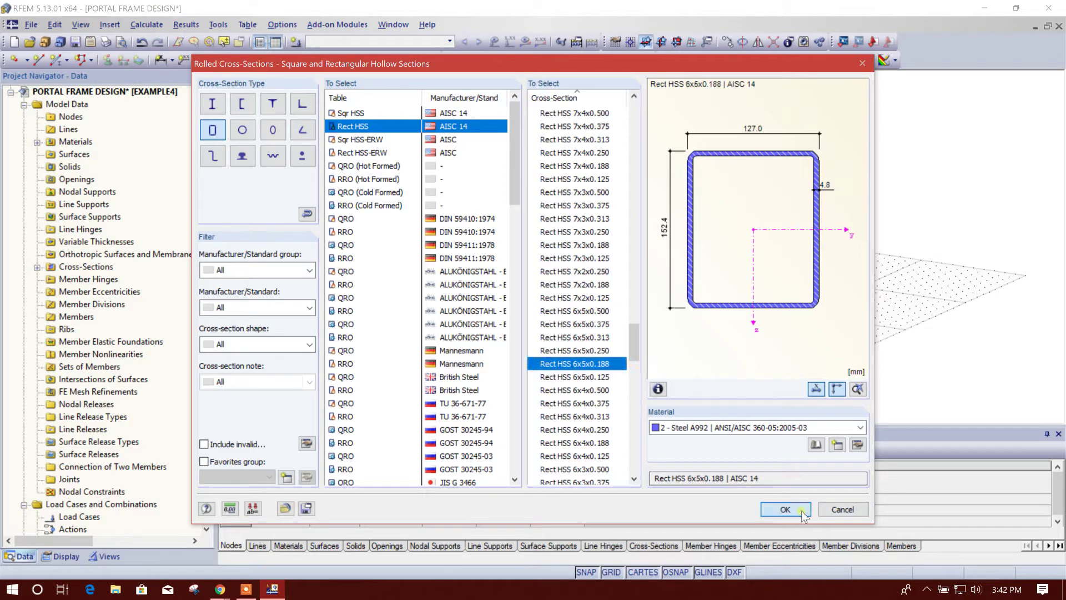
Set the hollow section's material to Steel A572, Grade 50 and confirm the new section.
click(766, 429)
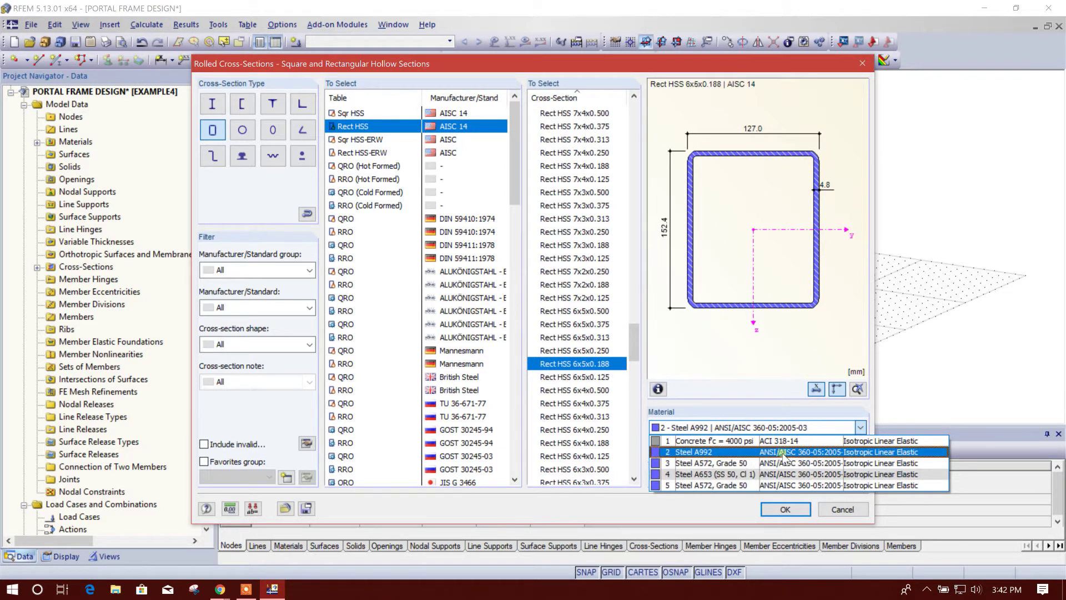
click(745, 464)
click(785, 509)
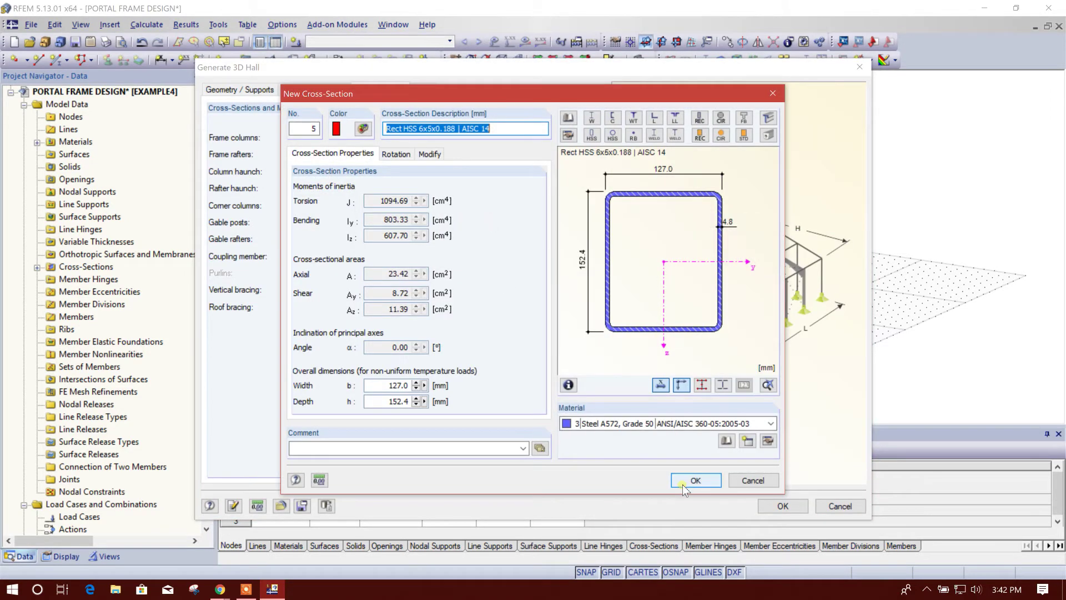
click(683, 481)
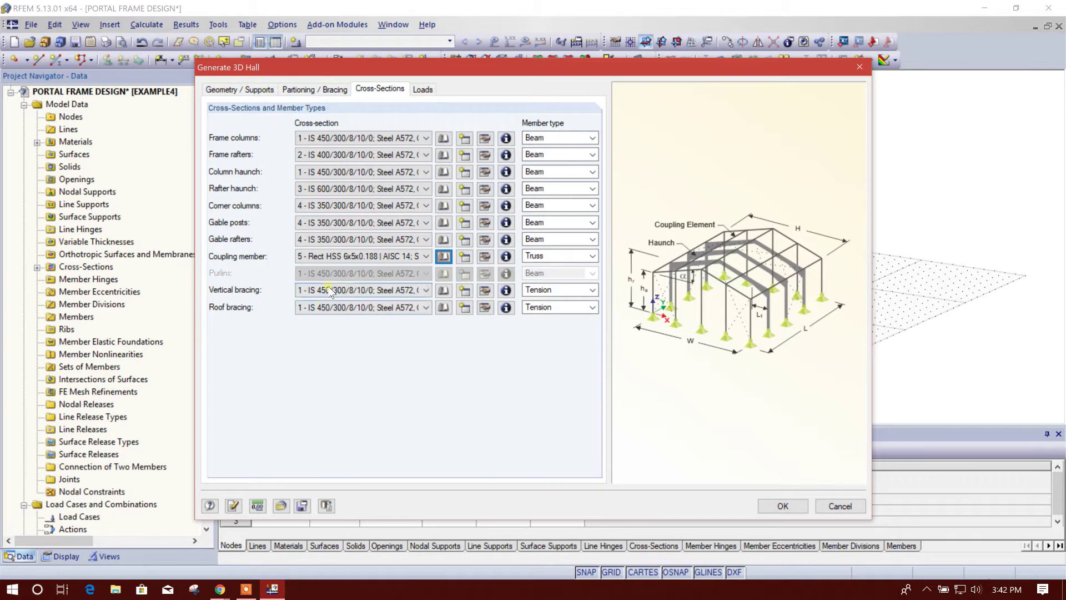
Choose the RD 20 solid round bar from the rolled solid sections library for vertical bracing.
click(358, 293)
click(340, 321)
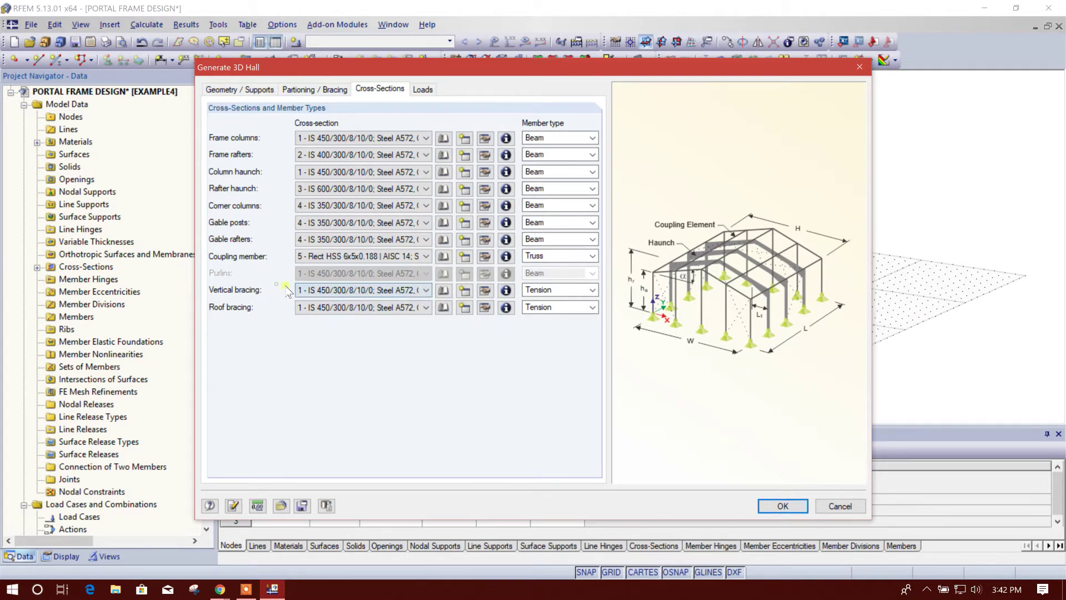
click(443, 290)
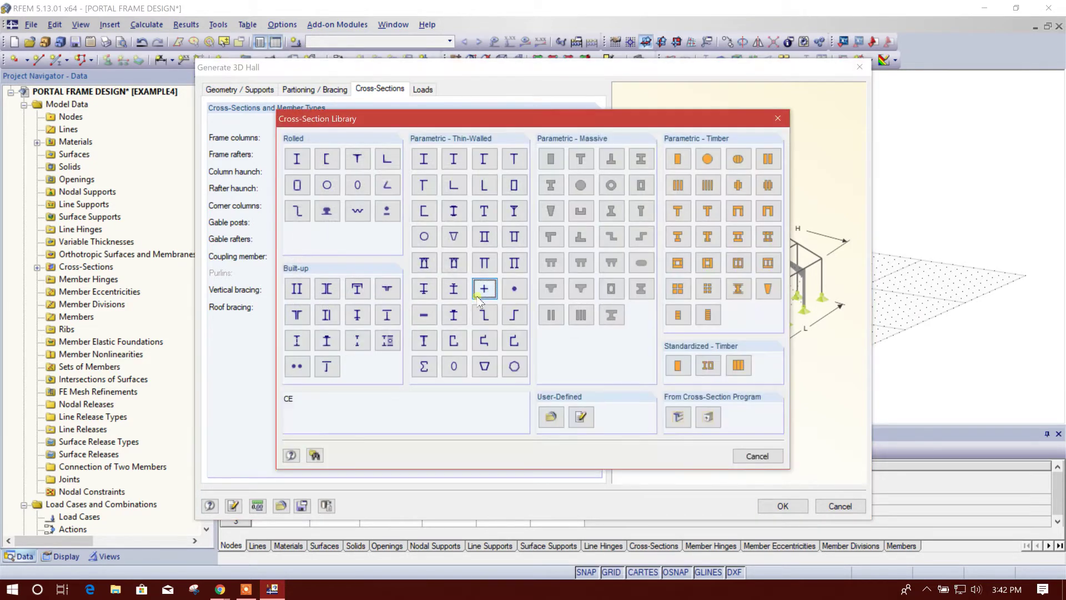
click(387, 211)
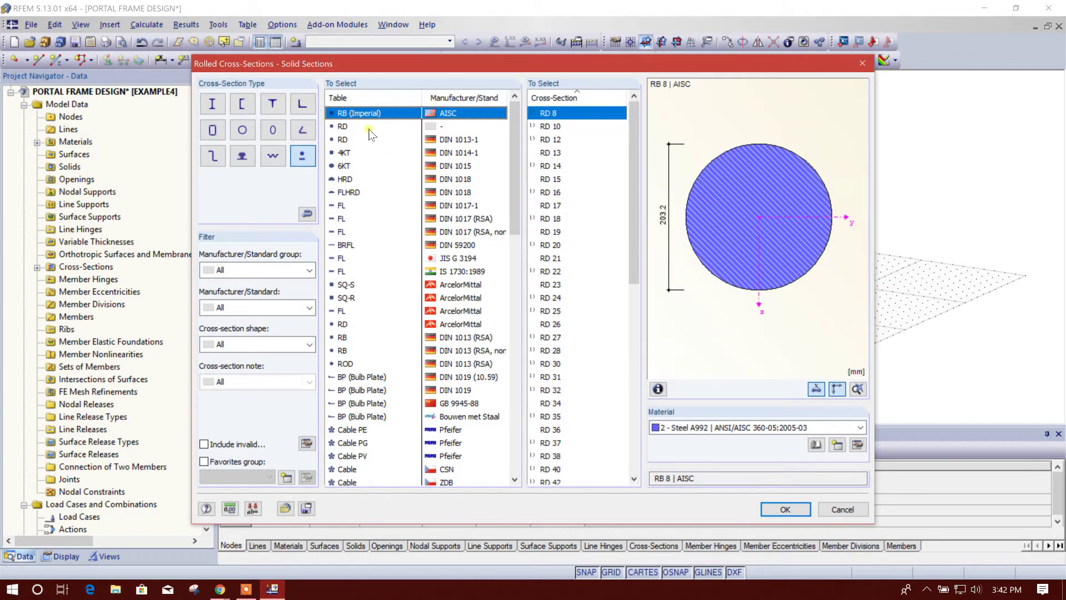
click(369, 126)
click(558, 245)
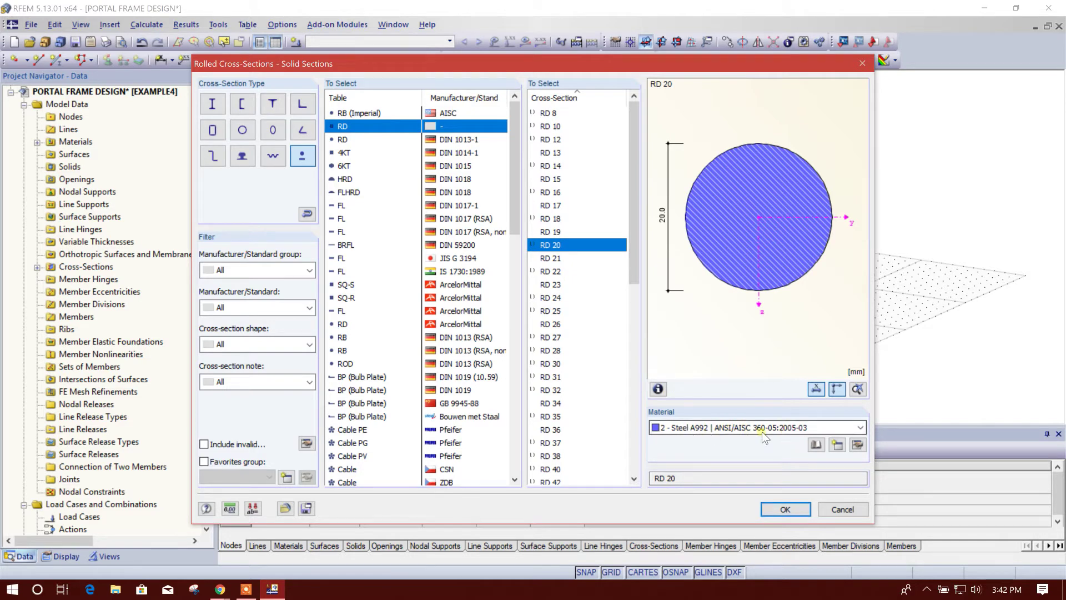
click(815, 444)
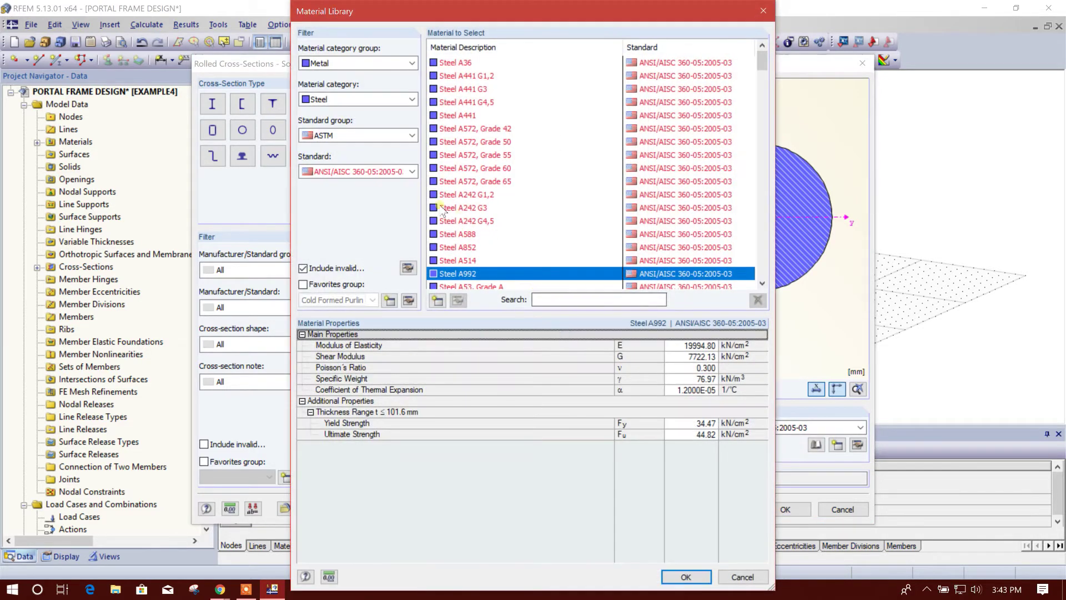
Try Steel A992 for the bar, then reopen the material library to review other steels.
scroll(595, 259, down, 2)
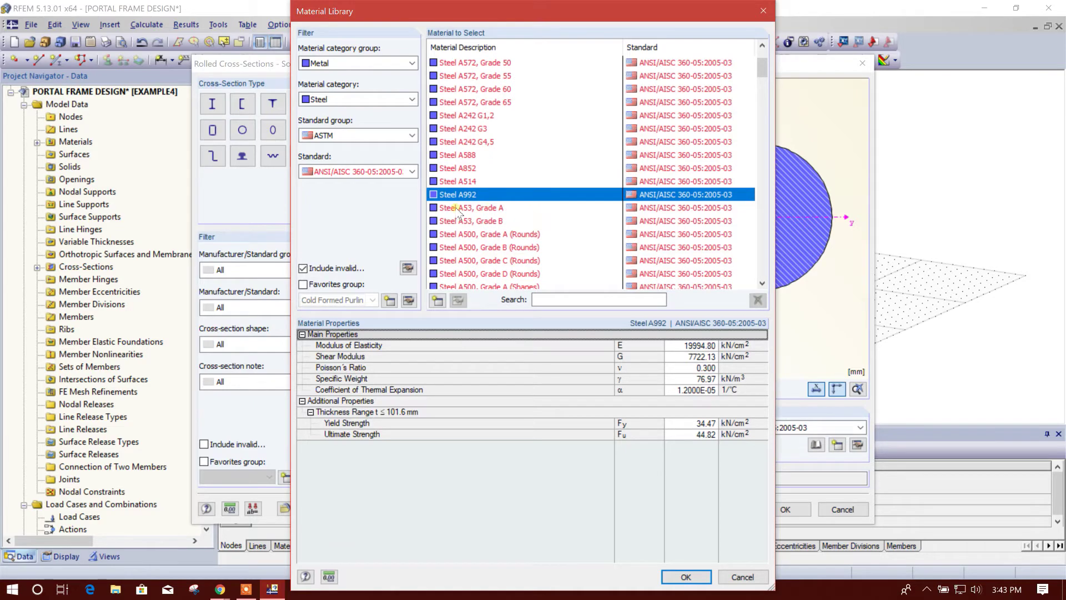
click(686, 577)
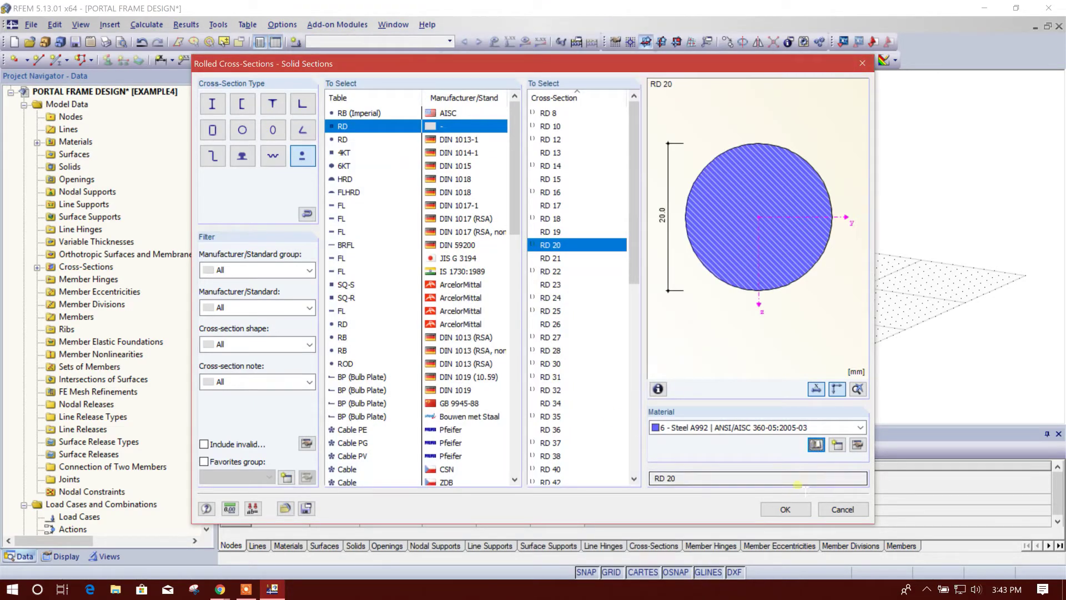
click(816, 444)
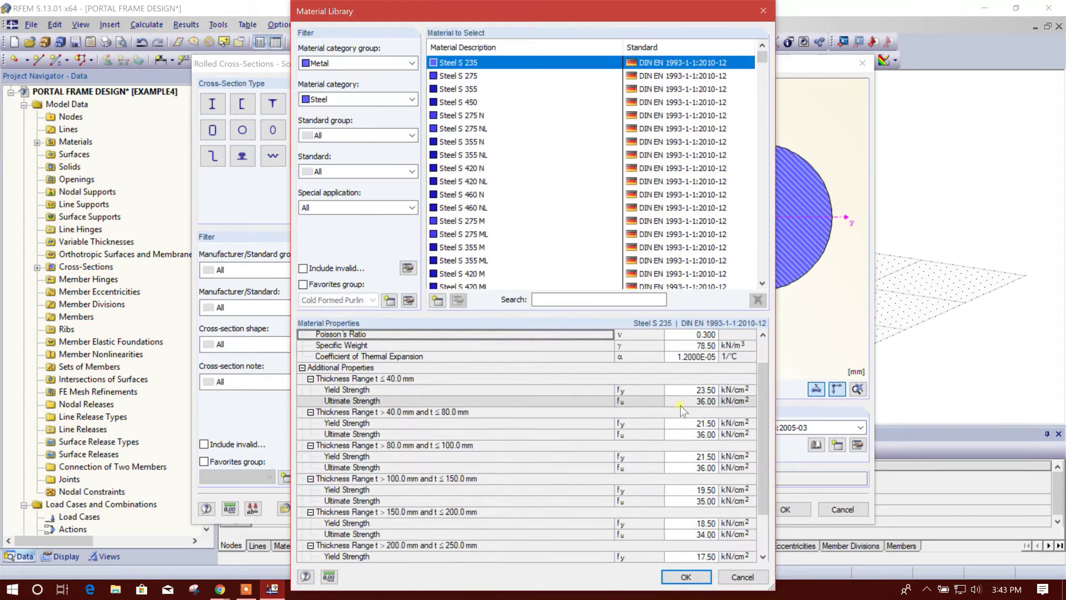
scroll(681, 405, up, 1)
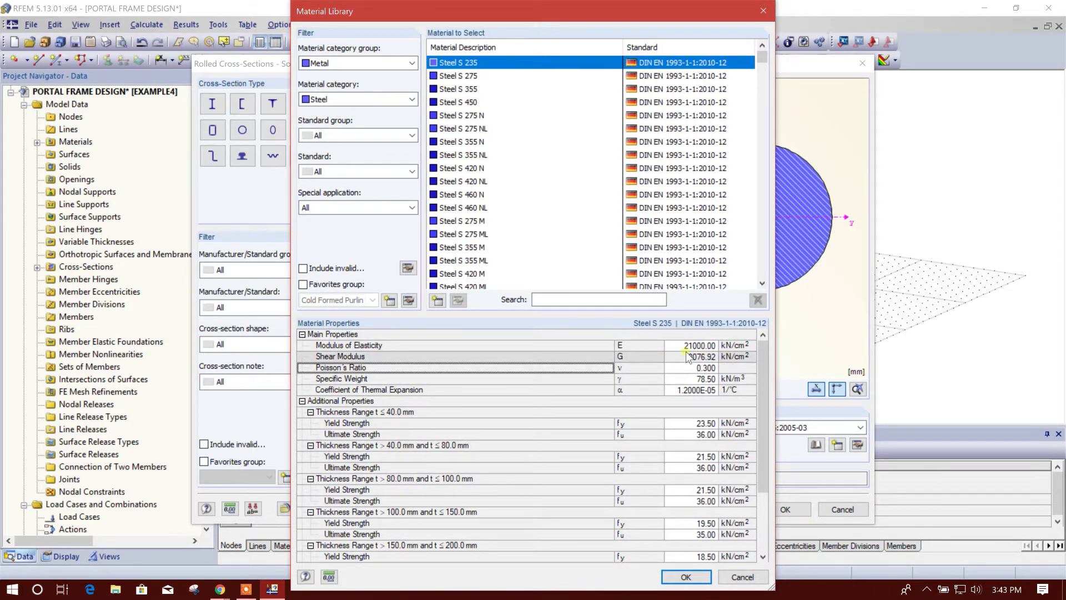
scroll(432, 419, down, 2)
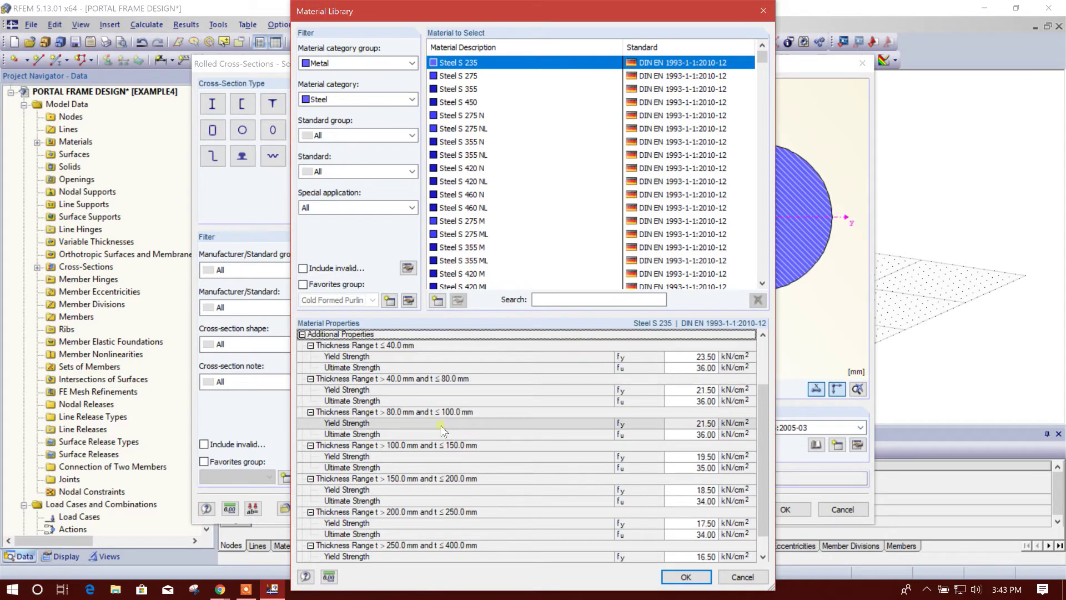
click(482, 390)
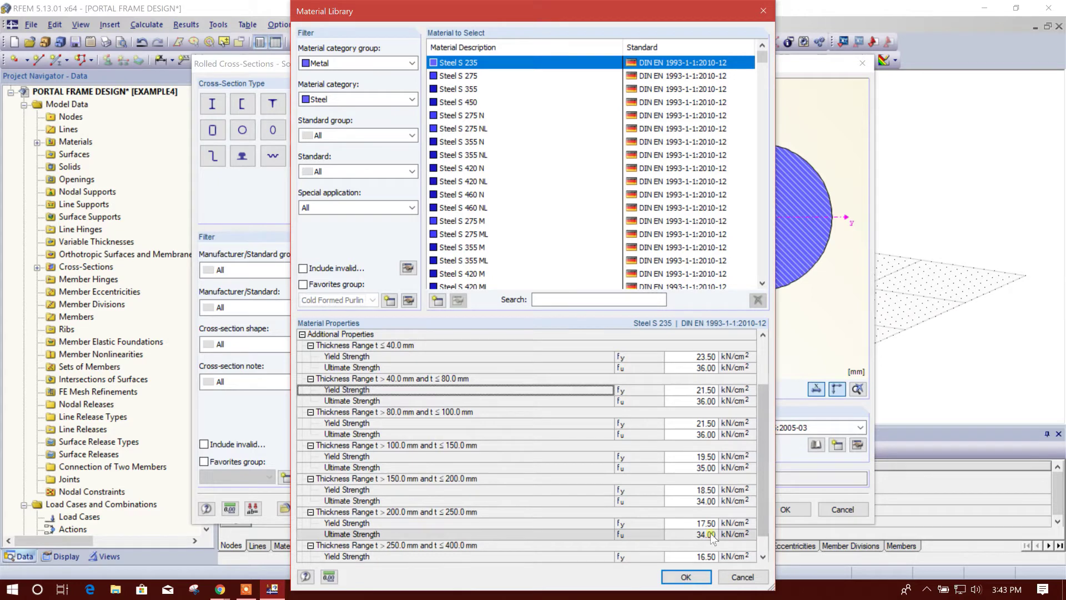
scroll(678, 444, up, 2)
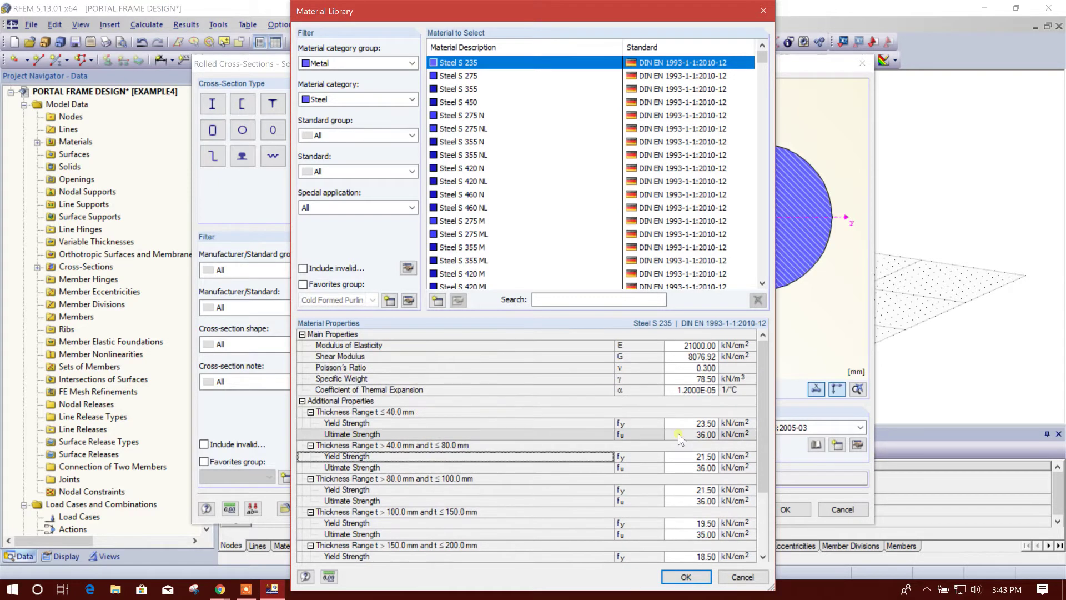
scroll(597, 196, down, 4)
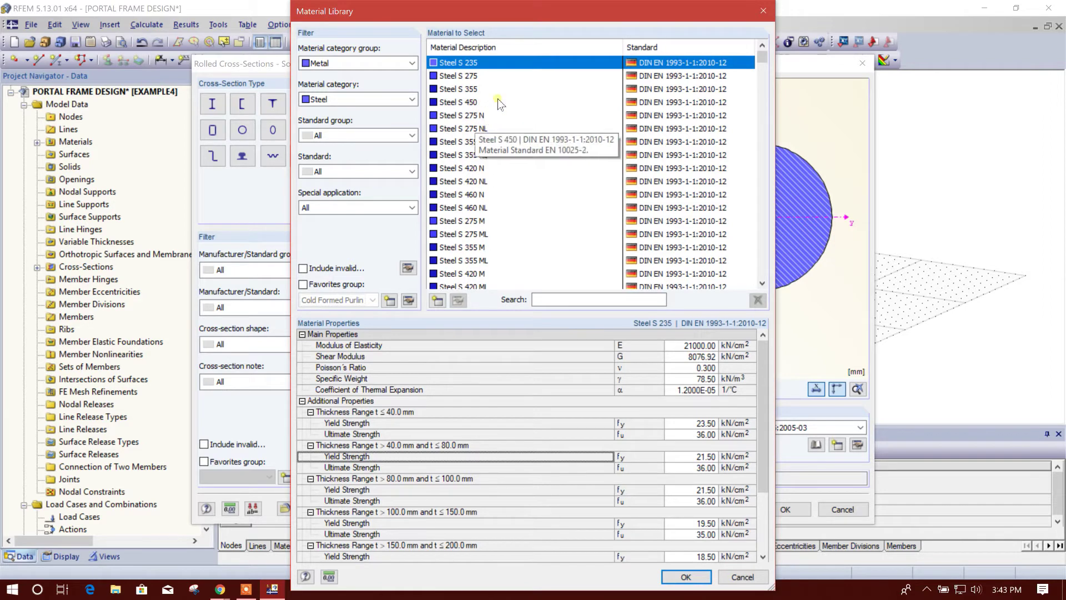
scroll(530, 166, down, 1)
Filter to ASTM and ANSI/AISC 360-16:2016, and select Steel A913M, Grade 60.
click(366, 135)
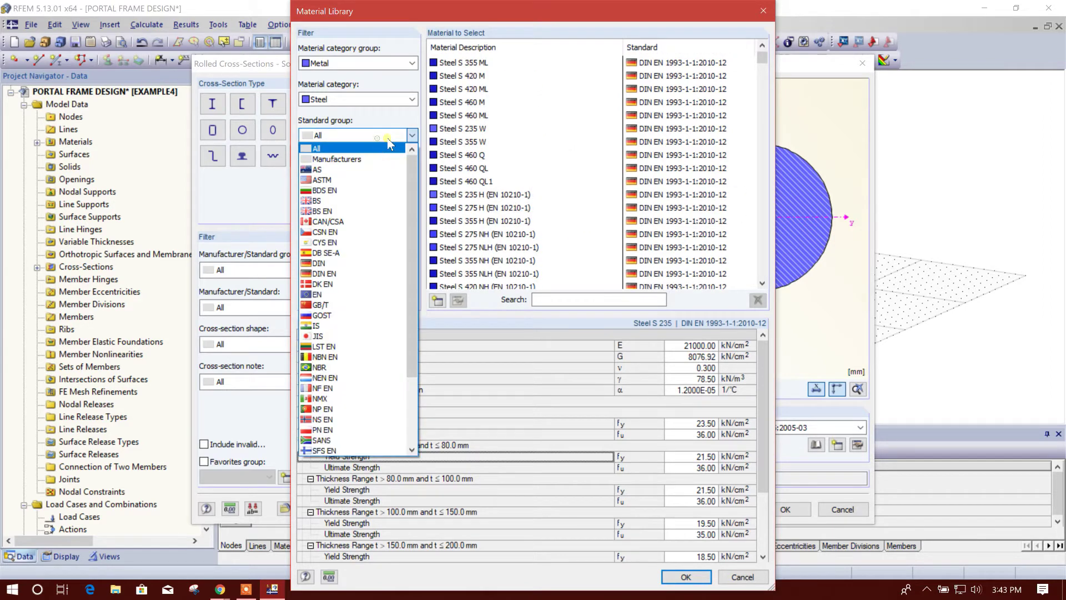
click(328, 180)
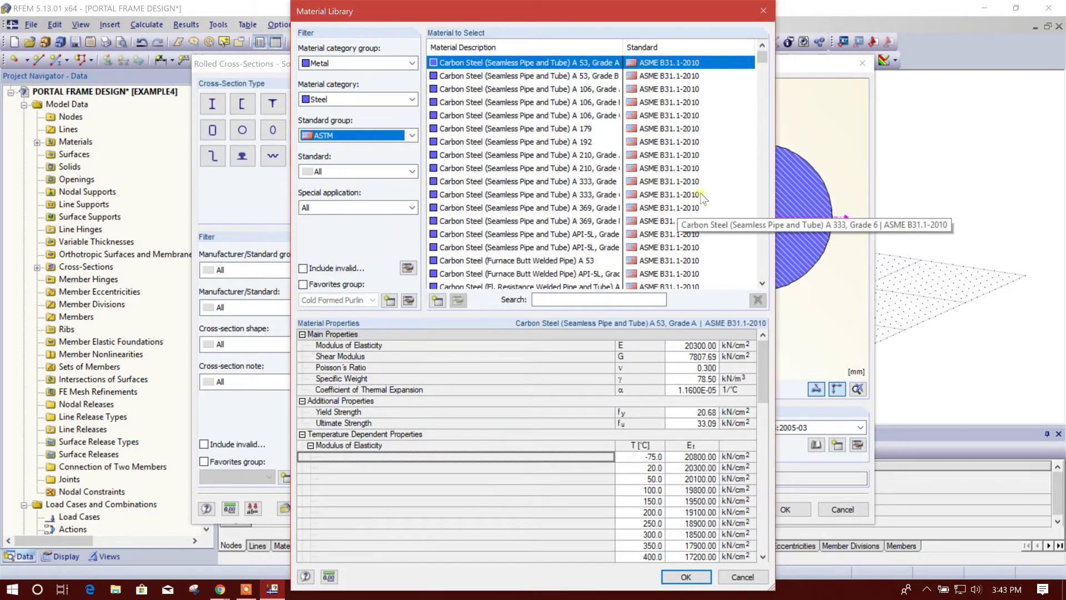
click(359, 171)
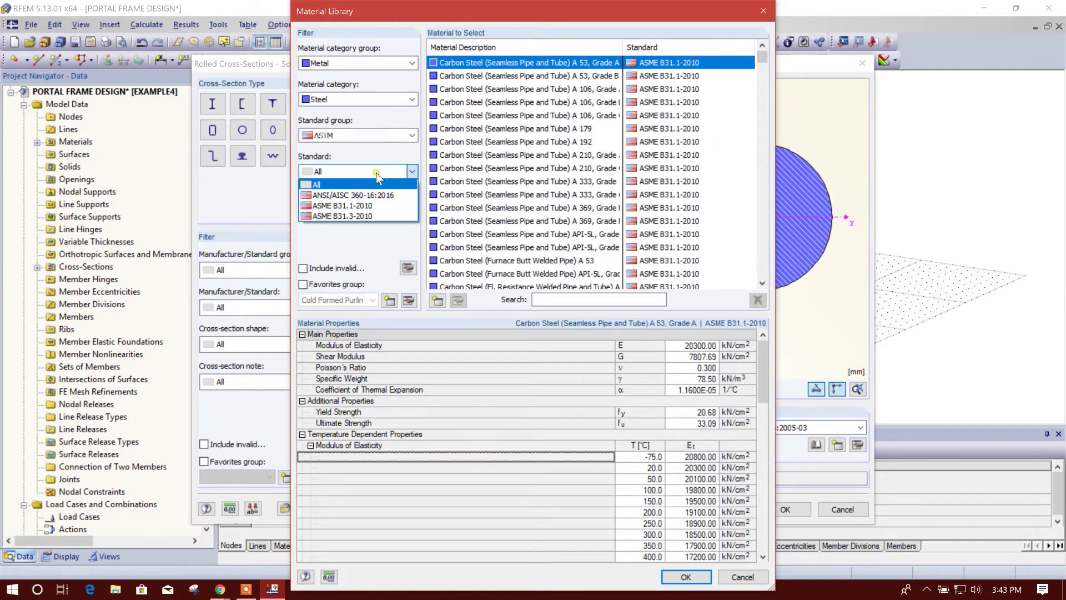
click(390, 196)
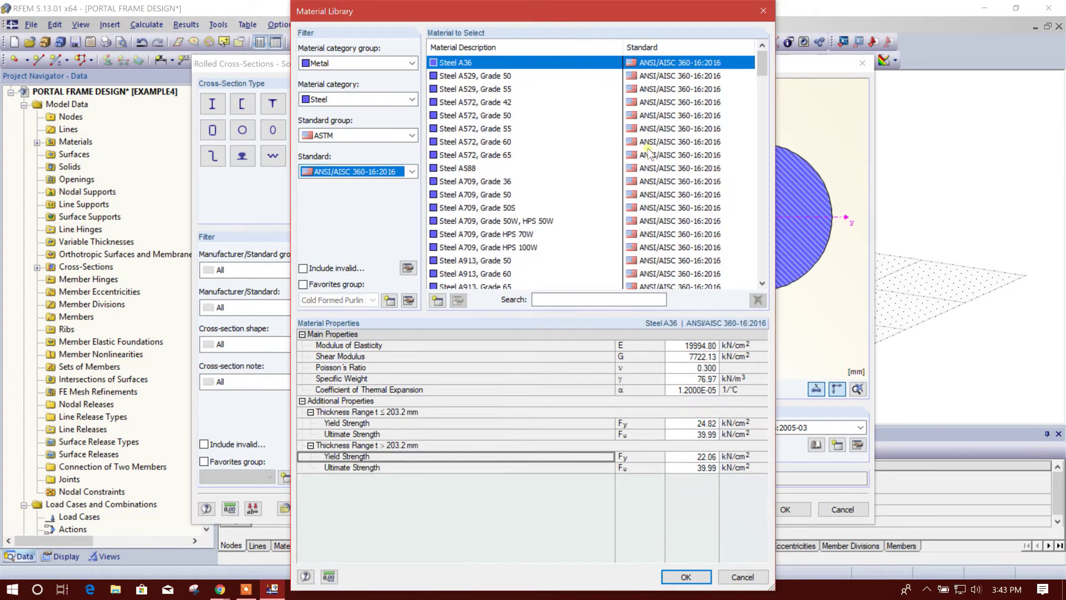
scroll(552, 184, down, 9)
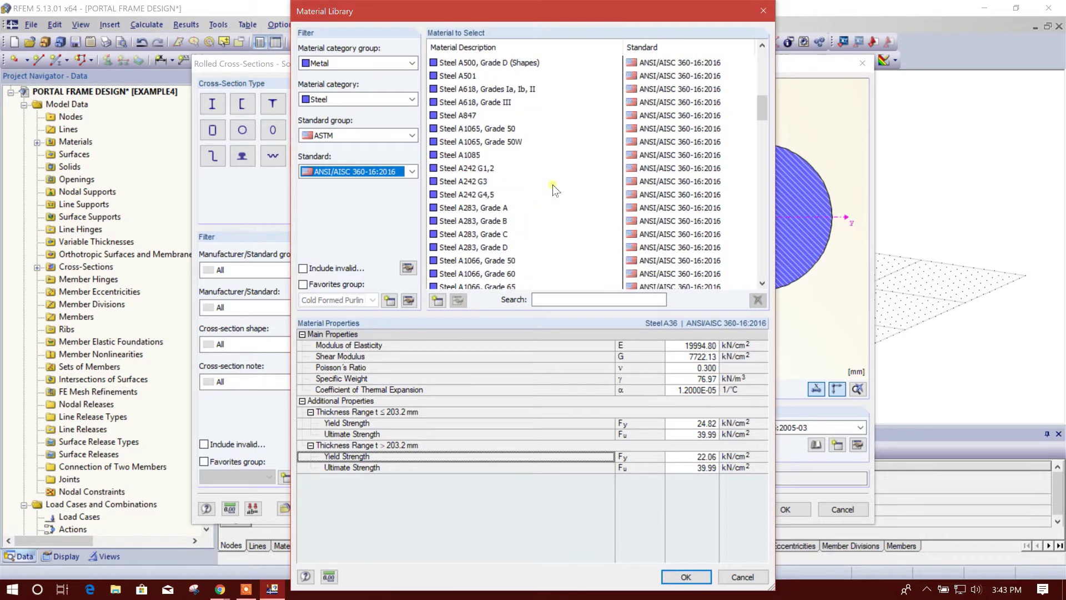
click(502, 129)
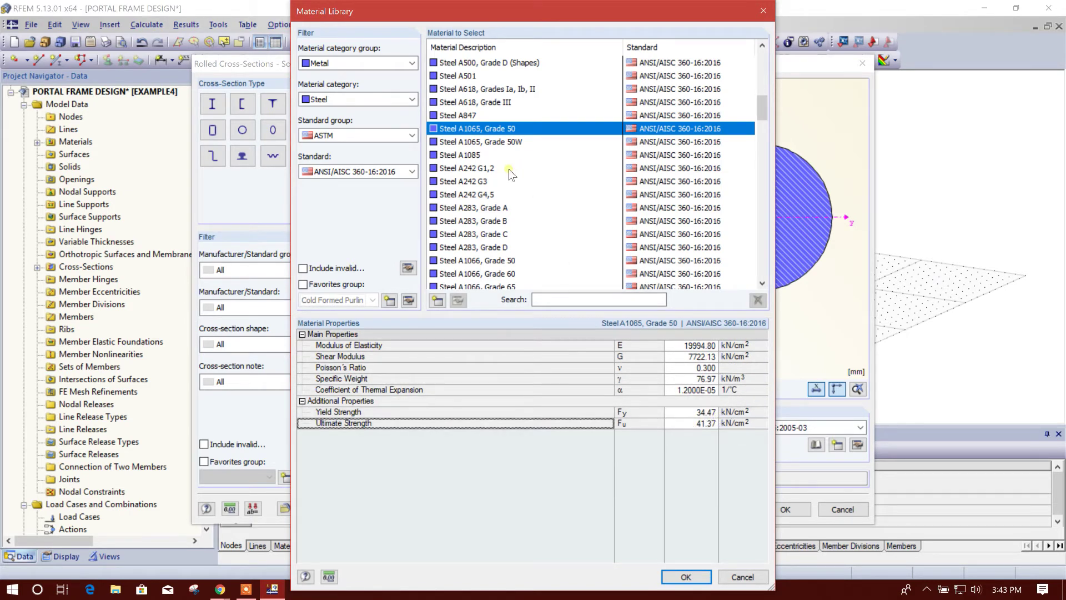
scroll(509, 172, down, 3)
scroll(509, 172, down, 15)
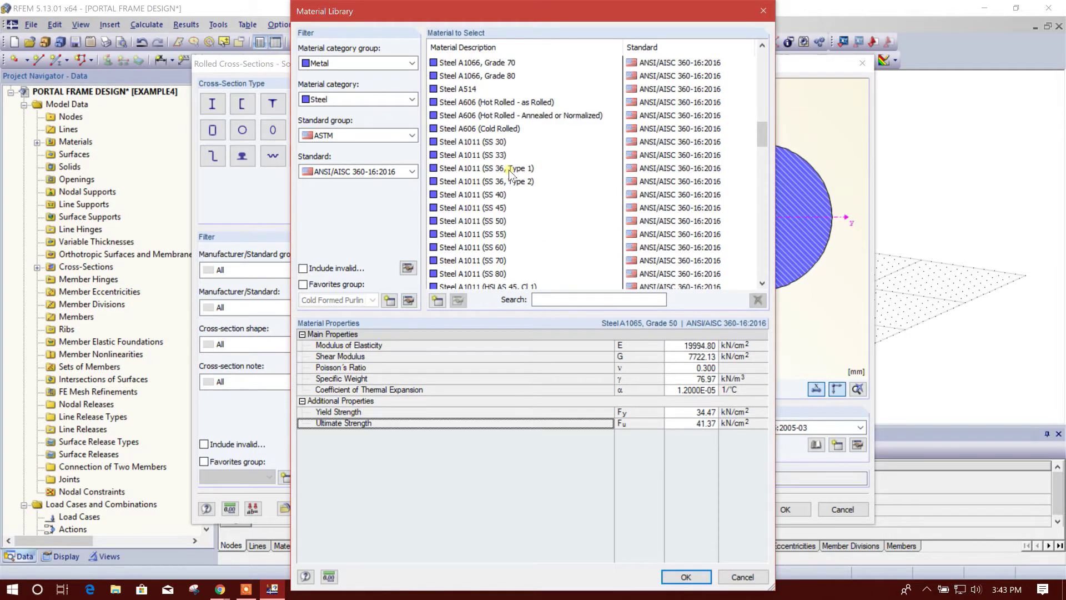
scroll(525, 193, down, 2)
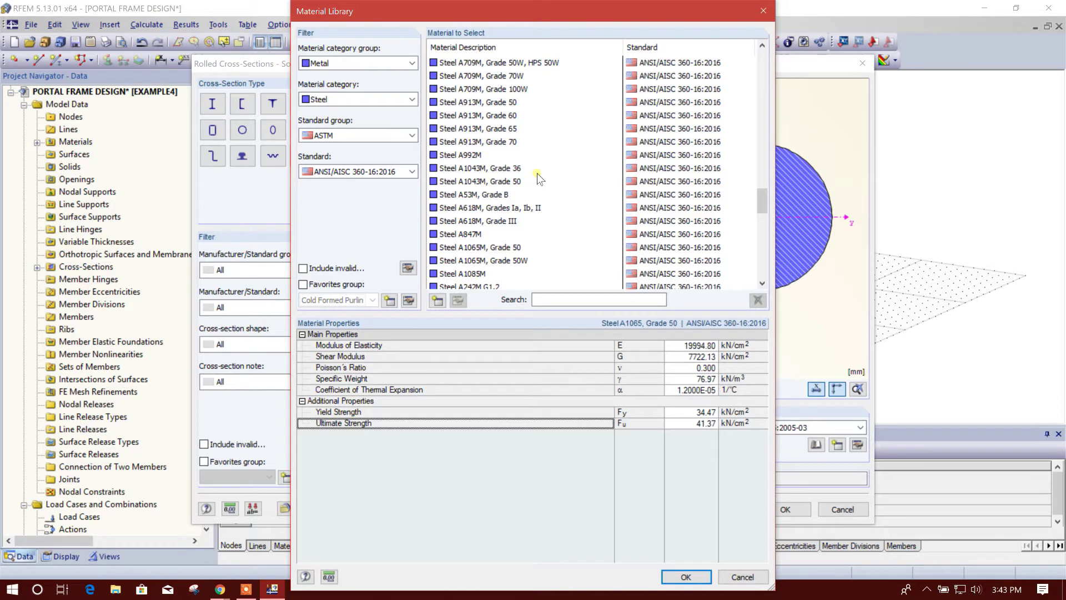
click(515, 129)
click(513, 117)
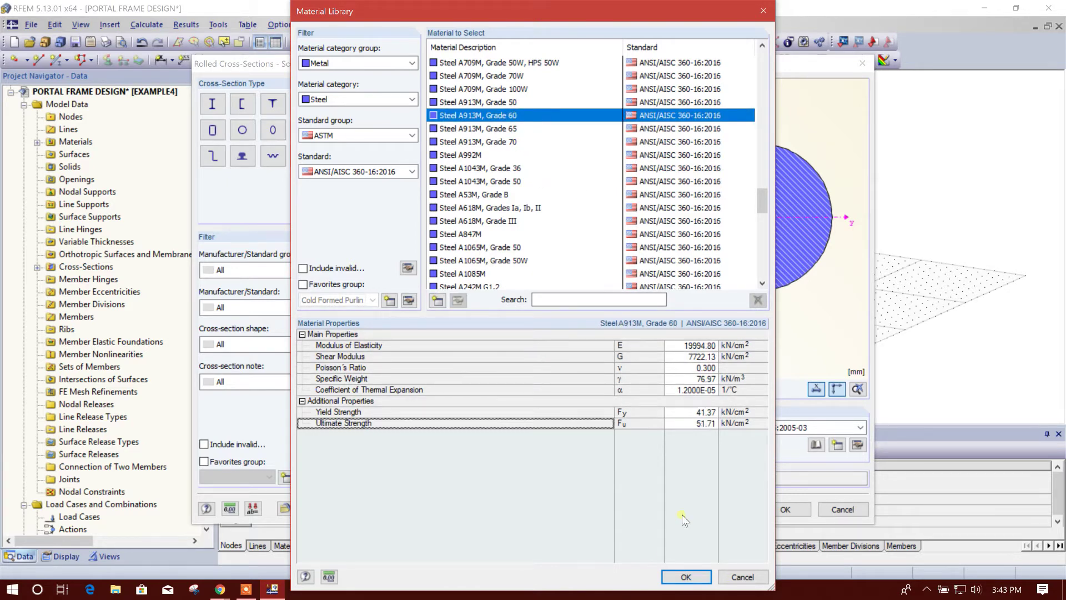
click(686, 576)
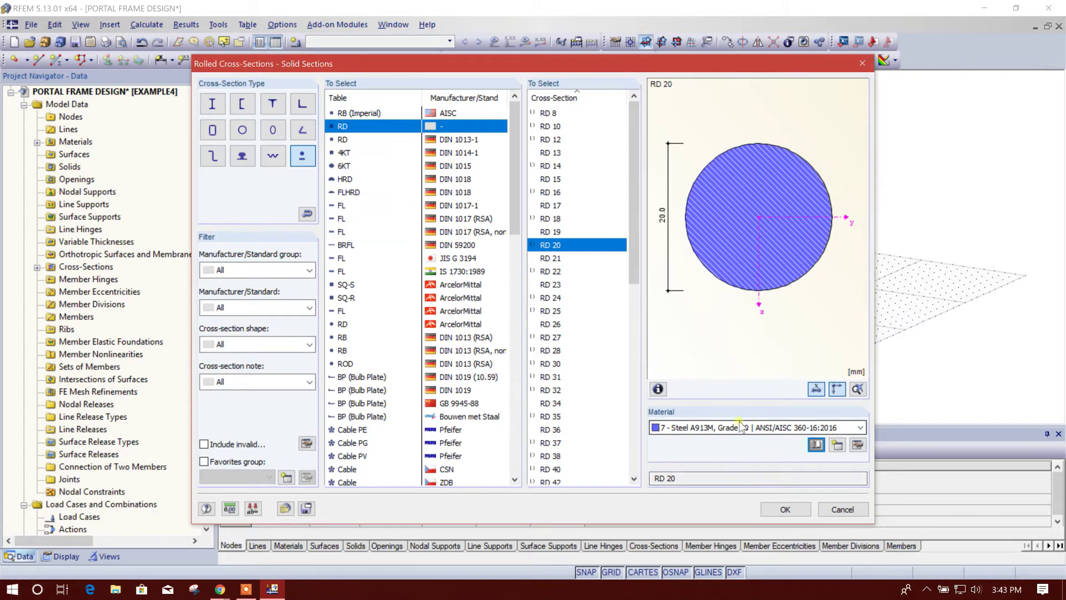
Confirm the RD 20 vertical bracing section and set roof bracing to 6 - RD 20.
click(785, 509)
key(Return)
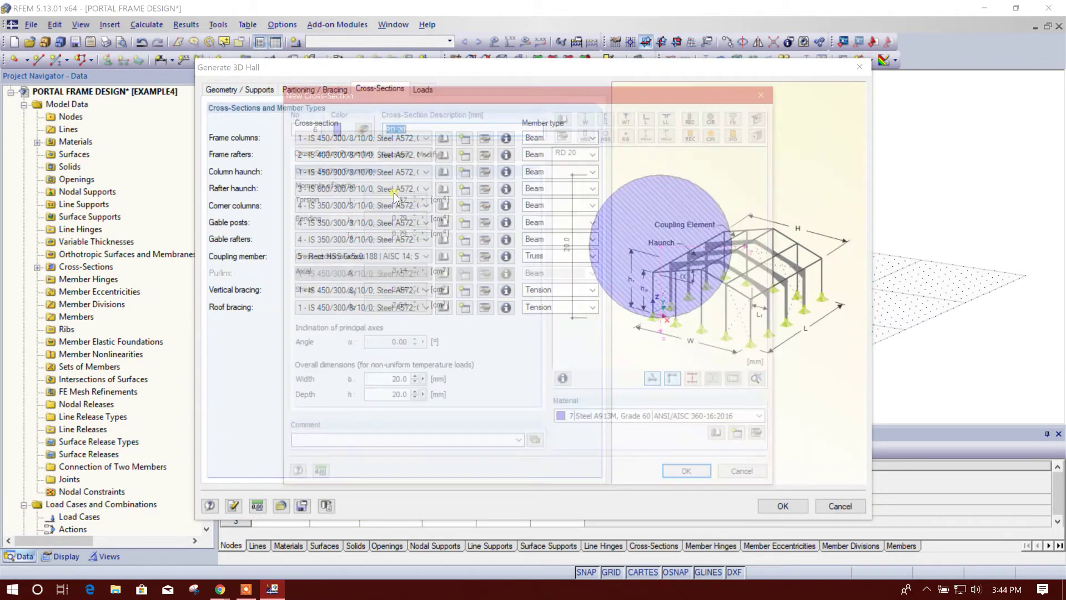
click(687, 471)
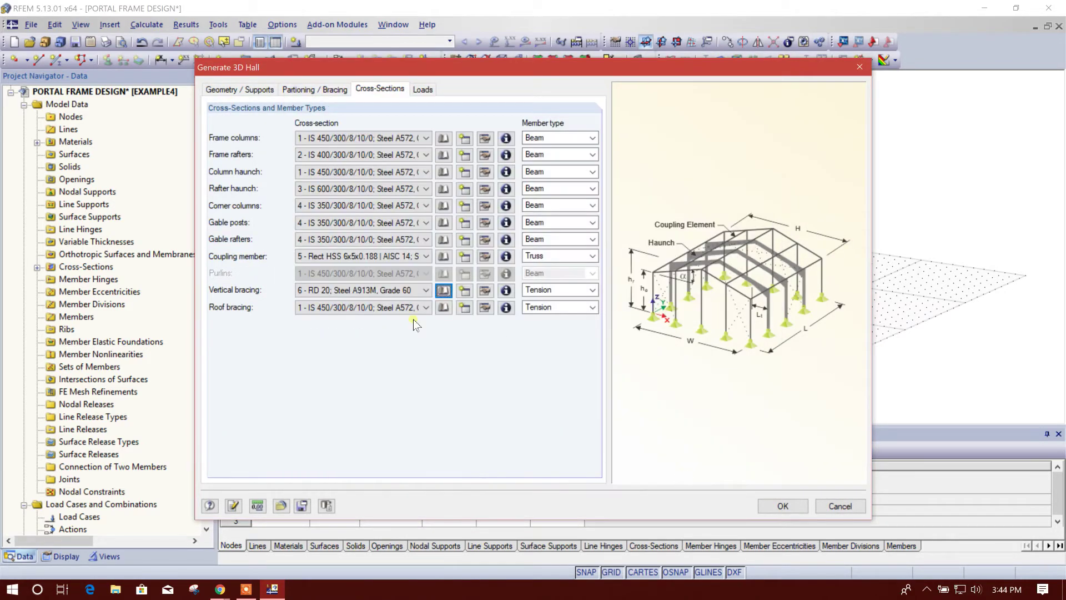
click(416, 307)
click(389, 368)
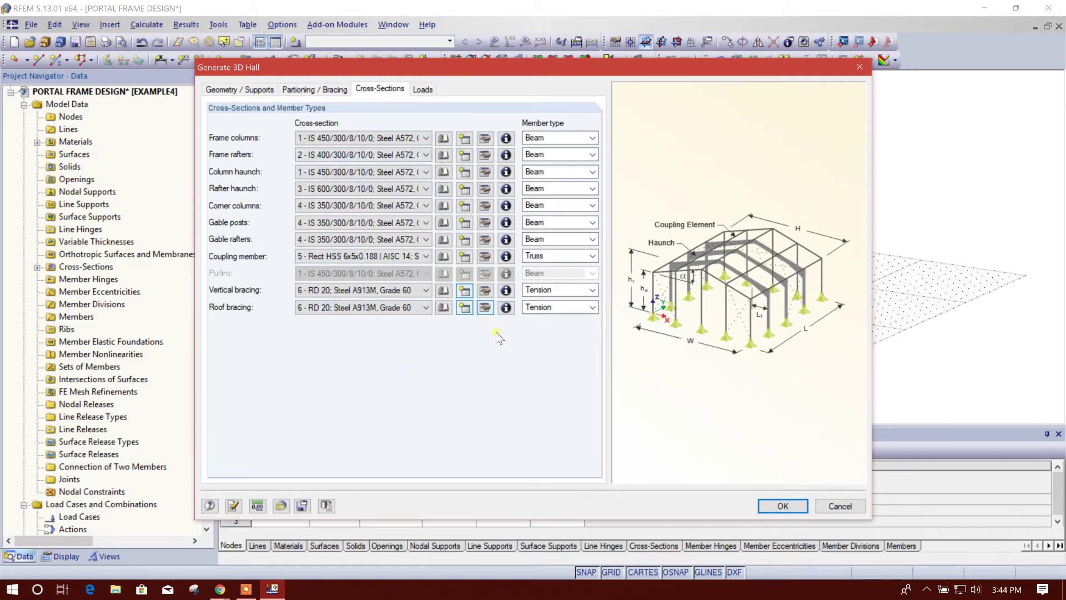
click(420, 89)
Enable load generation with tension-member prestress Vp = 0.500 kN and generate the hall.
click(242, 115)
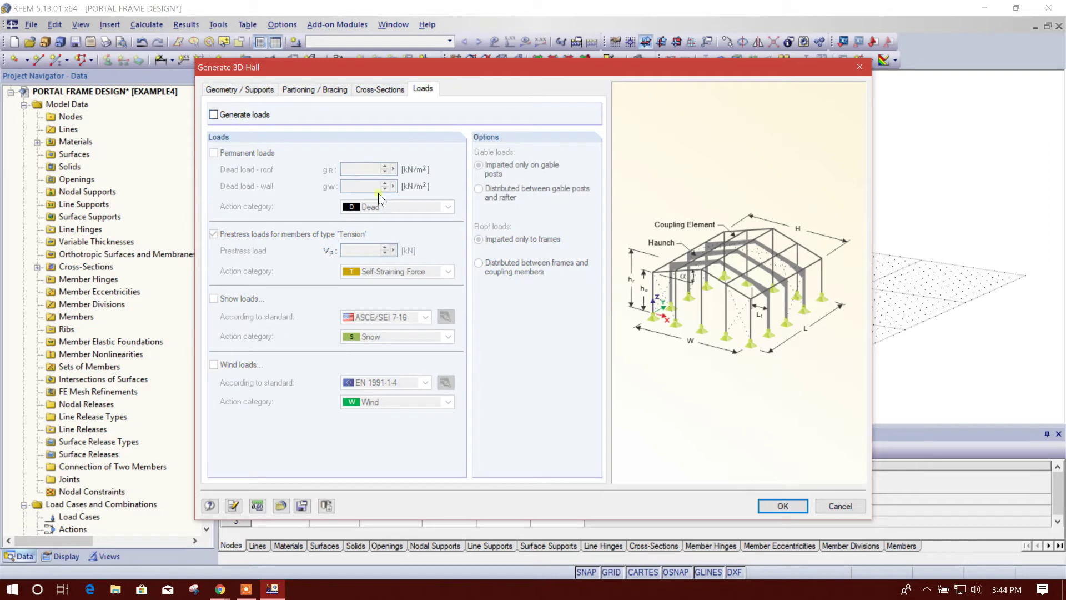
click(232, 116)
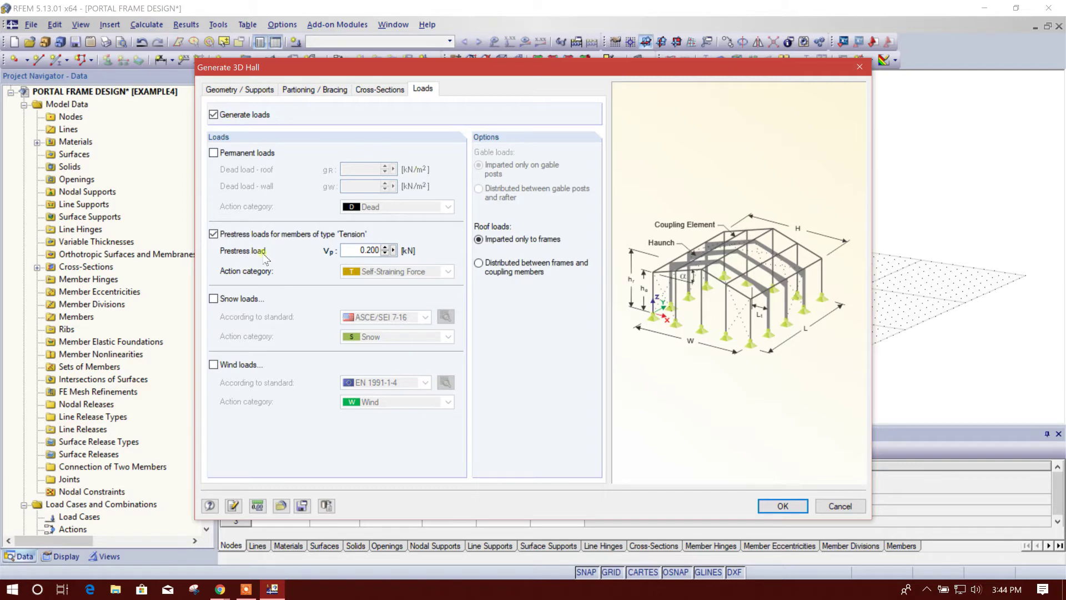
click(245, 235)
click(244, 236)
drag(355, 250, 428, 256)
key(Home)
click(784, 506)
Select the four haunch members along the near eave and bring up their context menu.
scroll(709, 305, up, 5)
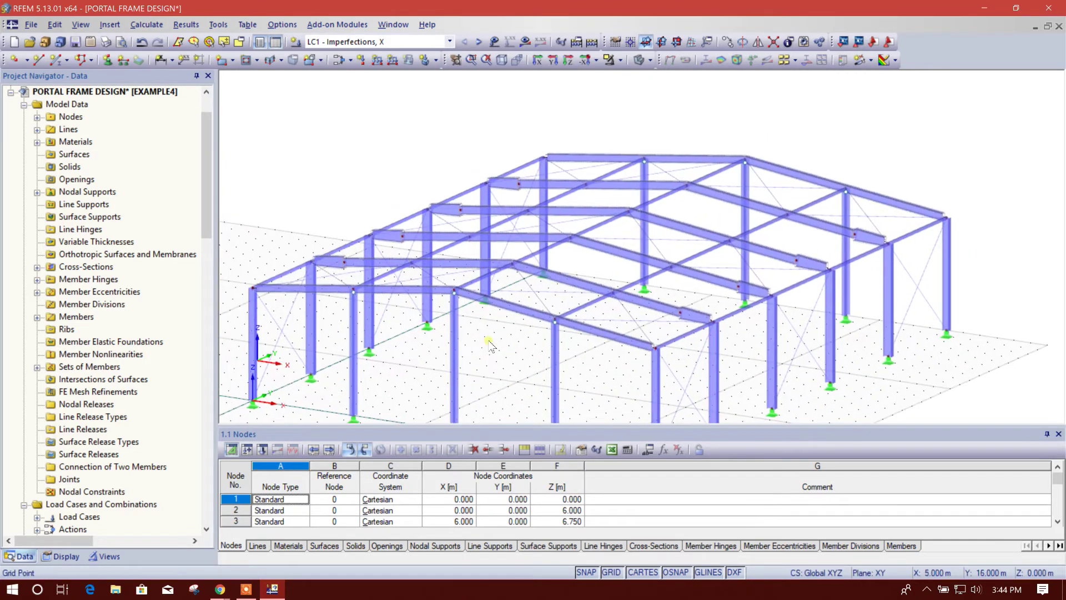
middle_drag(490, 345, 476, 356)
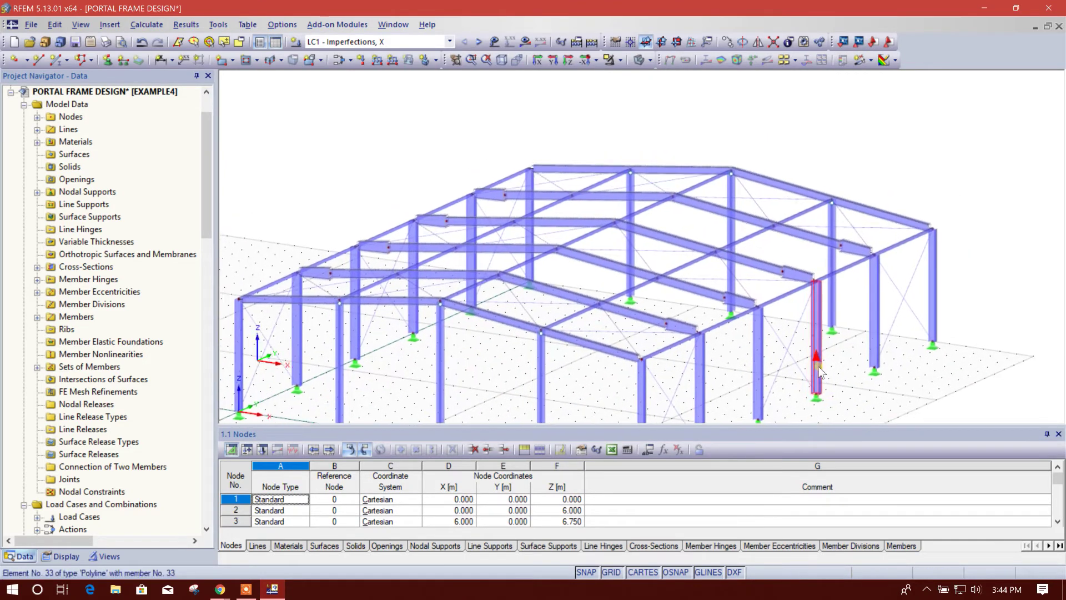
click(325, 279)
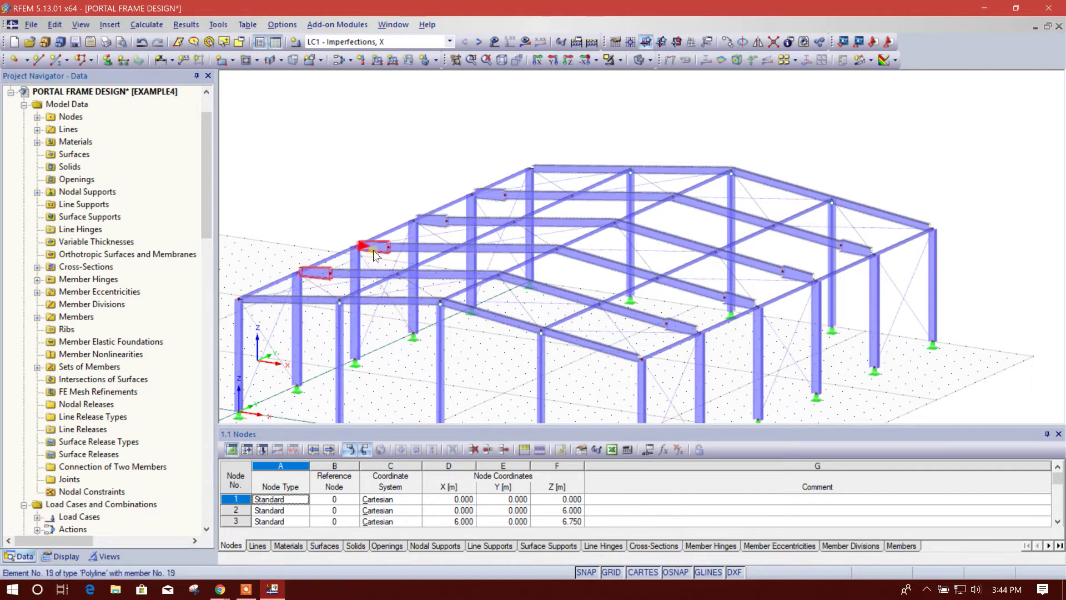
click(373, 249)
scroll(514, 203, up, 2)
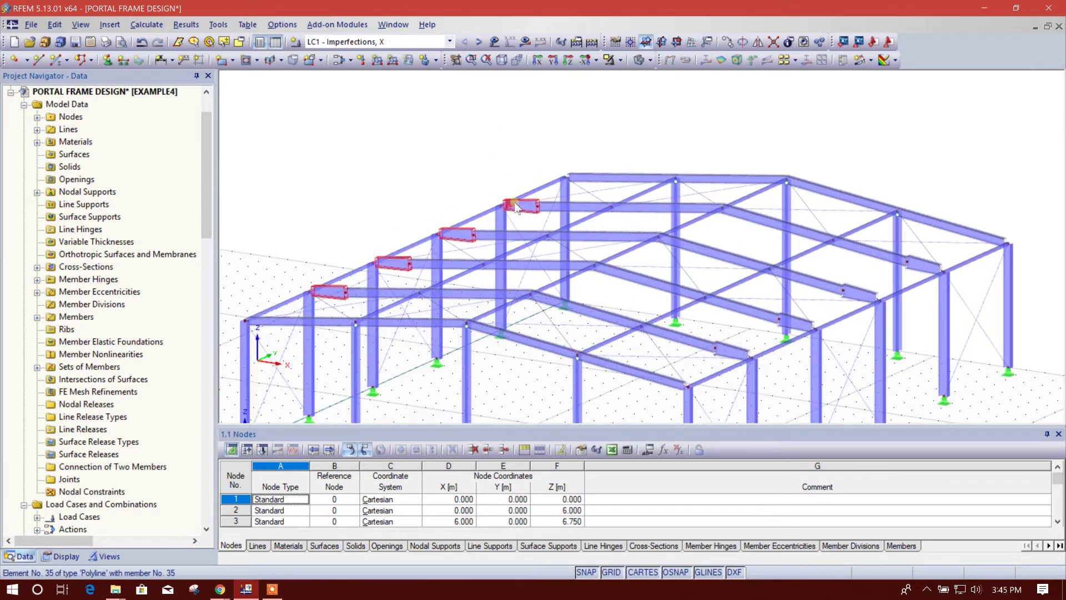
right_click(517, 202)
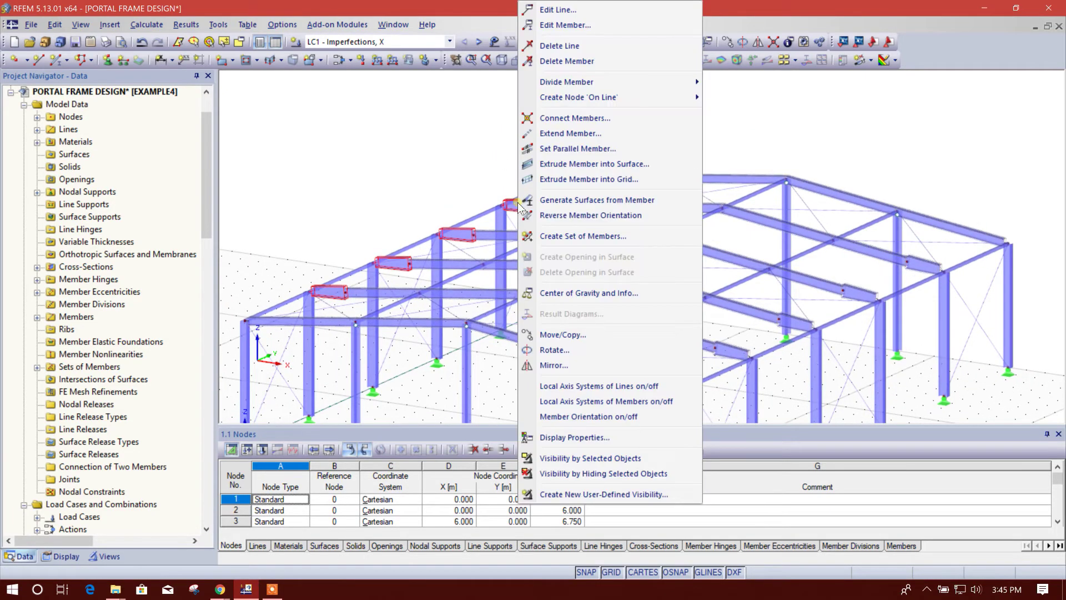
Give members 11, 19, 27, 35 start section 3 IS 600/300/8/10/0 and end section 2 IS 400/300/8/10/0.
click(570, 25)
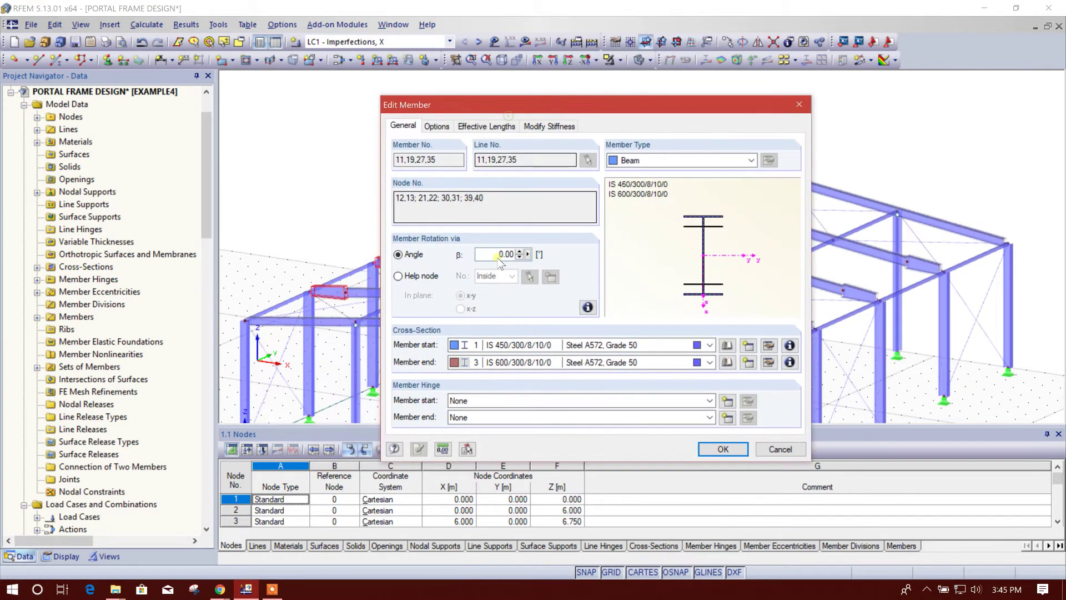
click(642, 346)
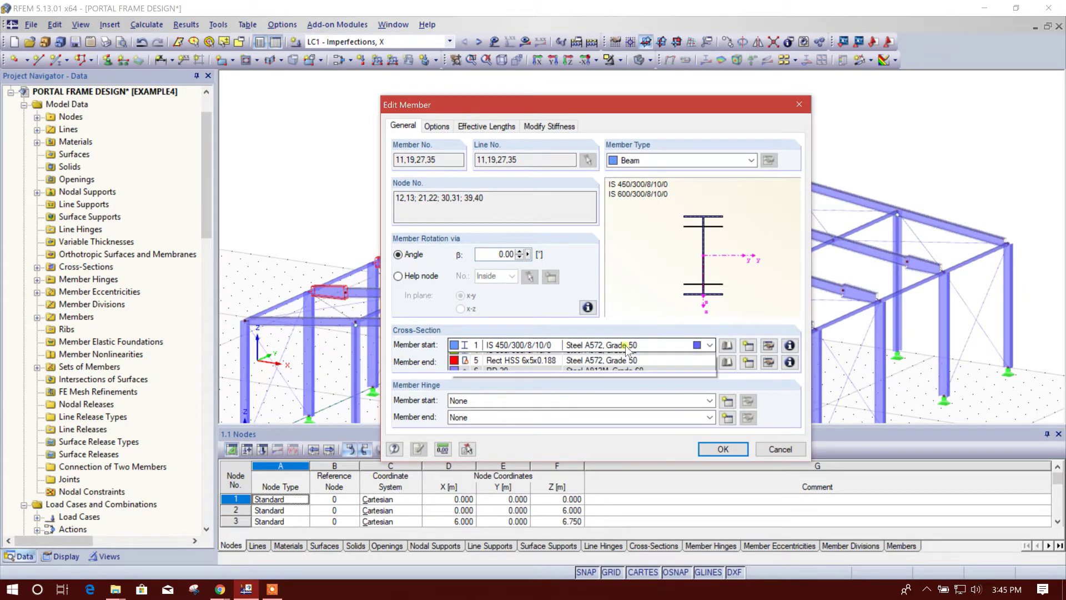
click(564, 378)
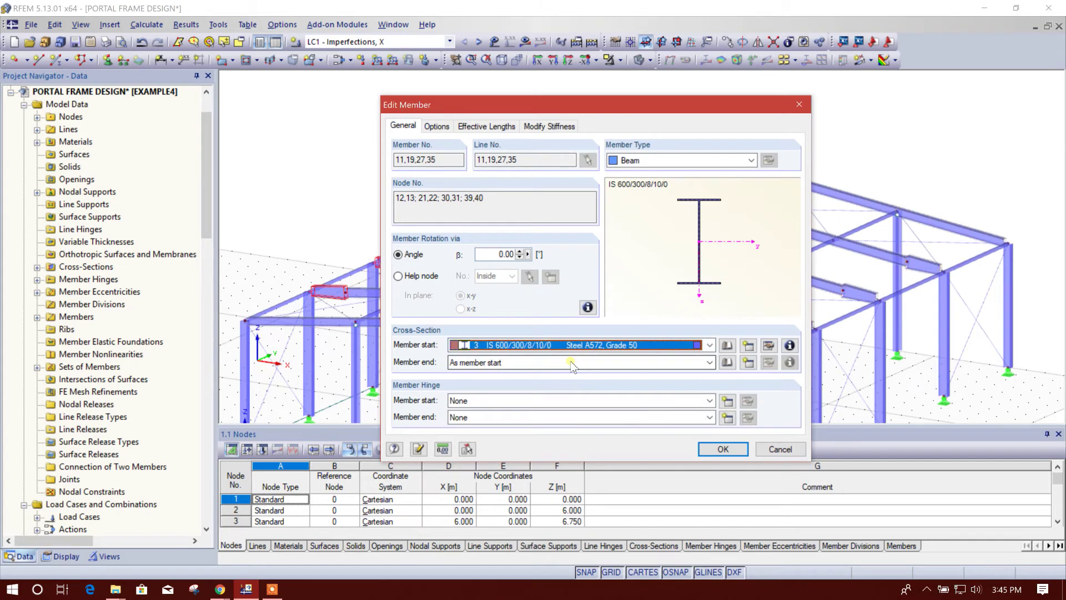
click(556, 362)
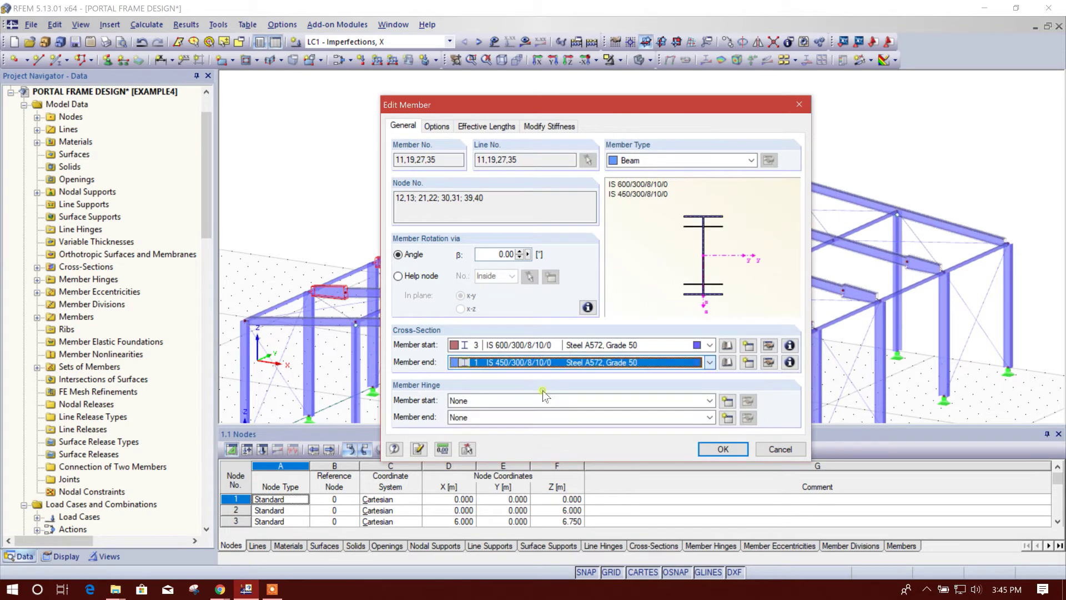
click(521, 363)
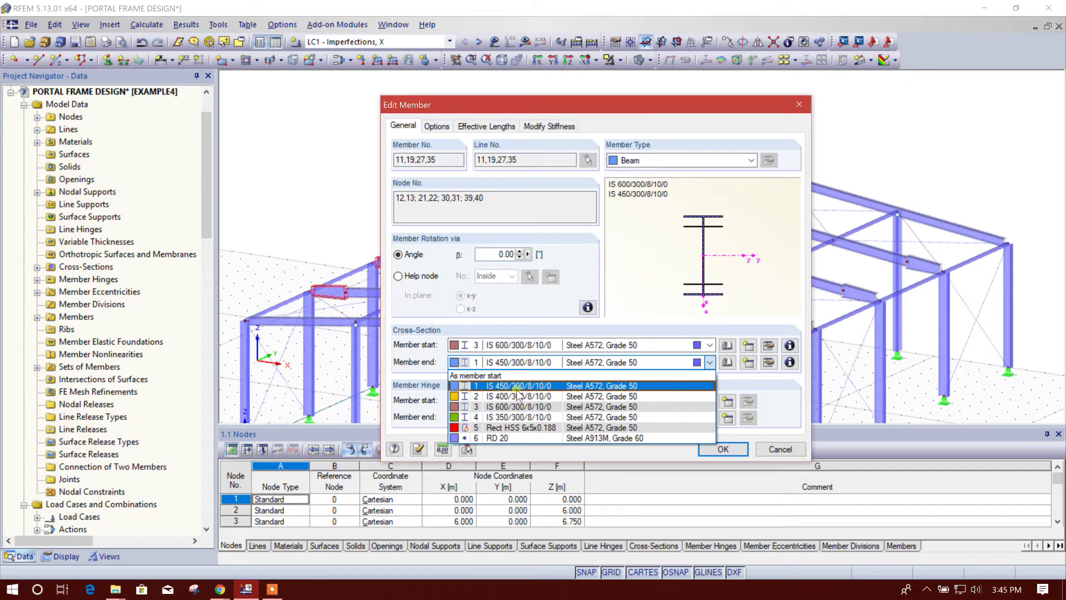
click(588, 395)
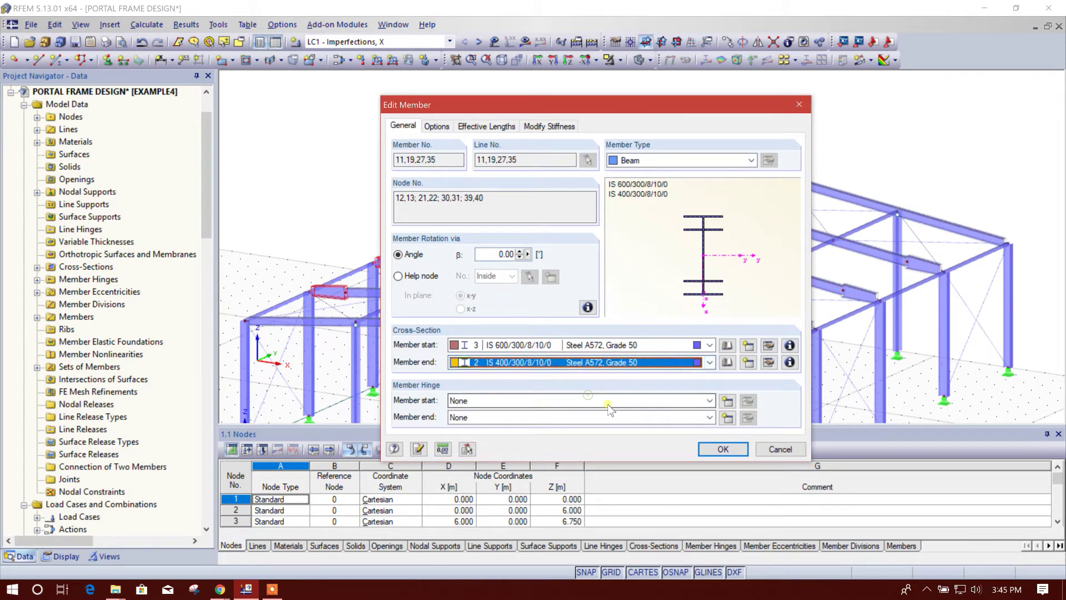
click(712, 450)
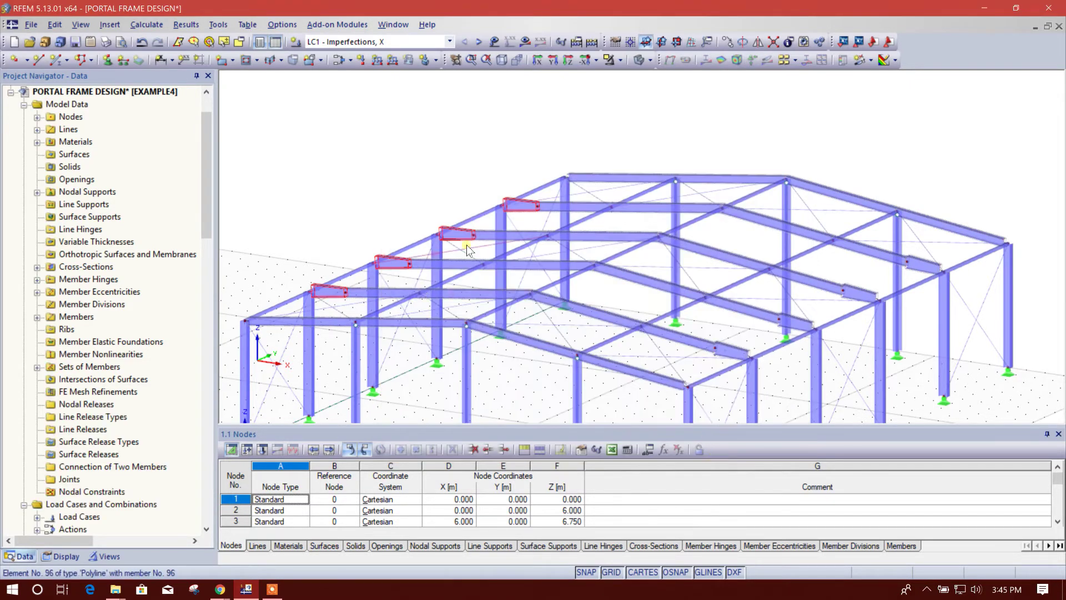
Select haunch members 16, 24, 32 and 40 on the opposite eave.
middle_drag(736, 360, 607, 305)
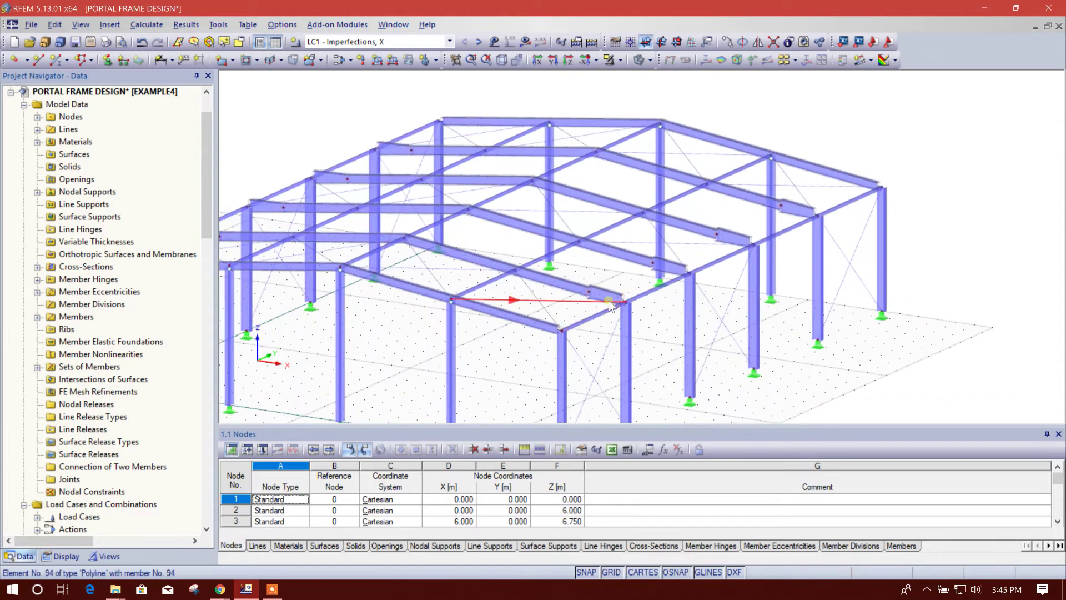
click(604, 293)
ctrl+click(669, 266)
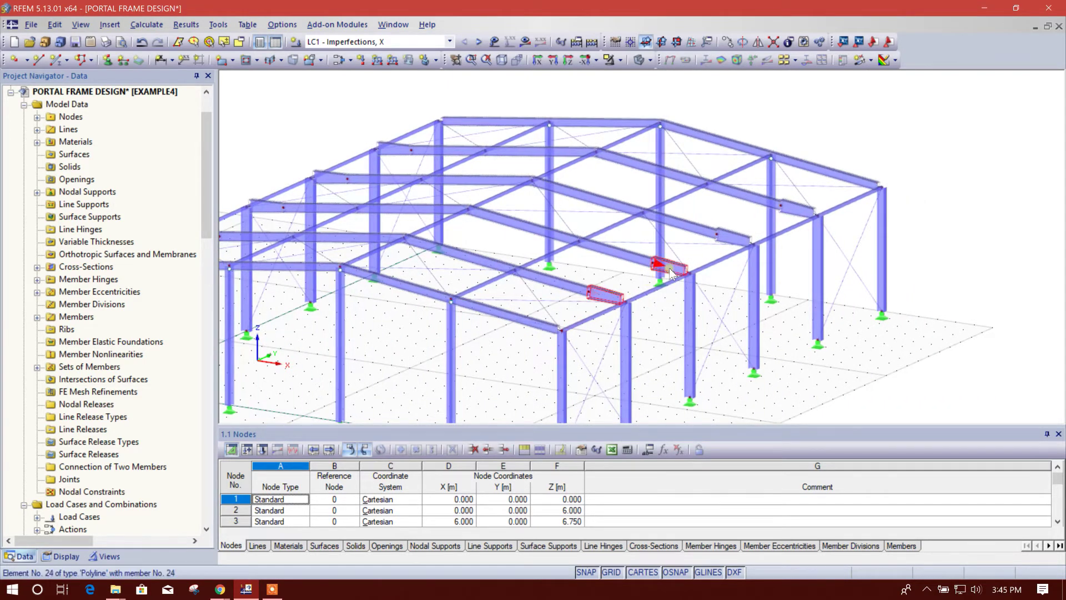
ctrl+click(734, 237)
ctrl+click(788, 210)
right_click(795, 215)
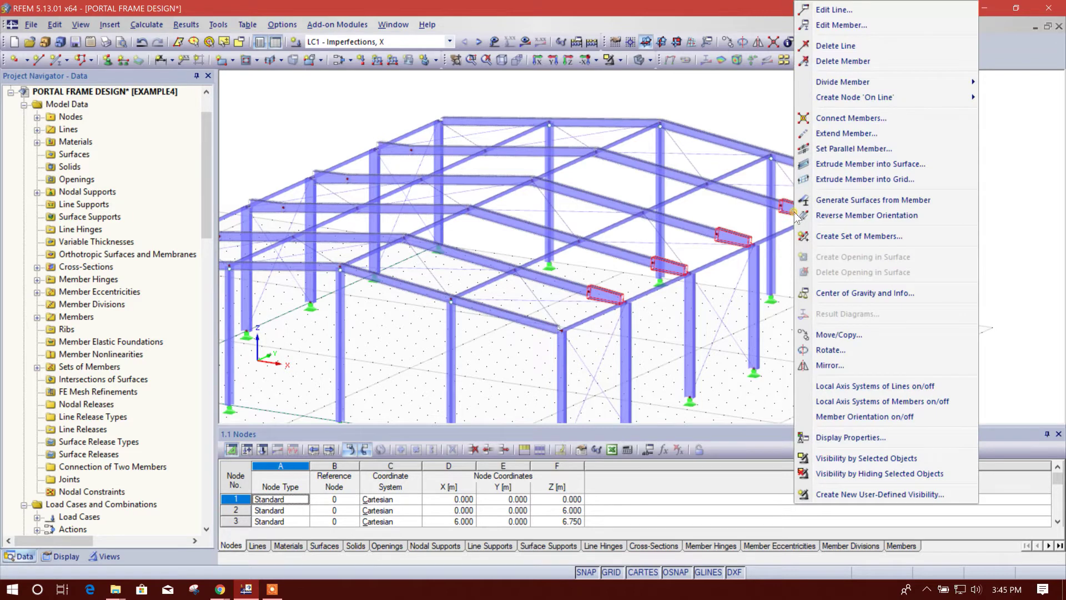
Taper them from IS 400/300/8/10/0 at the start to IS 600/300/8/10/0 at the end.
click(858, 25)
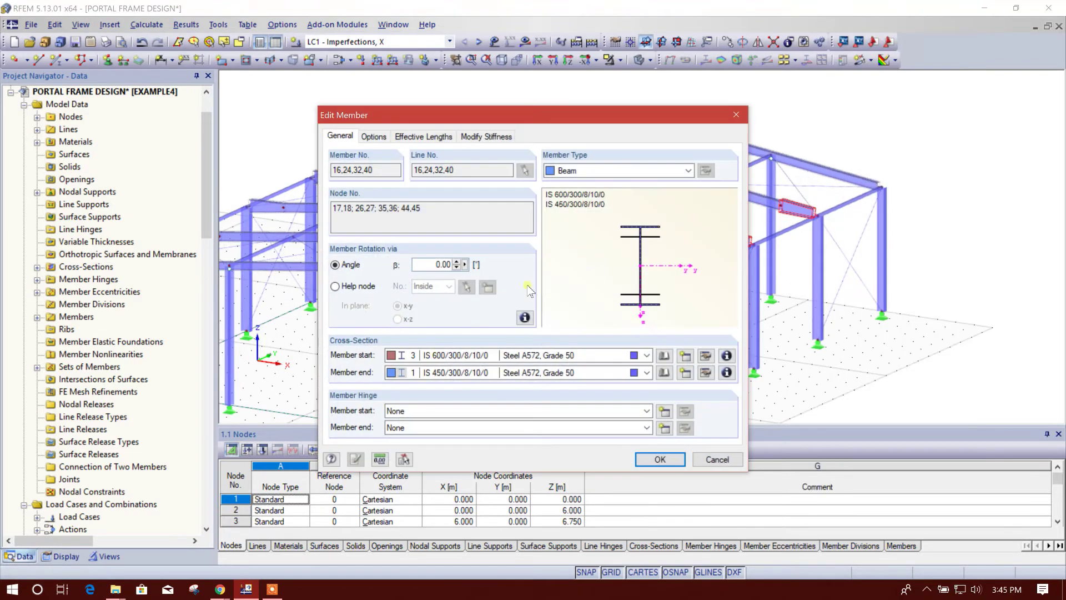
click(531, 372)
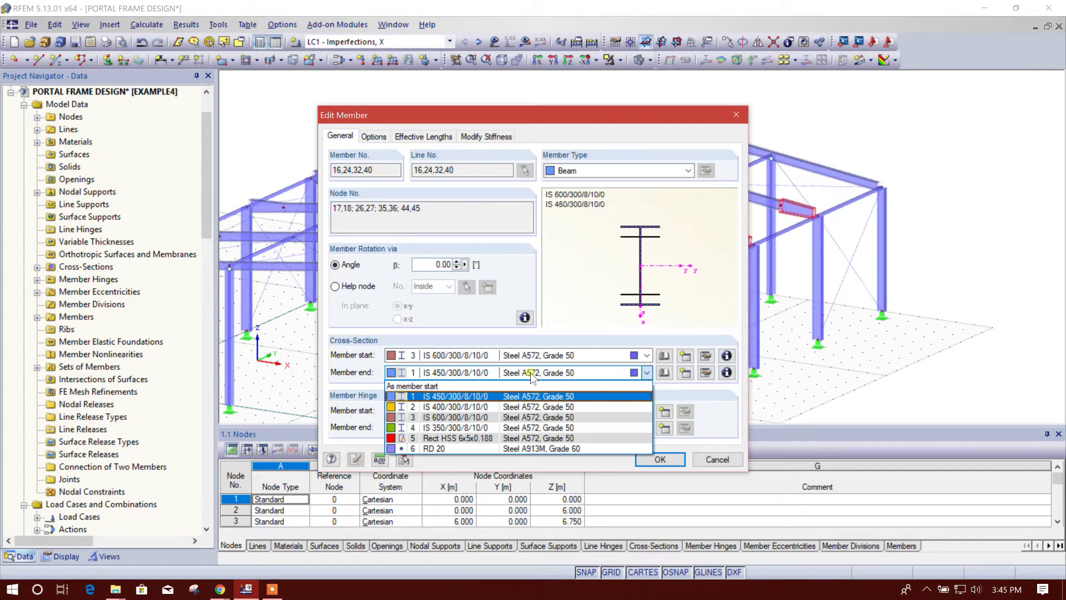
click(472, 422)
click(481, 355)
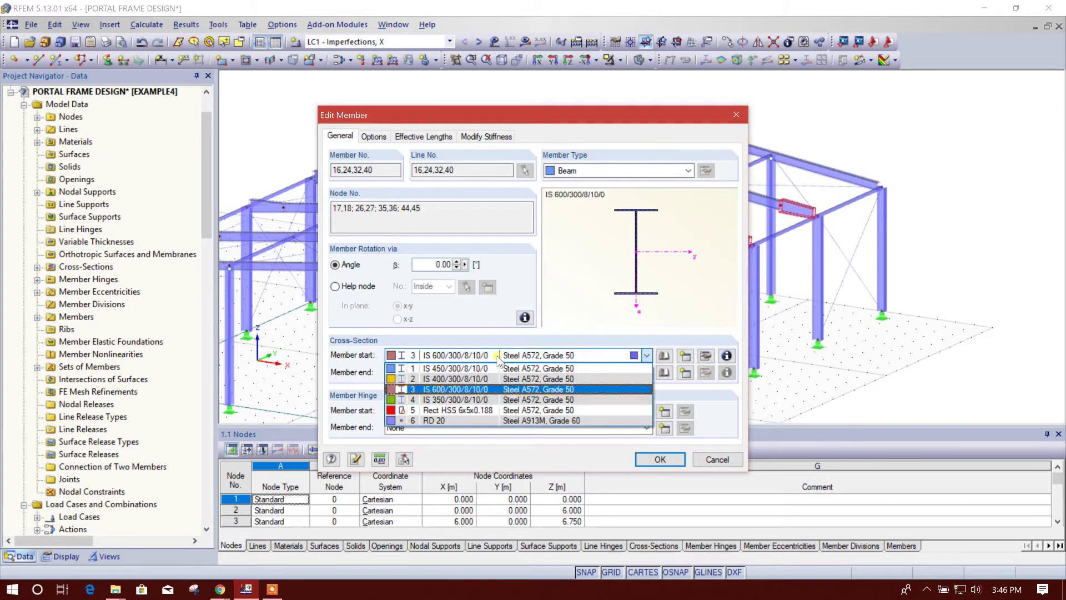
click(466, 380)
click(476, 373)
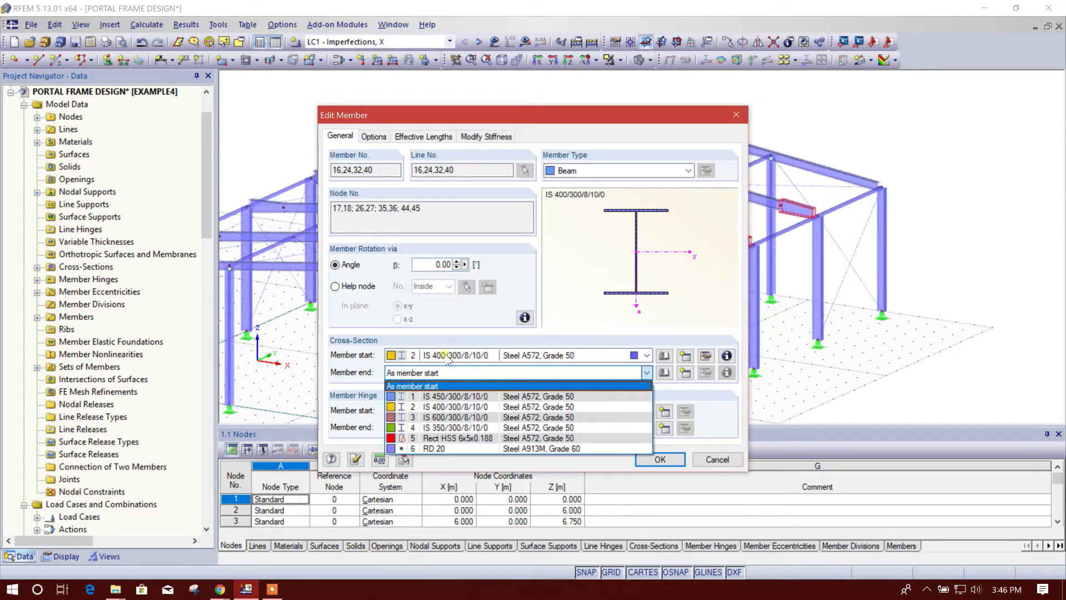
click(476, 417)
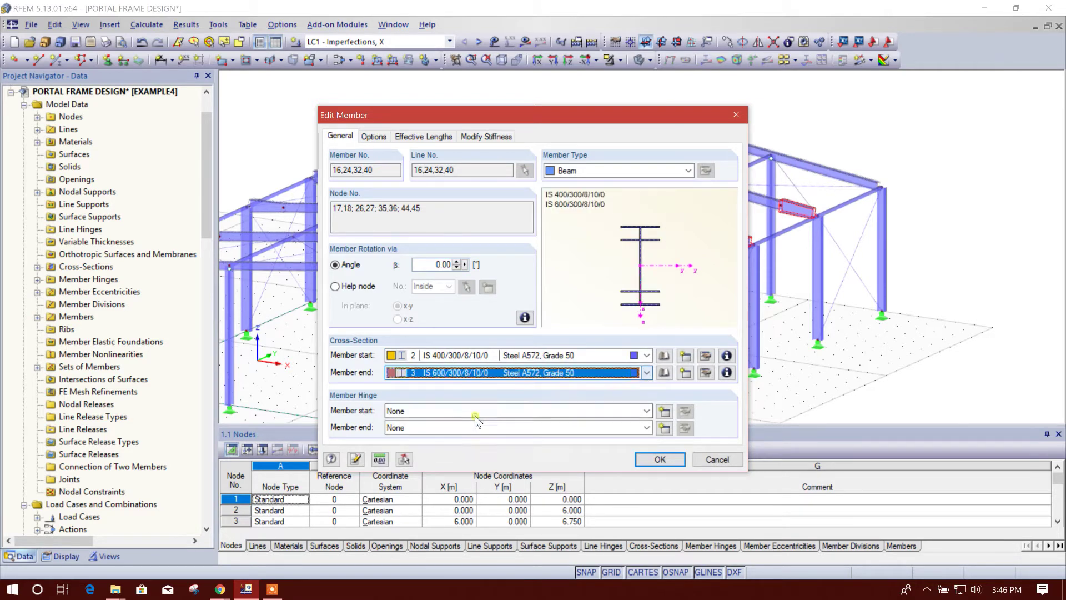
click(656, 458)
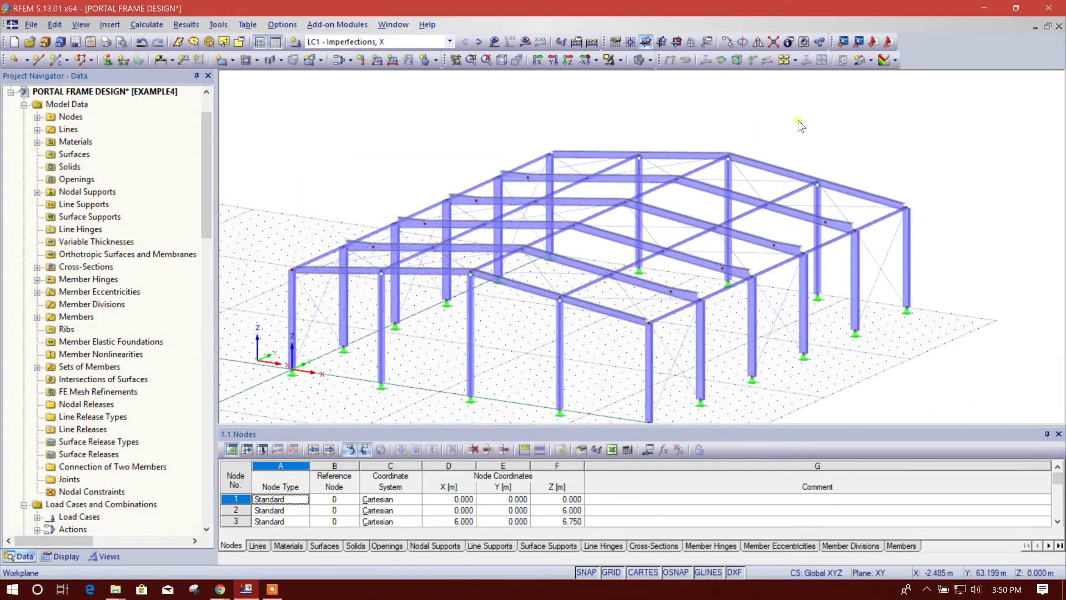
click(296, 42)
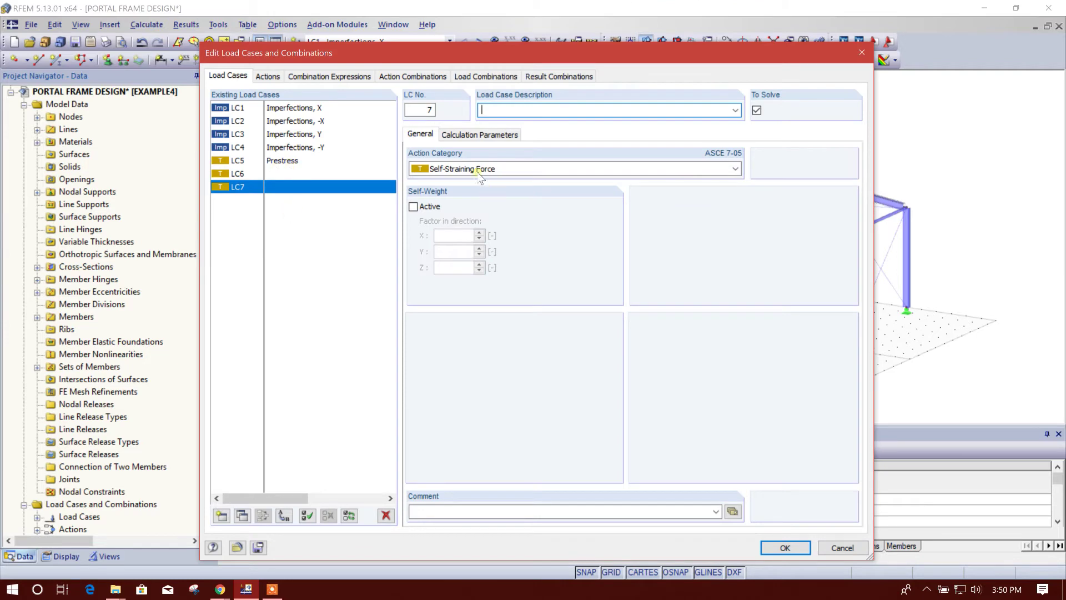
Delete load cases LC7 and LC6.
click(386, 514)
click(511, 327)
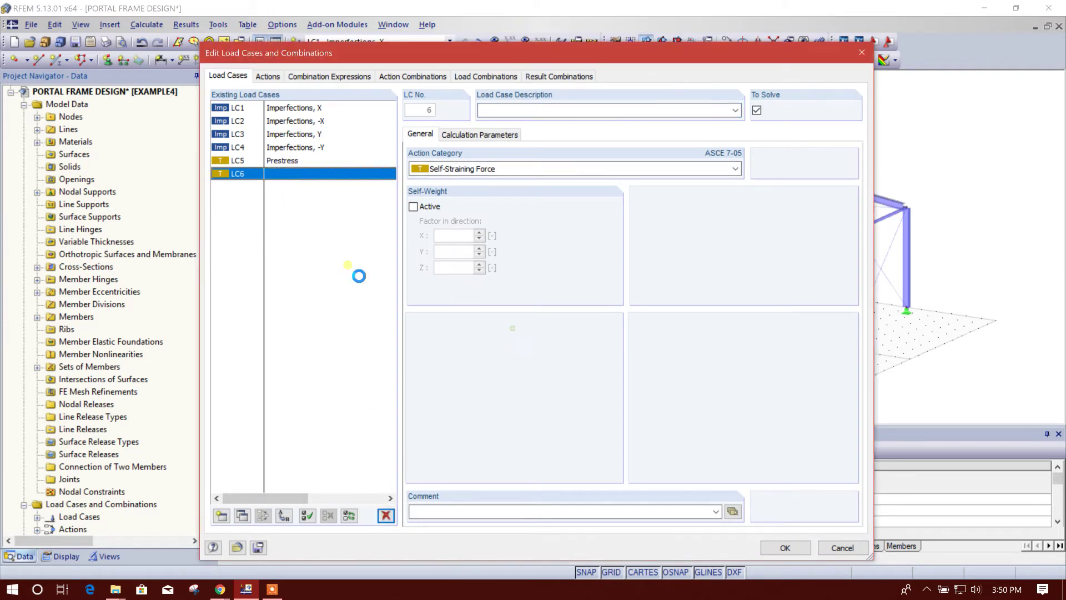
click(386, 514)
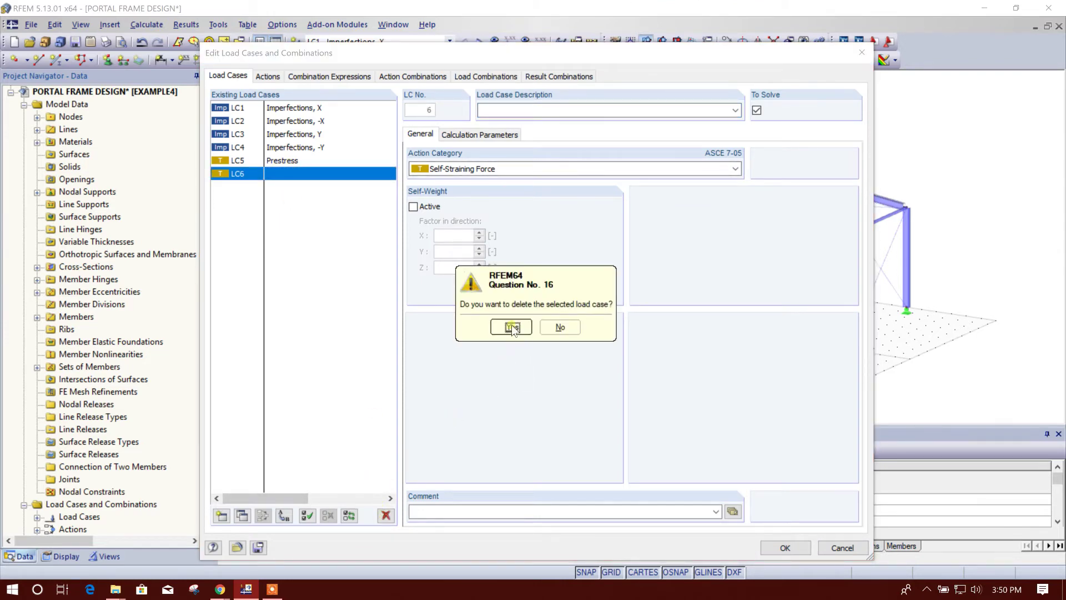
click(511, 327)
Select load case LC5 and keep its action category as Self-Straining Force.
click(239, 147)
click(244, 109)
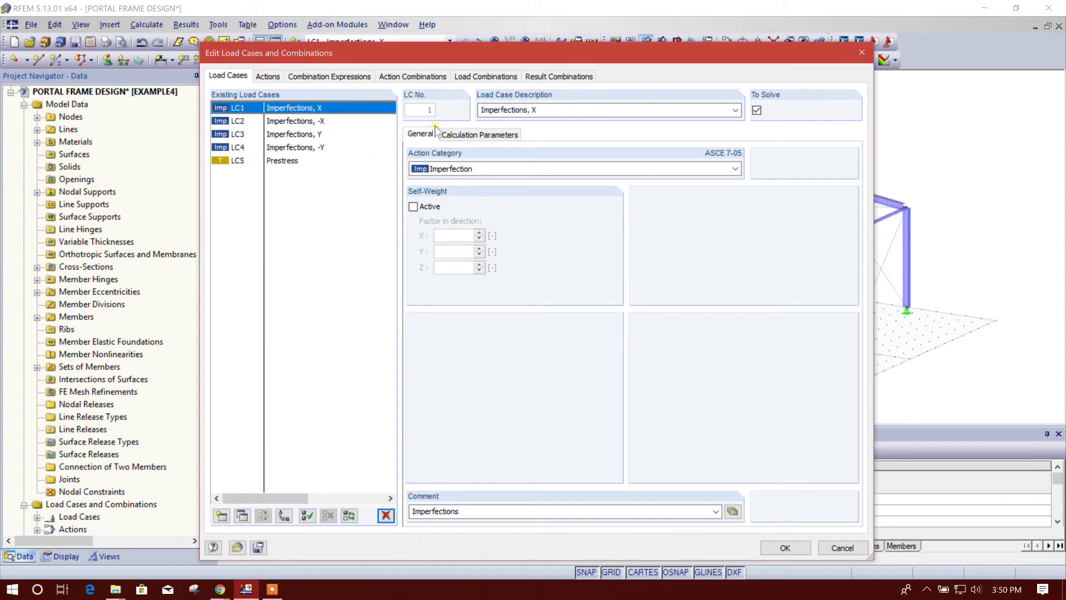
click(497, 110)
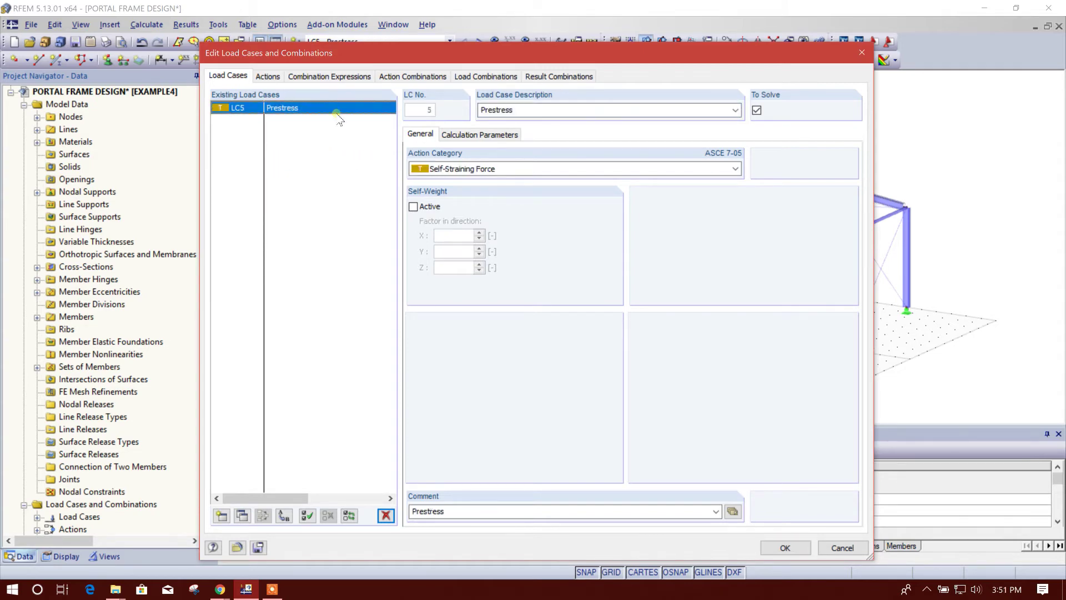
click(338, 109)
click(518, 166)
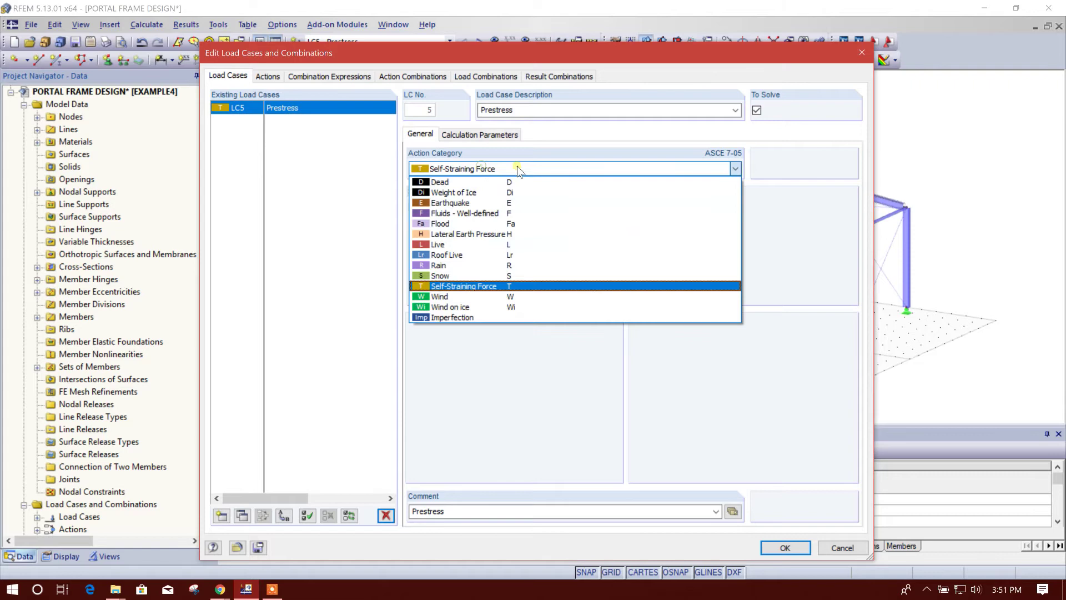
click(518, 165)
Rename LC5's description to PRESTRESS and add a new load case LC6.
click(499, 110)
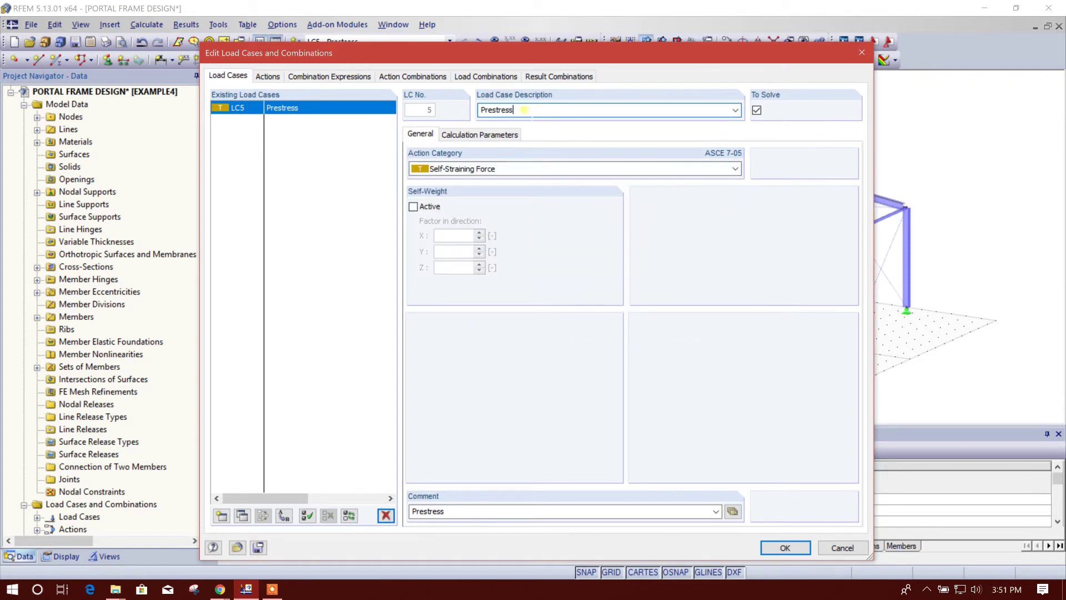
text(DL)
click(522, 173)
click(522, 174)
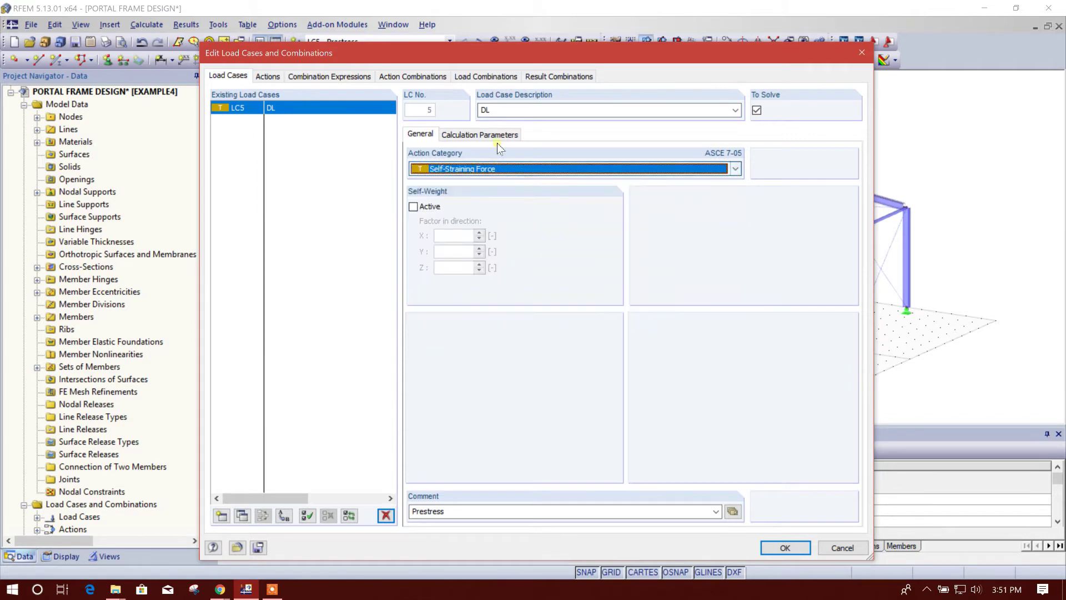
click(503, 111)
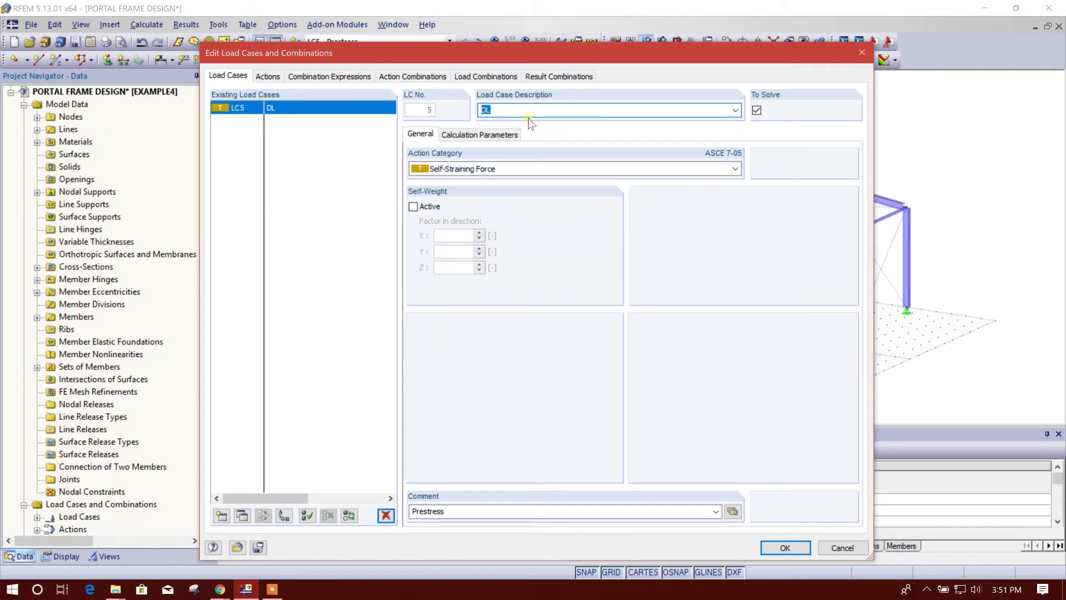
text(PRESTRESS)
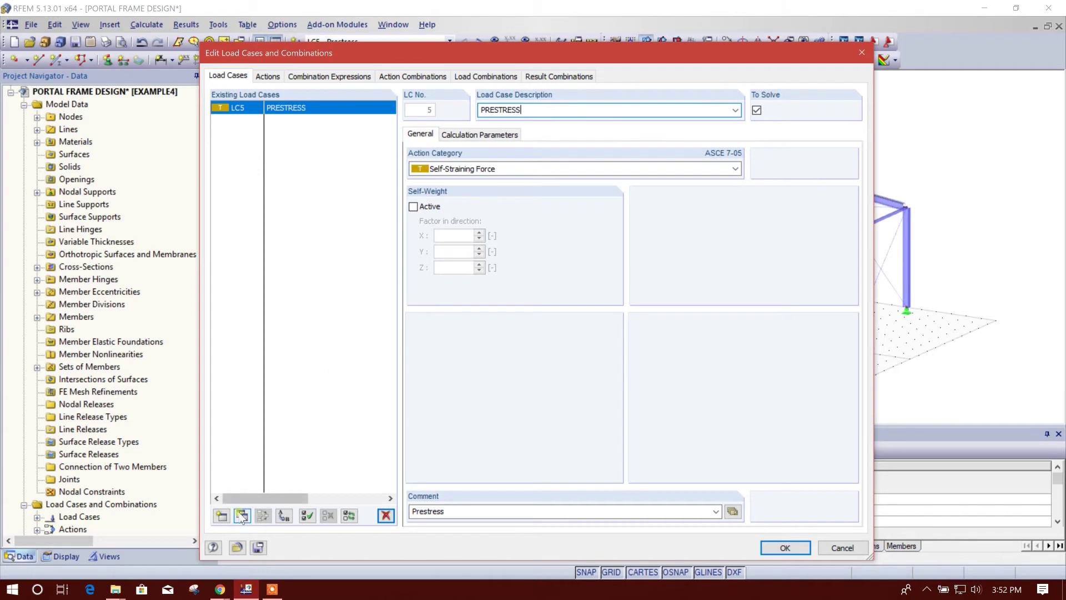
click(221, 515)
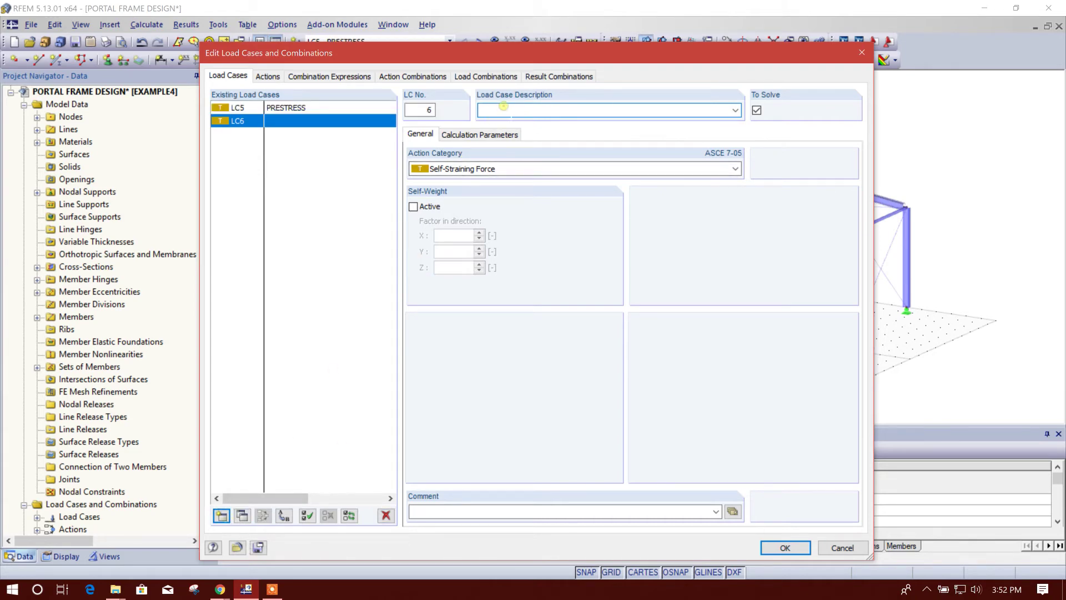
Set LC6 to the Dead action category with self-weight included.
click(504, 167)
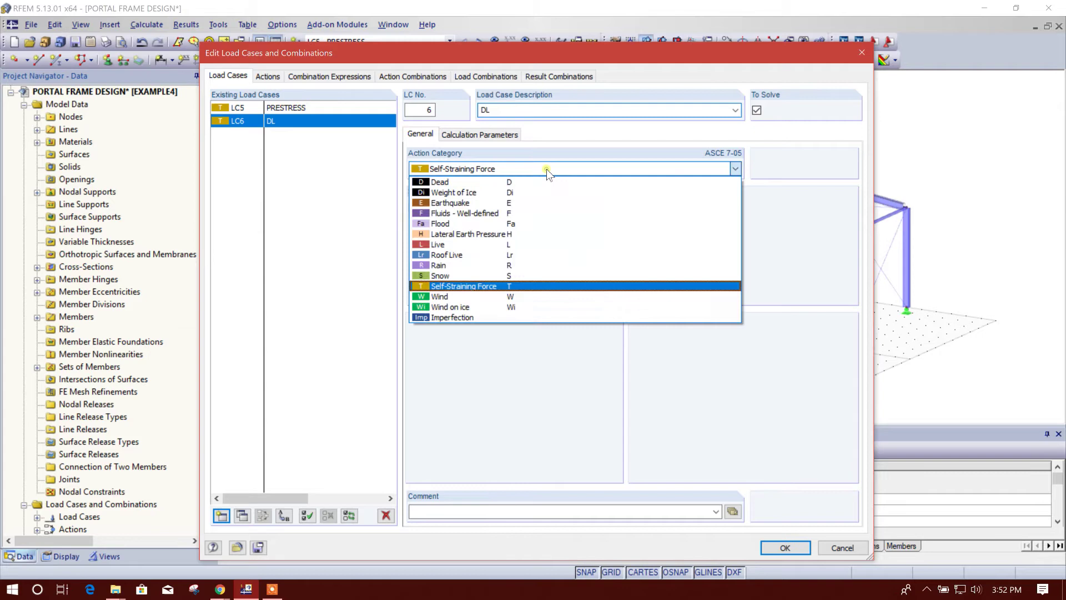
click(533, 178)
click(422, 208)
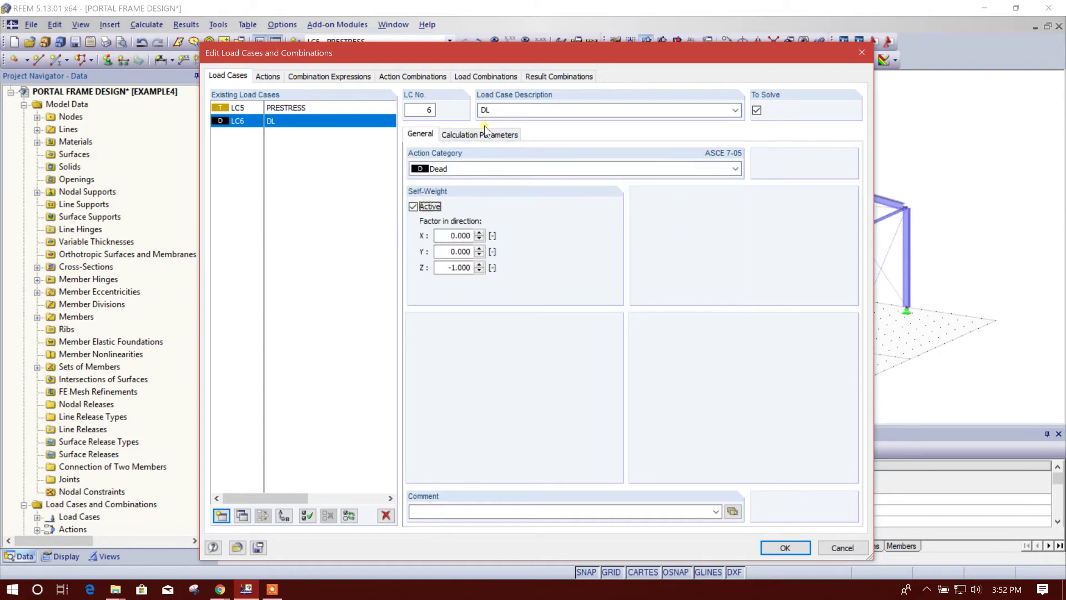
Add load case LC7 and a new load case named W1.
click(221, 516)
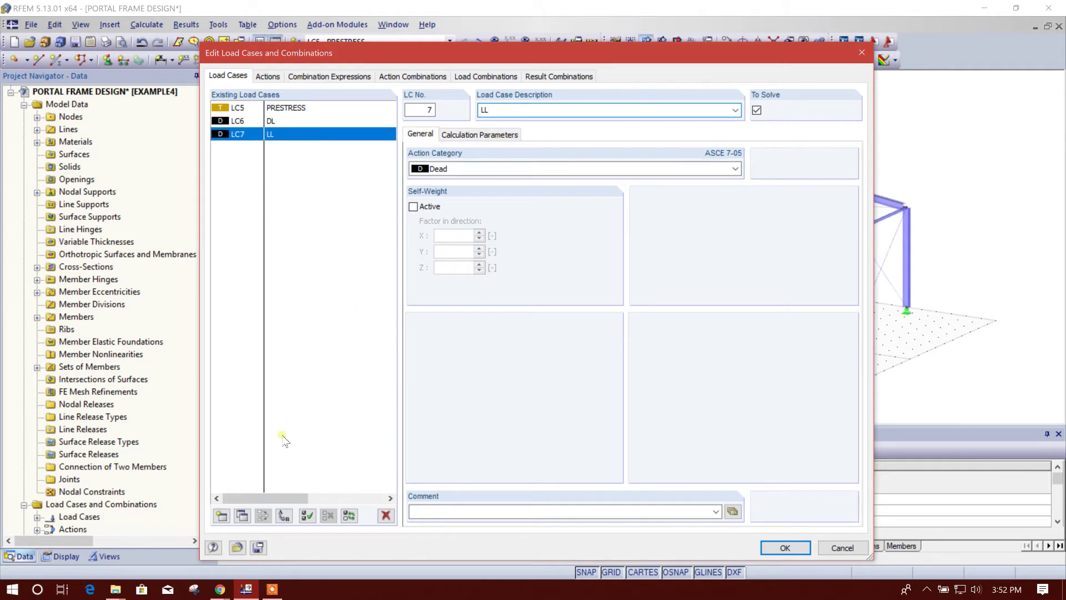
click(221, 517)
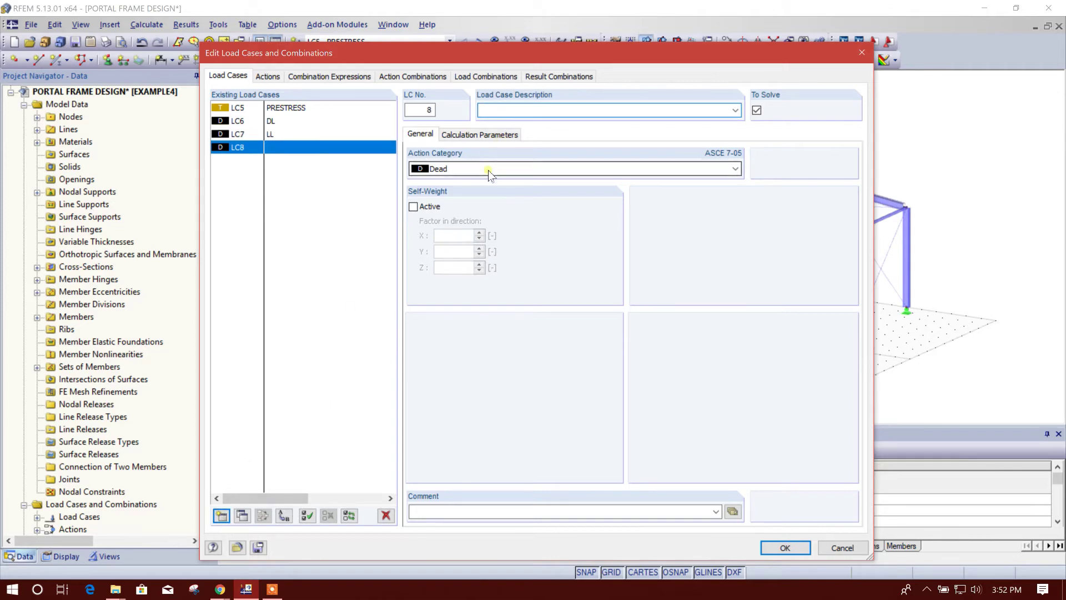
text(W1)
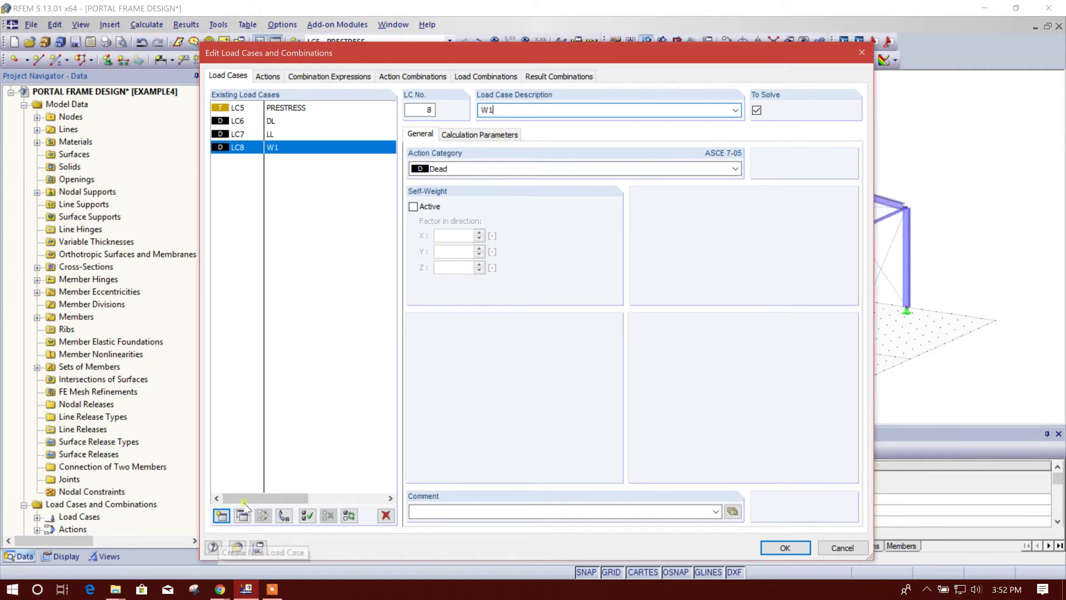
Set LL's action category to Live and W1's to Wind.
click(309, 136)
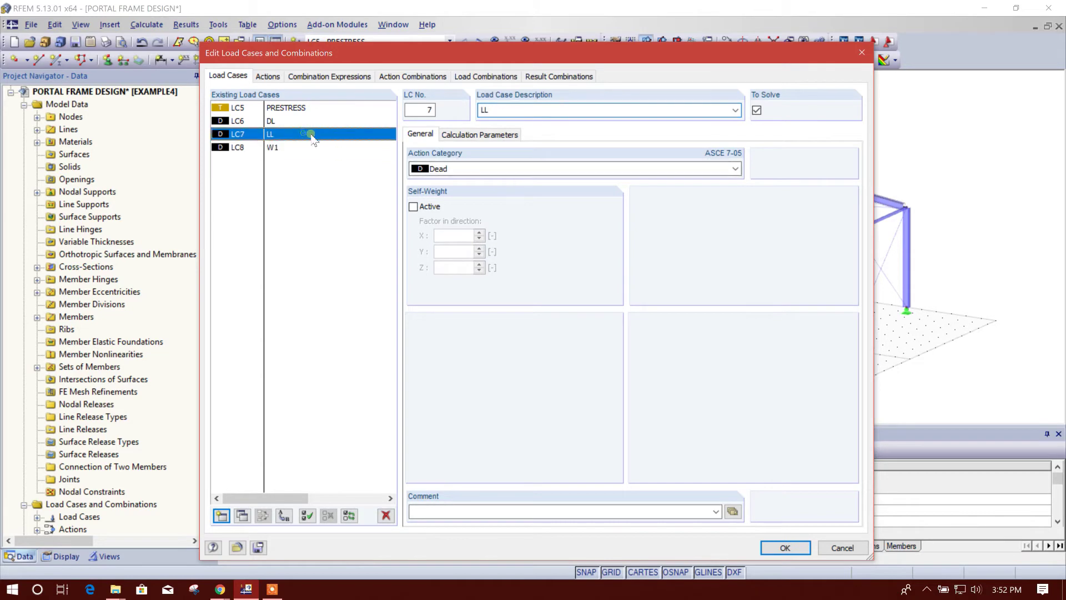
click(483, 169)
click(455, 245)
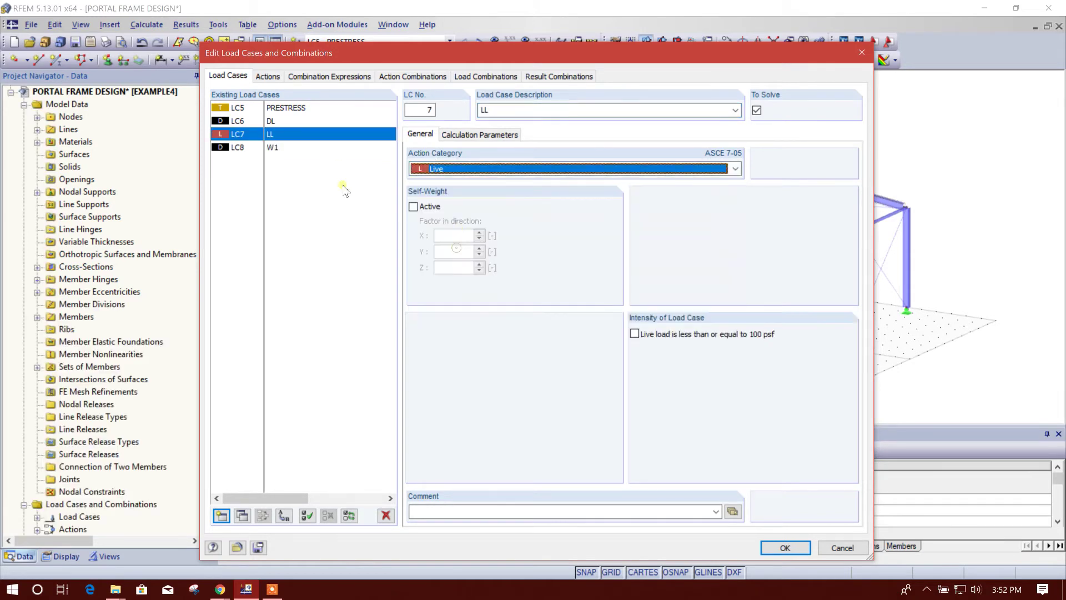
click(238, 147)
click(454, 168)
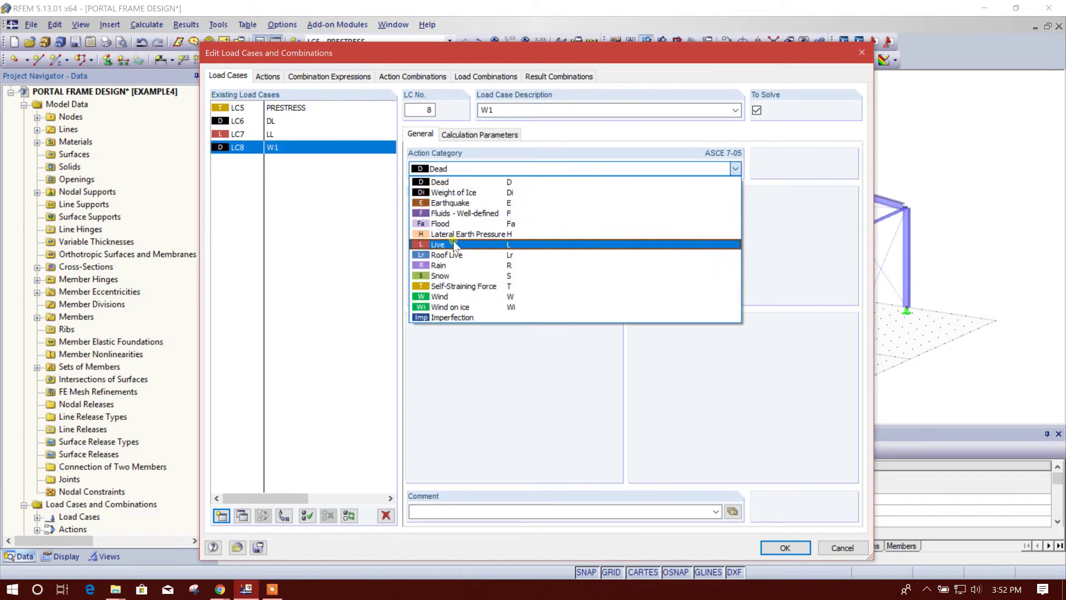
click(444, 296)
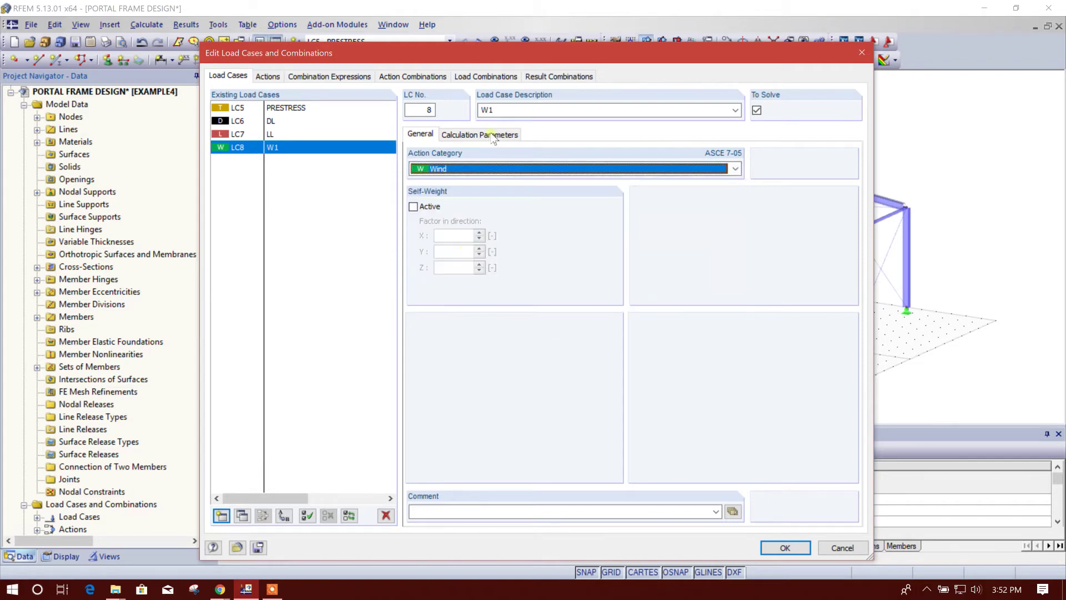
Add further wind load cases W2 through W8.
click(221, 516)
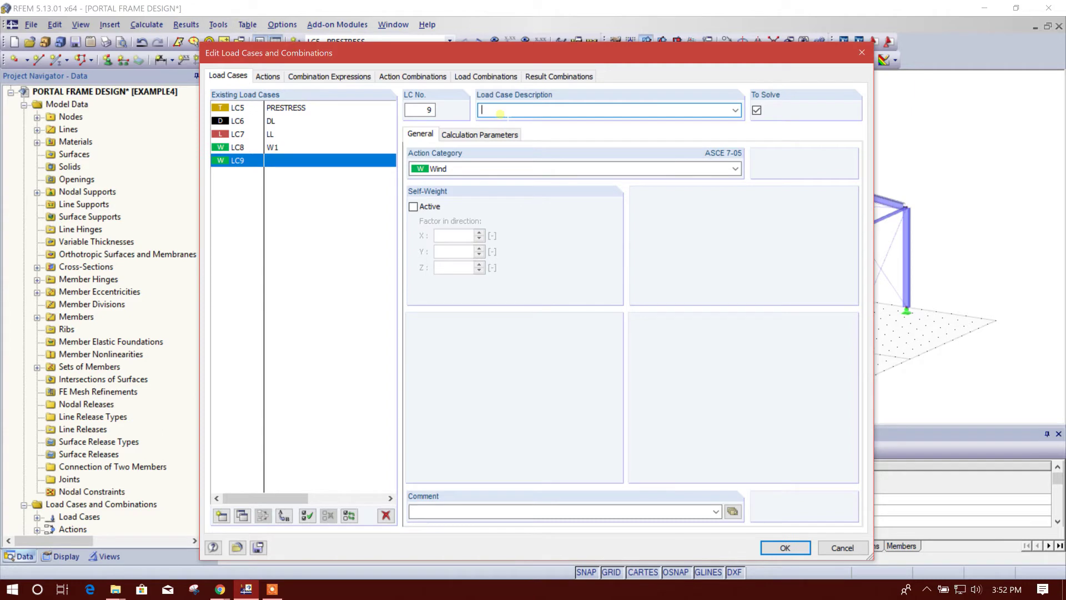
text(W2)
click(222, 515)
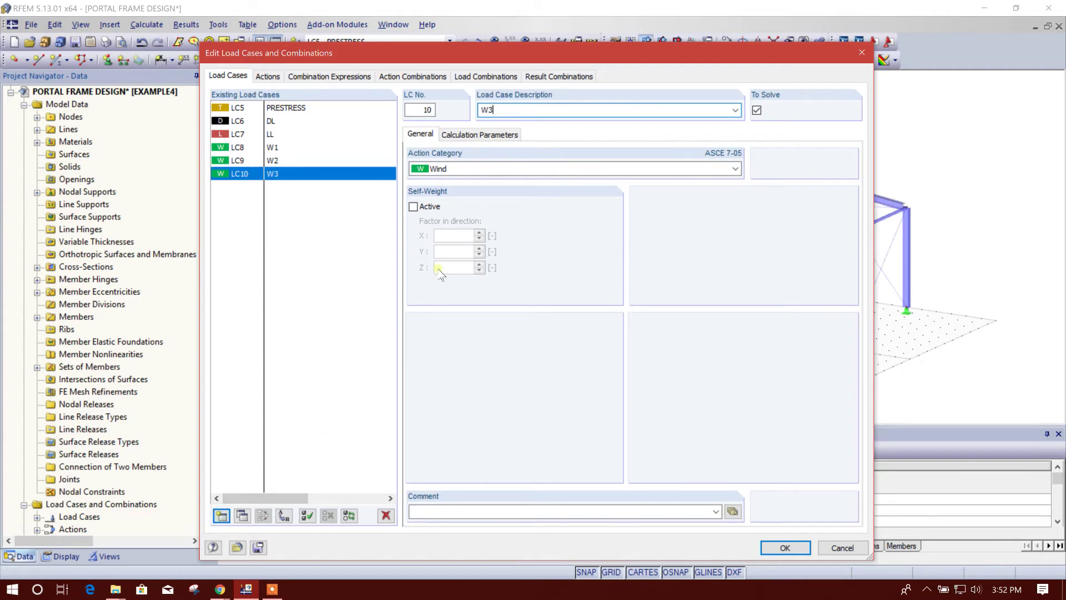
click(221, 515)
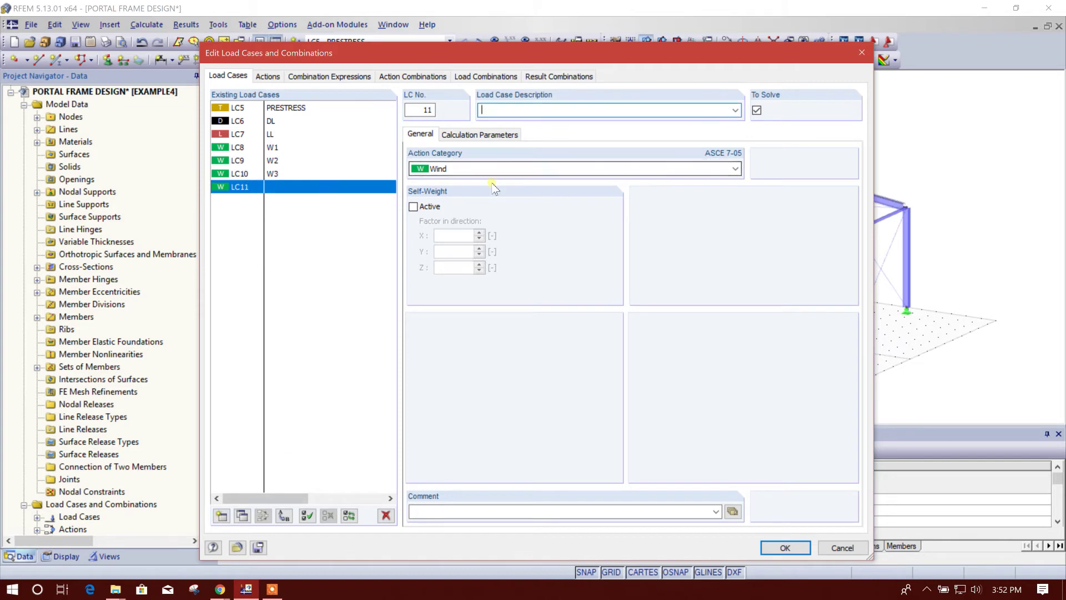
text(W4)
click(222, 516)
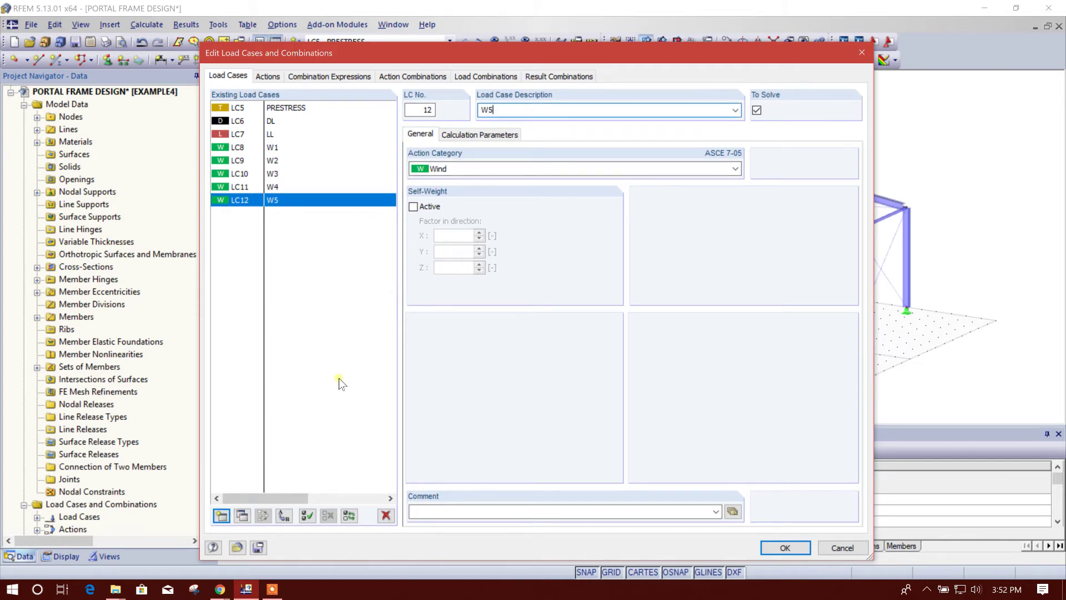
click(222, 515)
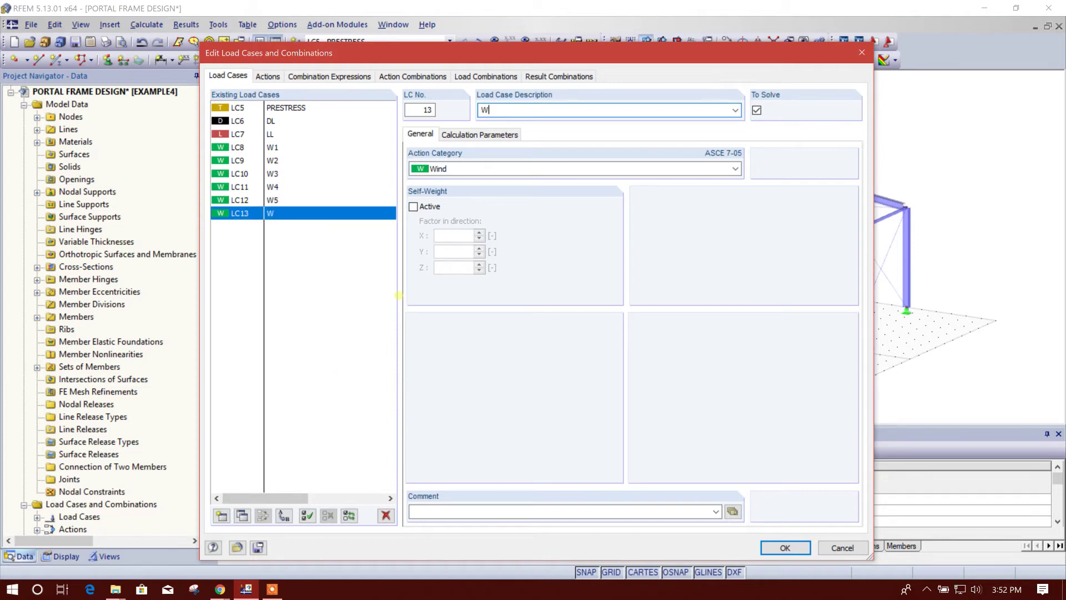
click(221, 515)
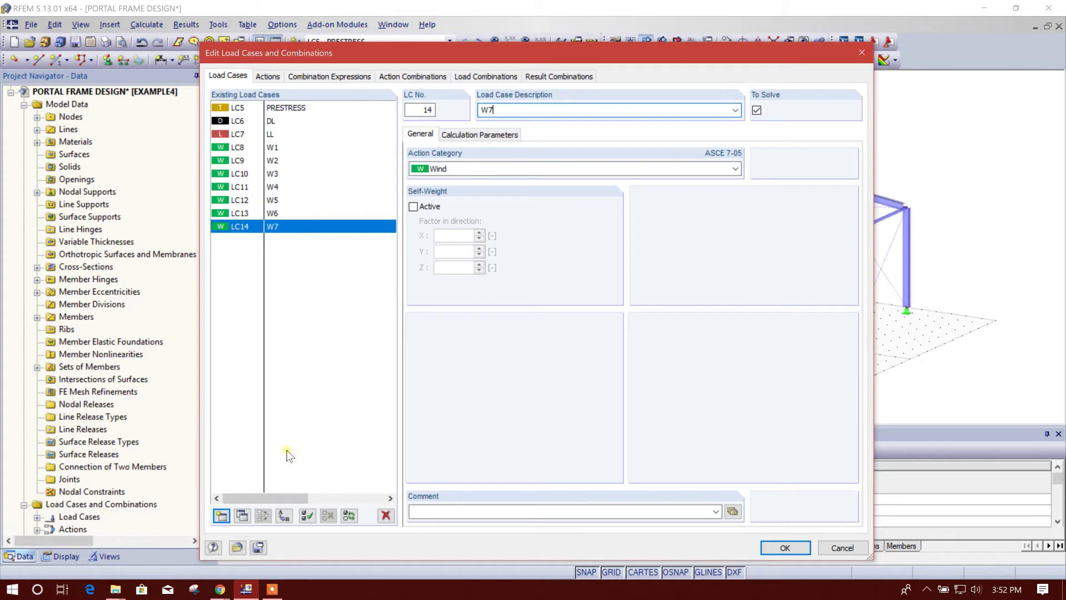
click(222, 515)
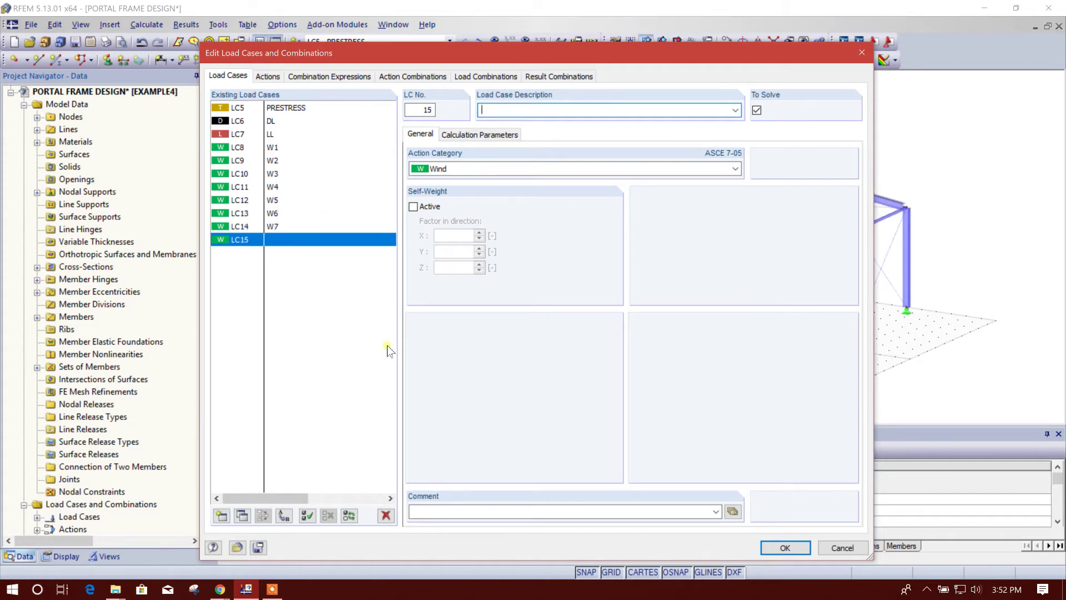
text(W8)
Add wind load cases W9 and W10, then view the actions list A1–A4.
click(221, 515)
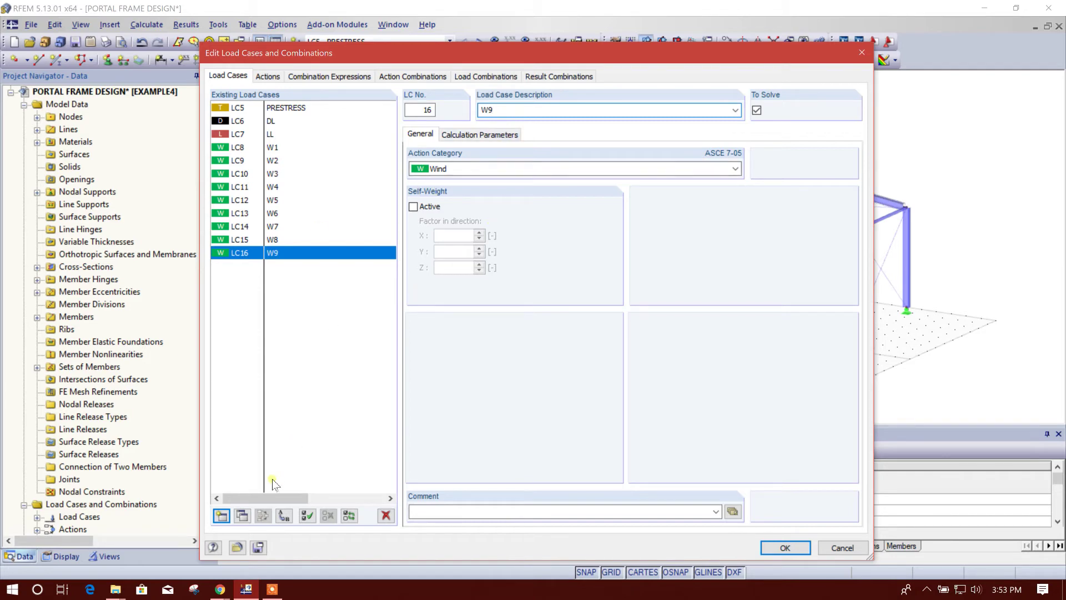
click(221, 515)
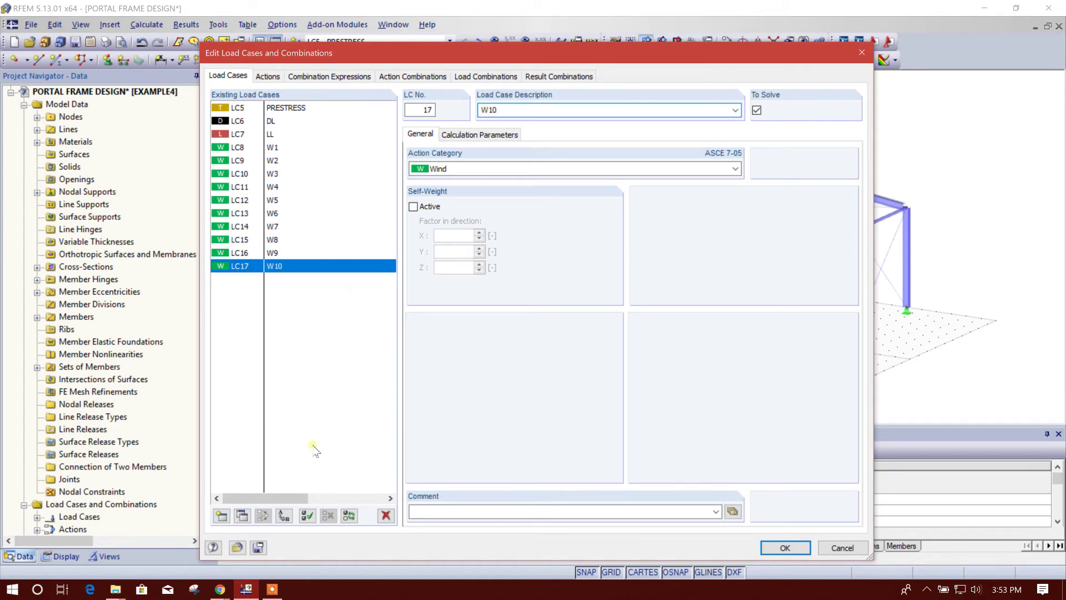
click(277, 78)
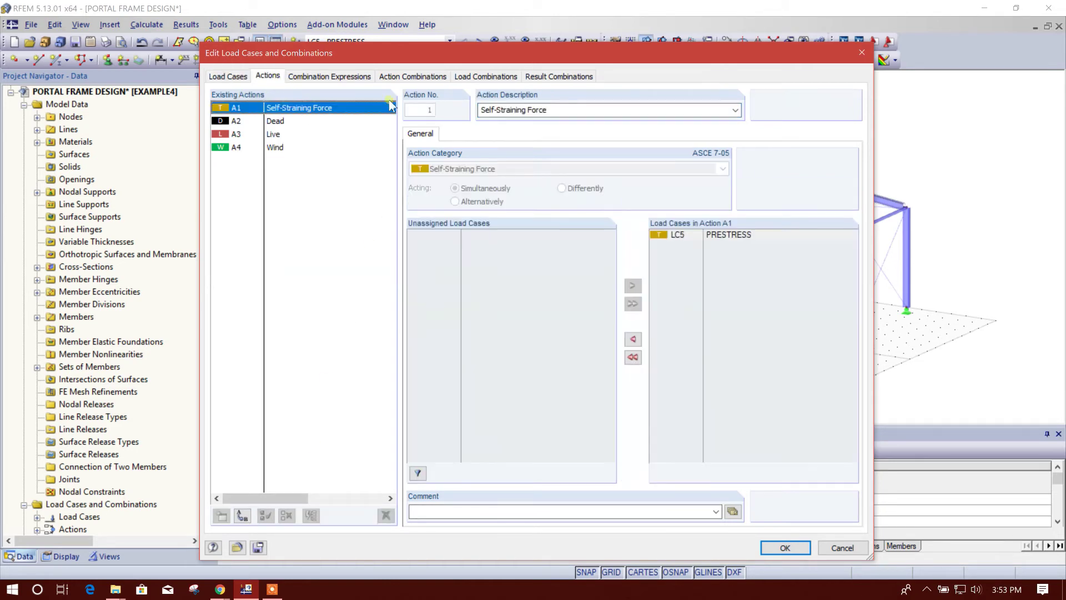
Review the combination expressions, the 36 action combinations and the 68 load combinations.
click(328, 77)
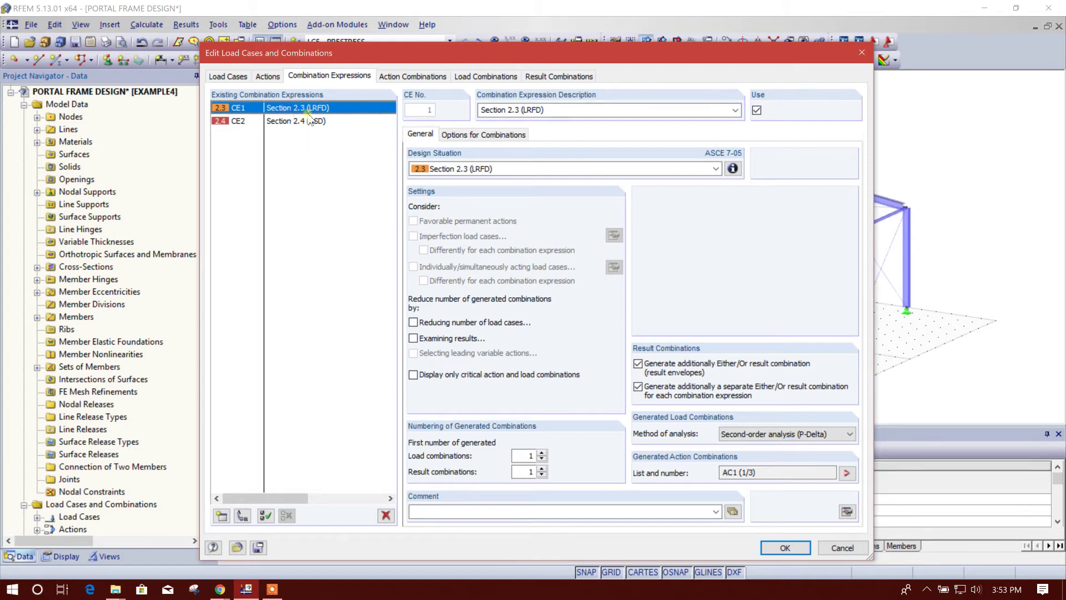
click(429, 79)
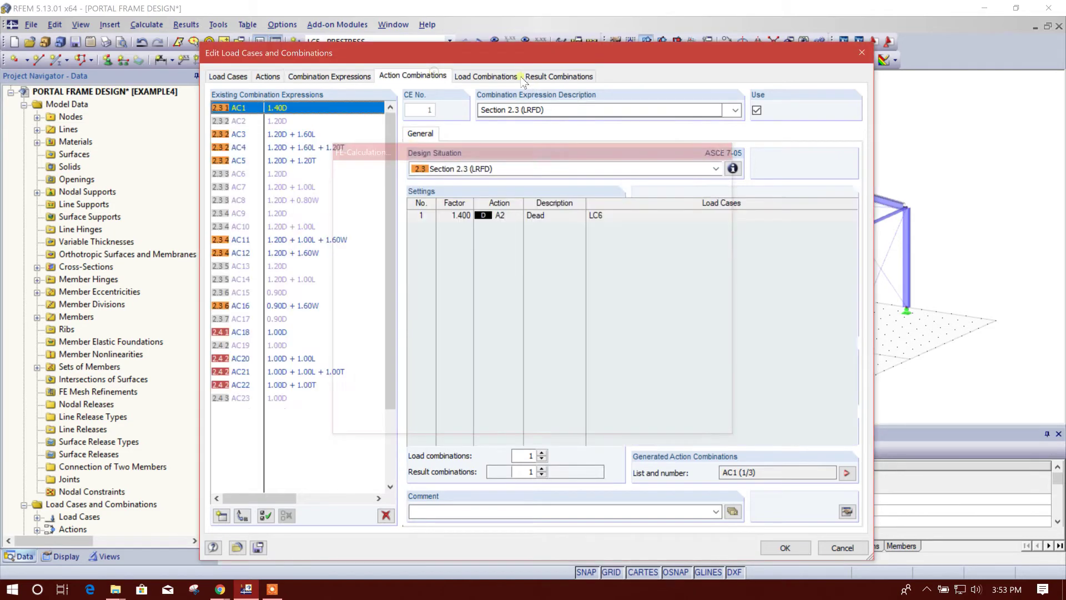
scroll(278, 239, down, 2)
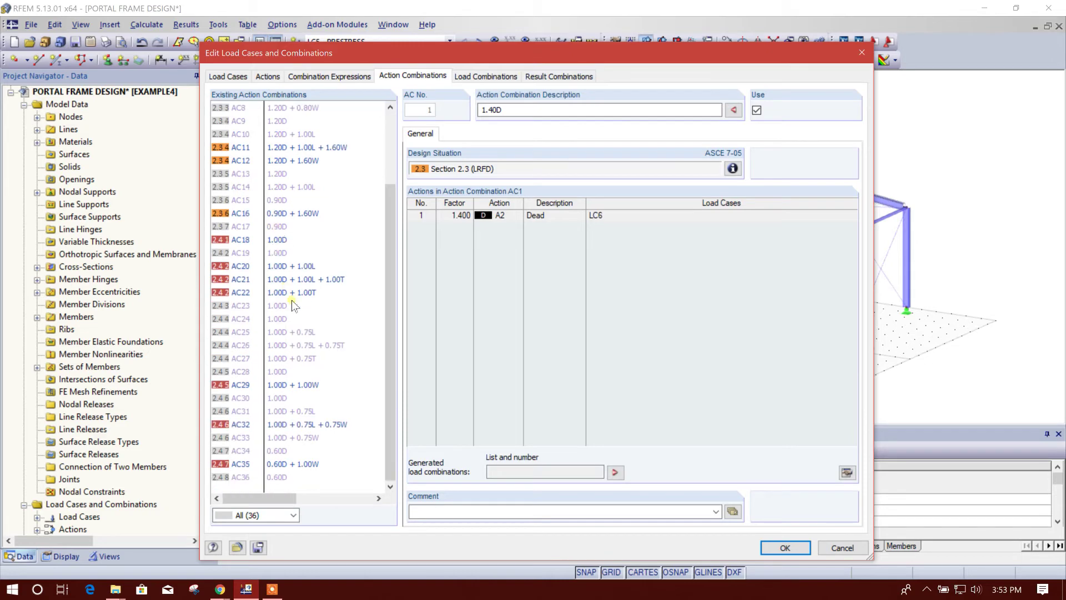
scroll(294, 300, up, 2)
click(506, 81)
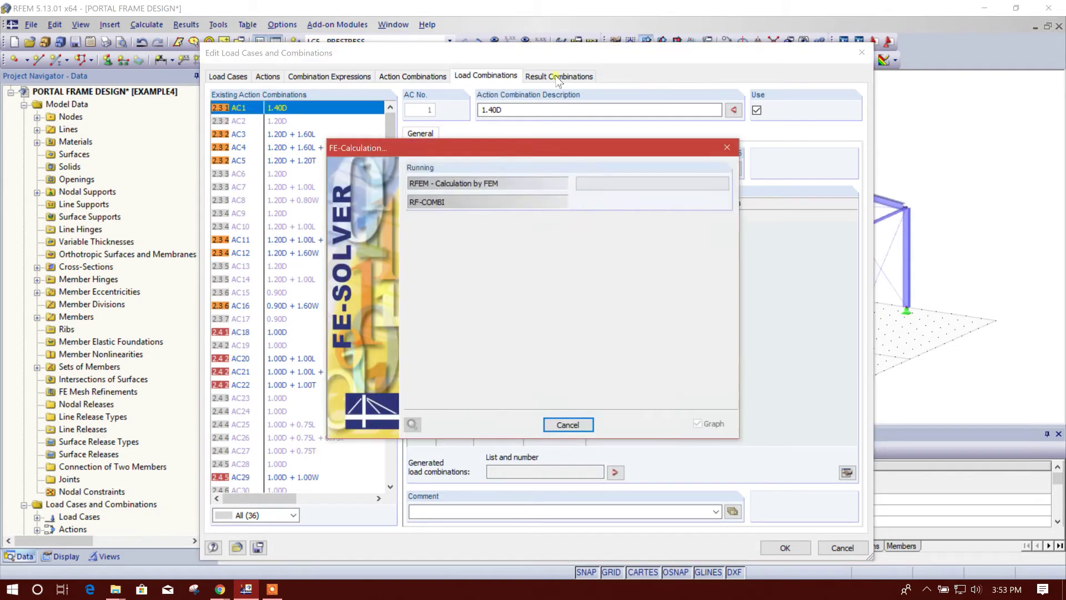
scroll(298, 220, down, 9)
scroll(298, 221, down, 4)
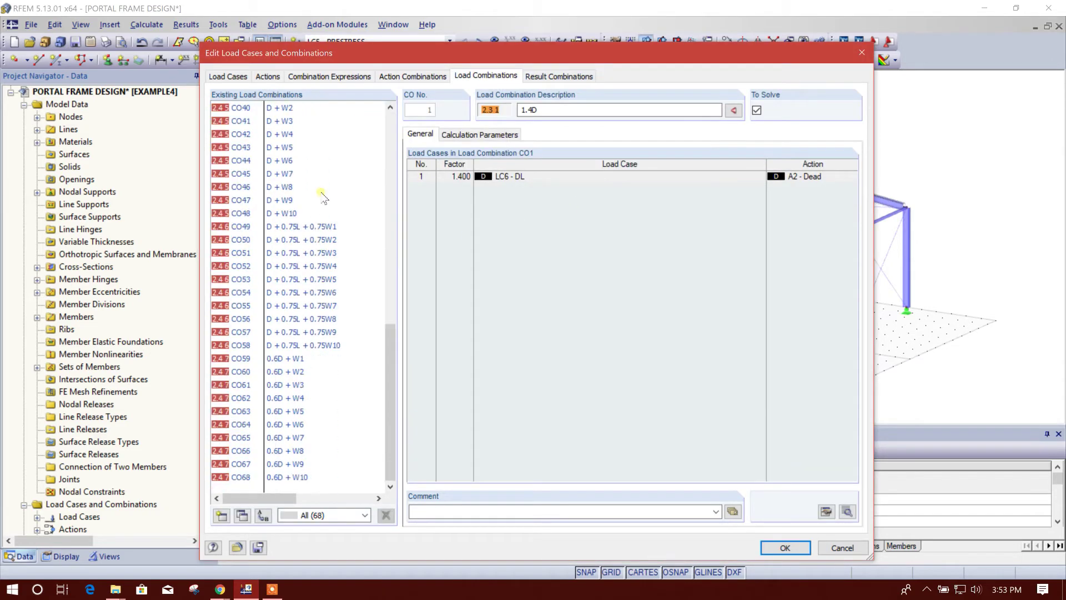
scroll(324, 201, up, 13)
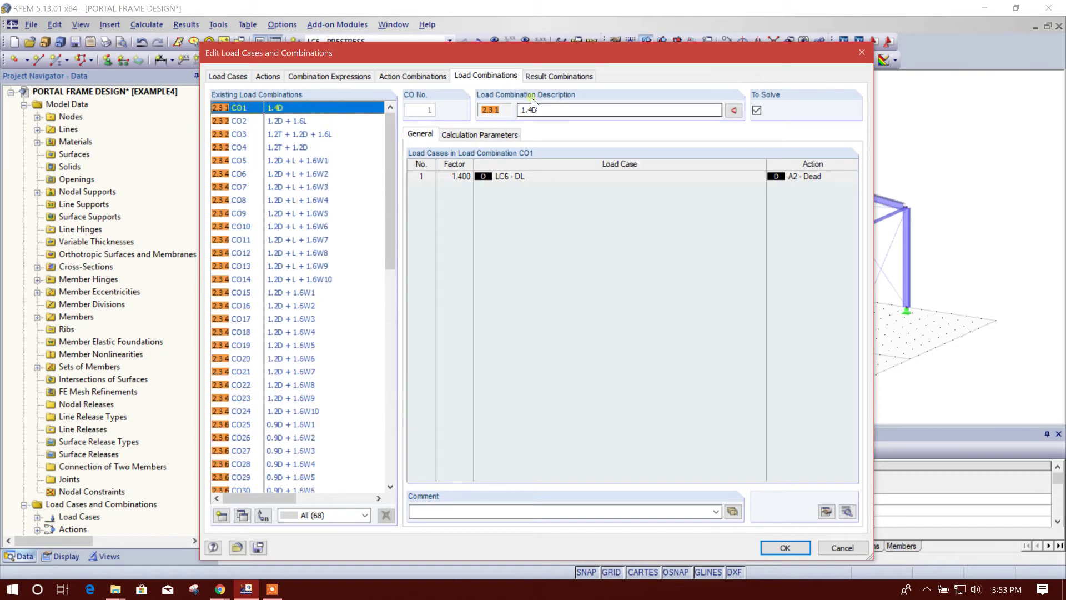
Check result combinations RC1 (LRFD) and RC2 (ASD), then accept the load case edits.
click(557, 77)
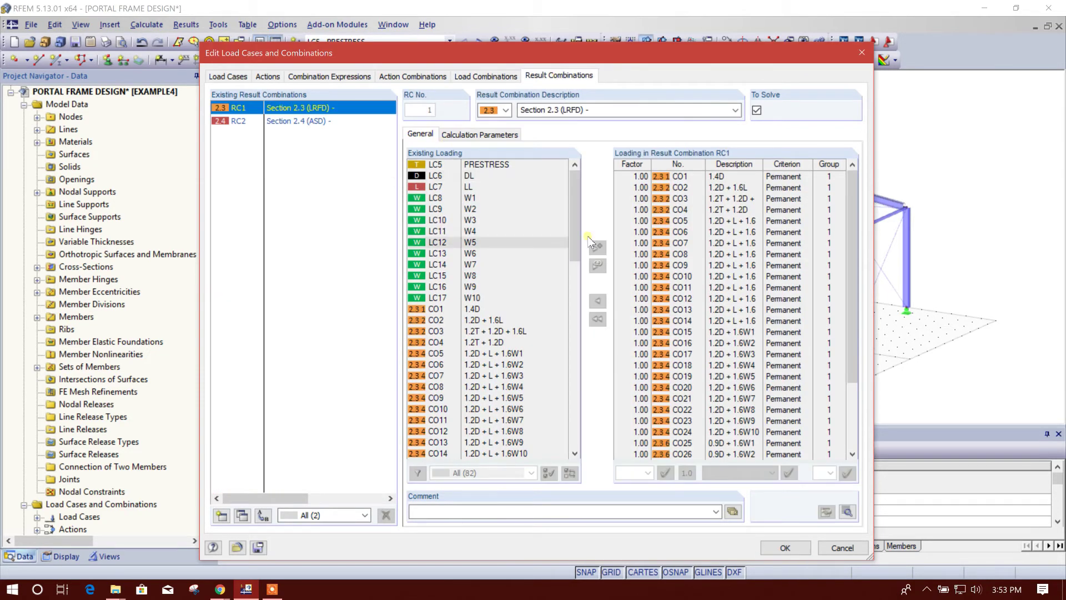
click(228, 75)
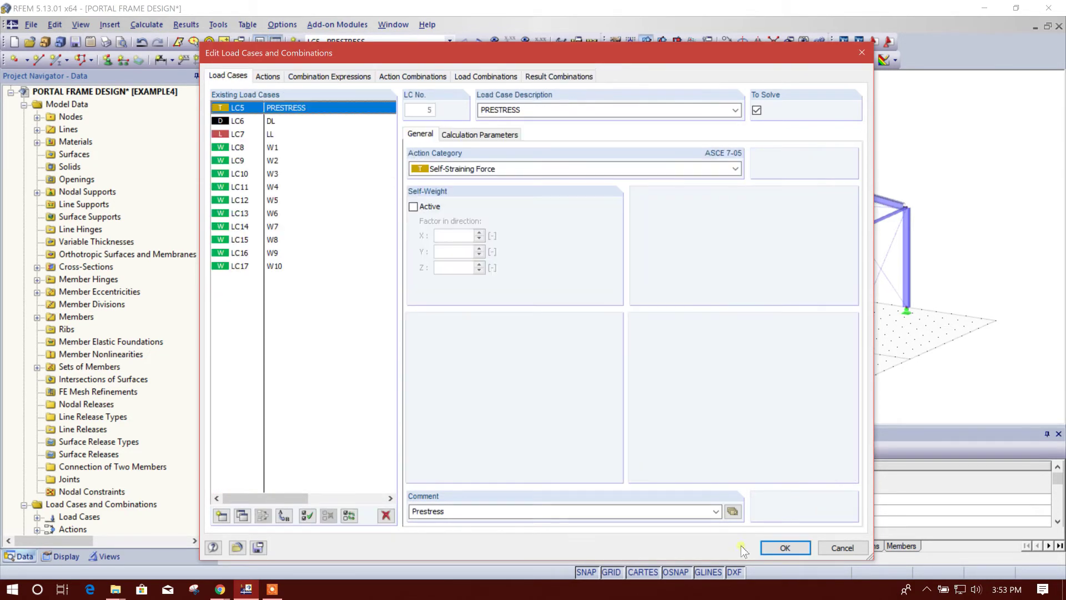
click(784, 547)
Make LC6 - DL the current load case instead of LC5 PRESTRESS.
scroll(371, 104, up, 2)
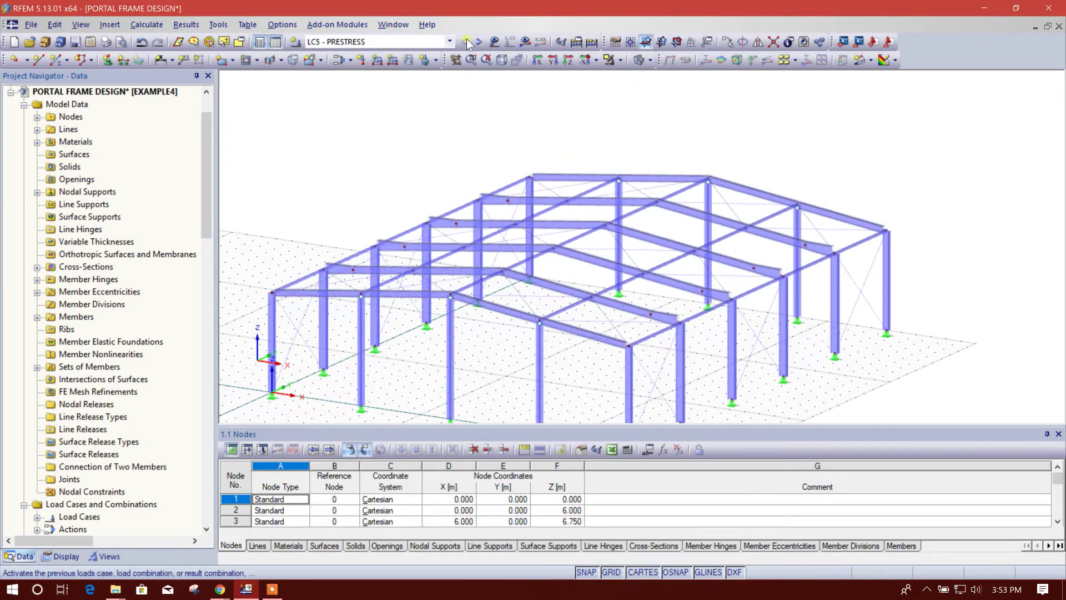
click(477, 42)
click(465, 42)
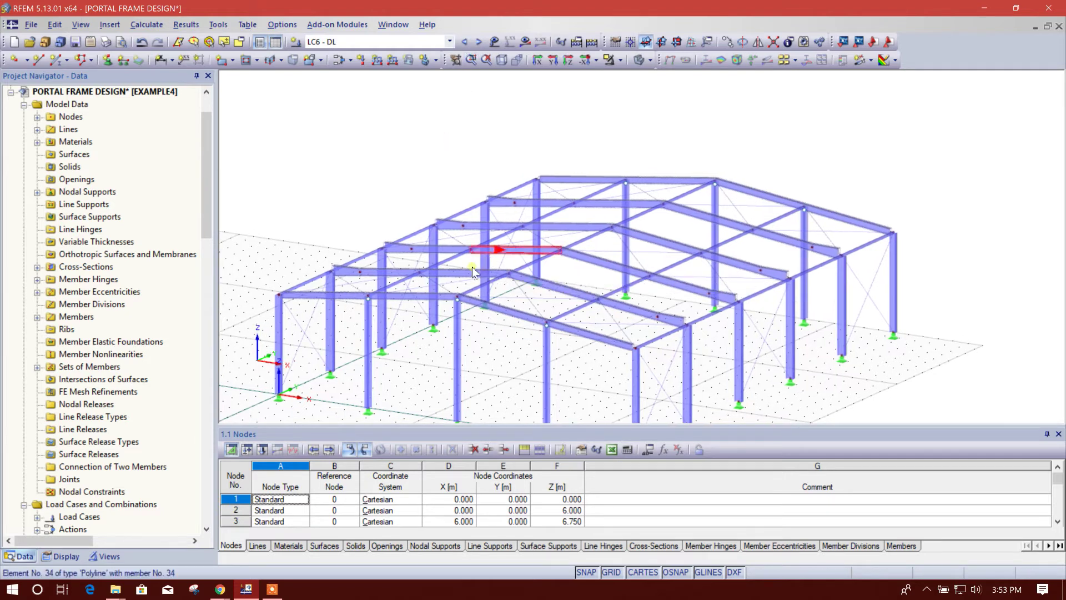
scroll(654, 266, down, 1)
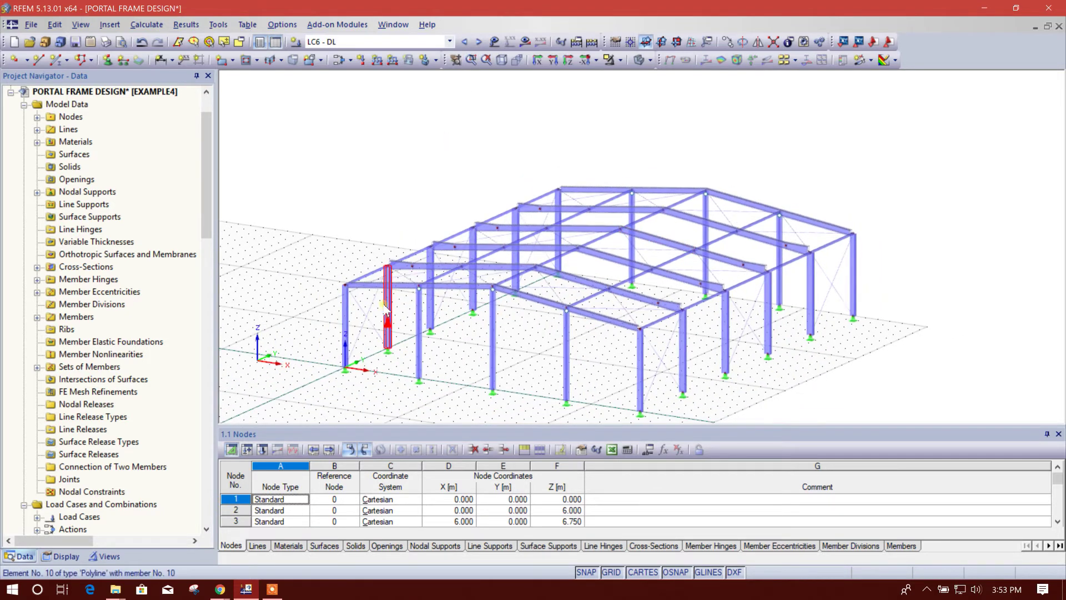
Define a uniform -0.28 kN/m² area load acting in ZL for conversion to member loads.
middle_drag(638, 406, 607, 418)
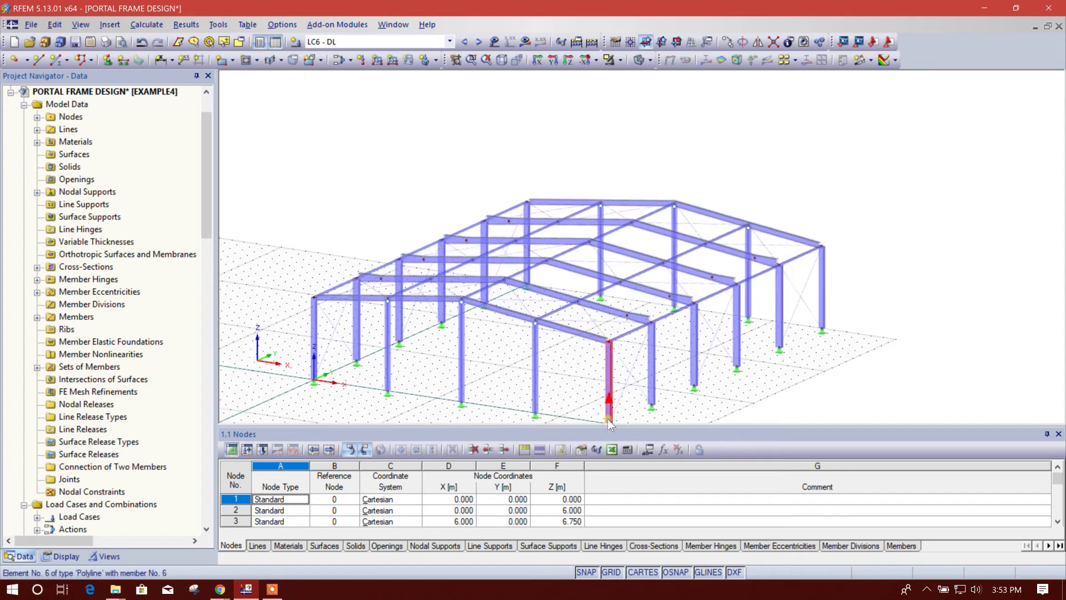
click(218, 24)
mouse_move(186, 24)
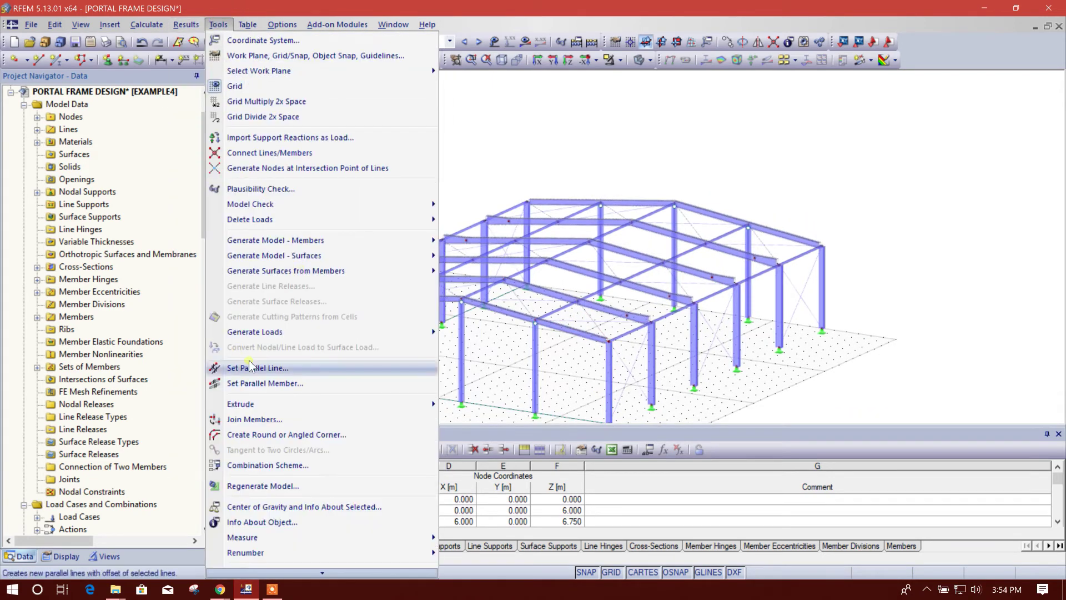
mouse_move(389, 332)
click(502, 331)
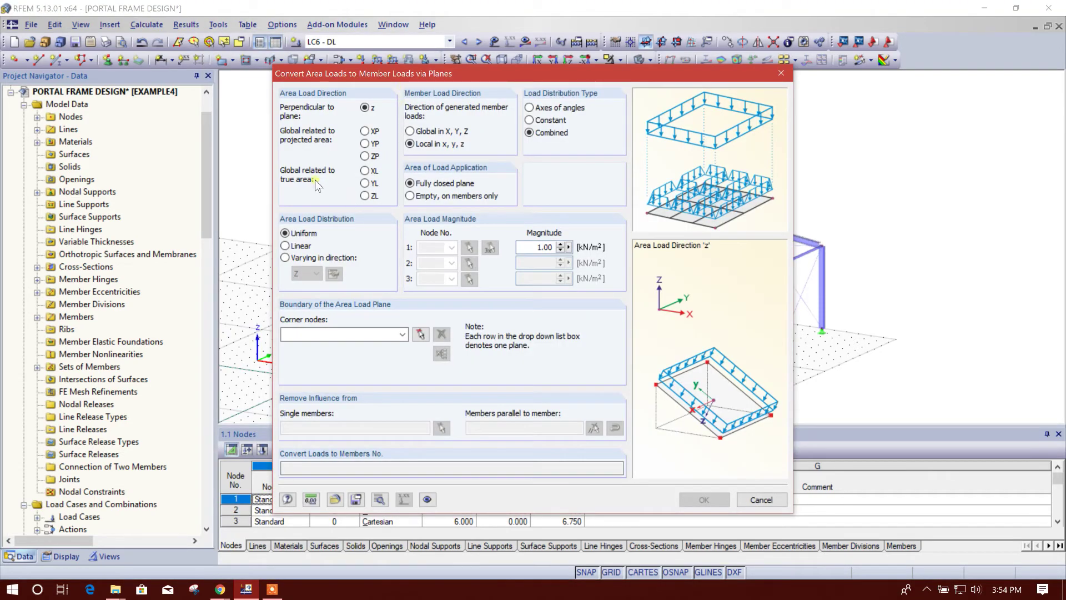
click(365, 196)
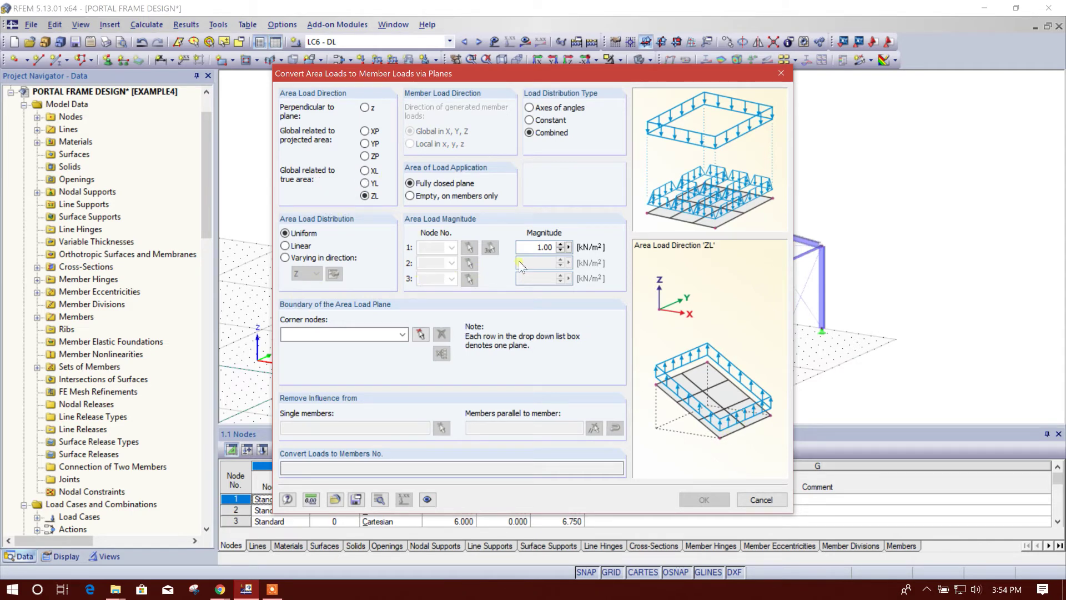
double_click(532, 250)
key(BackSpace)
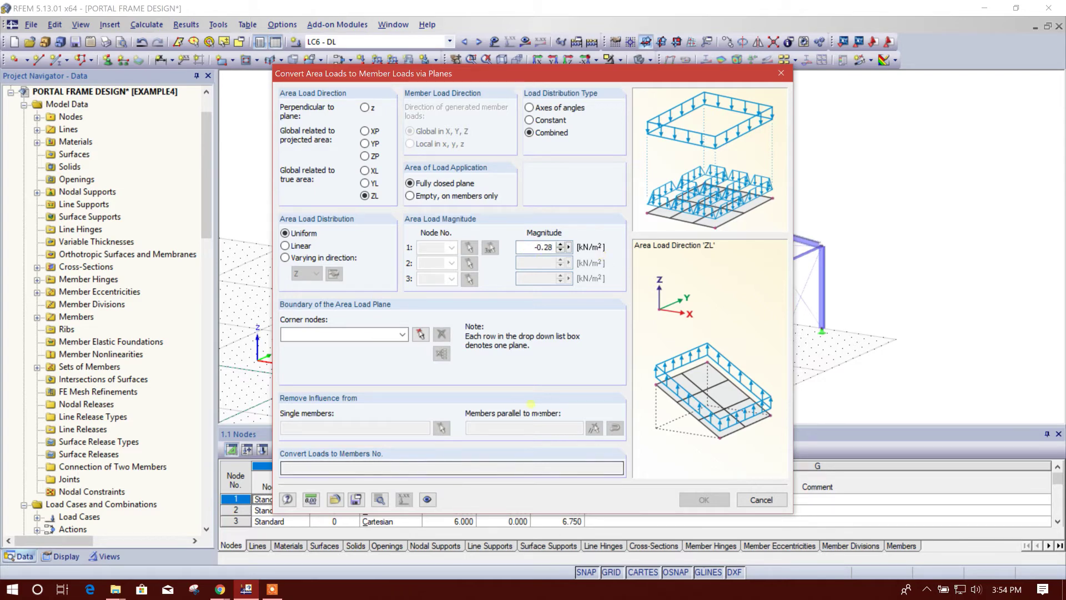
click(378, 334)
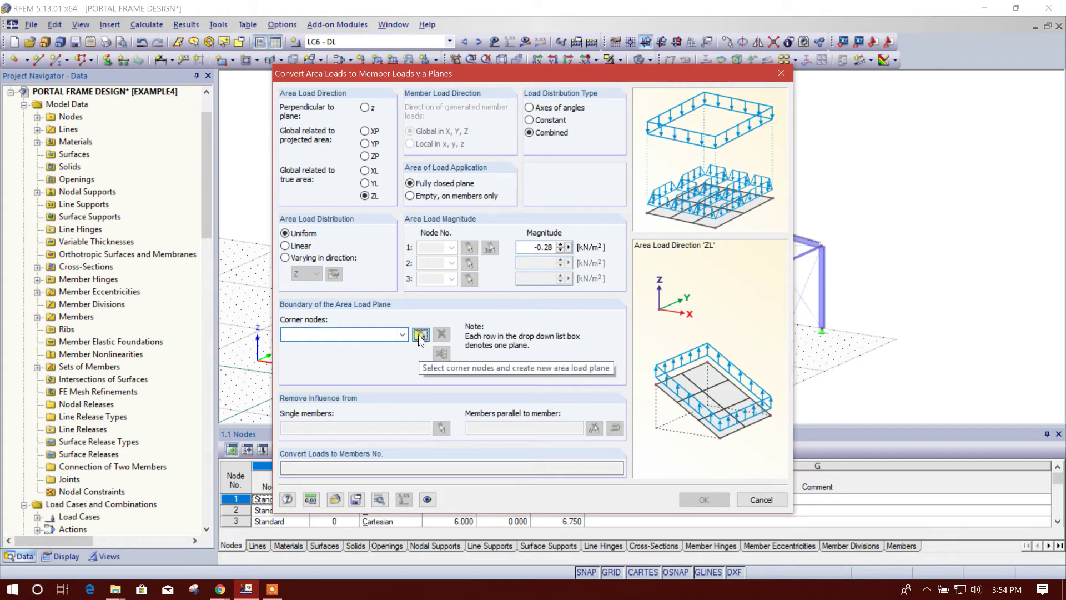
Outline the left roof-half load plane through corner nodes 2, 50 and 4.
click(419, 333)
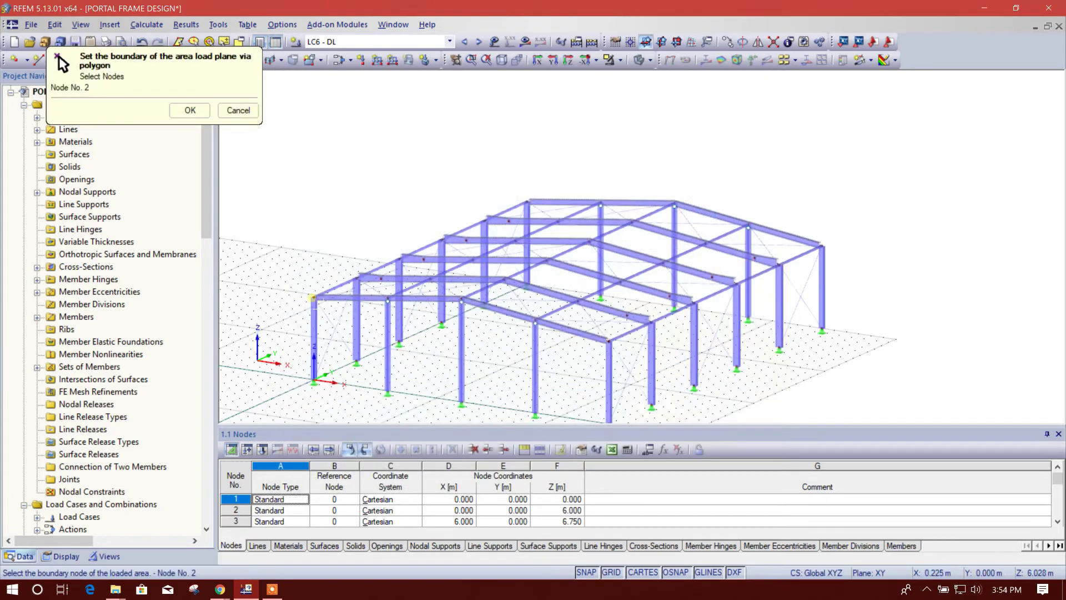
click(314, 298)
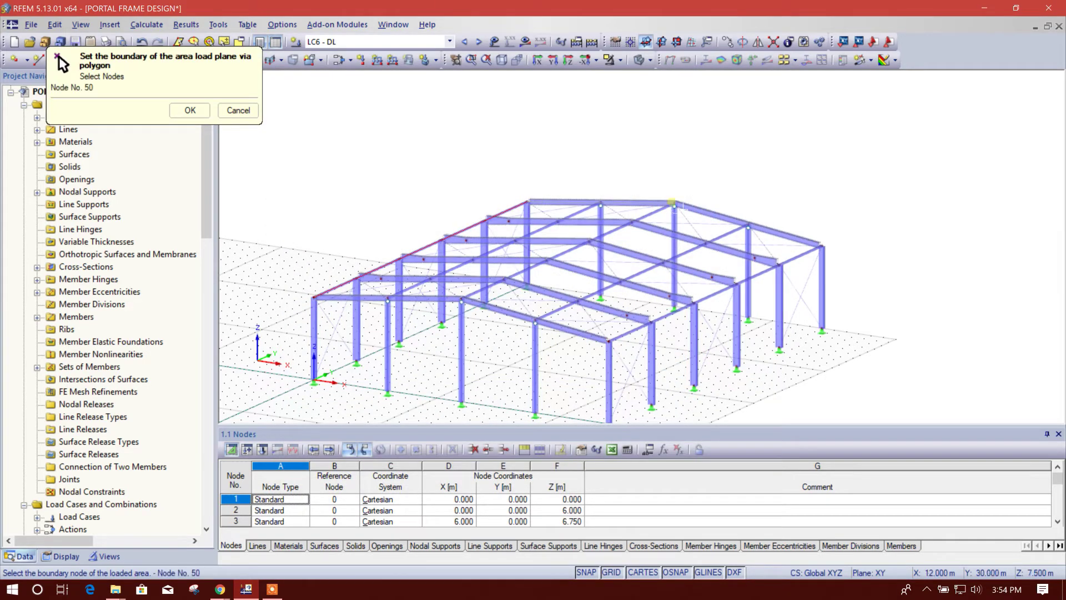
click(673, 203)
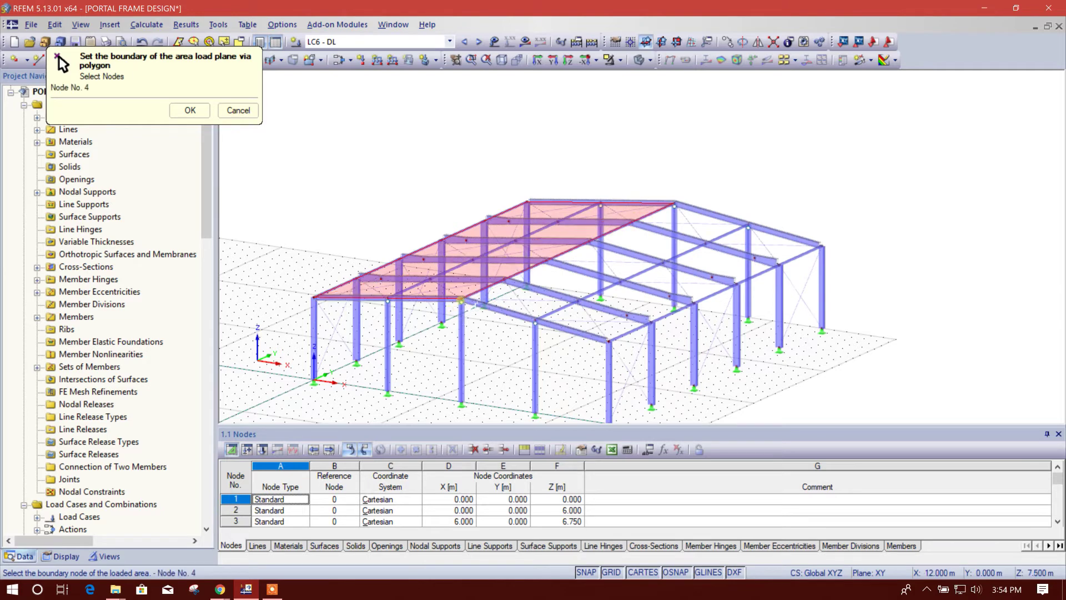
click(461, 300)
click(313, 297)
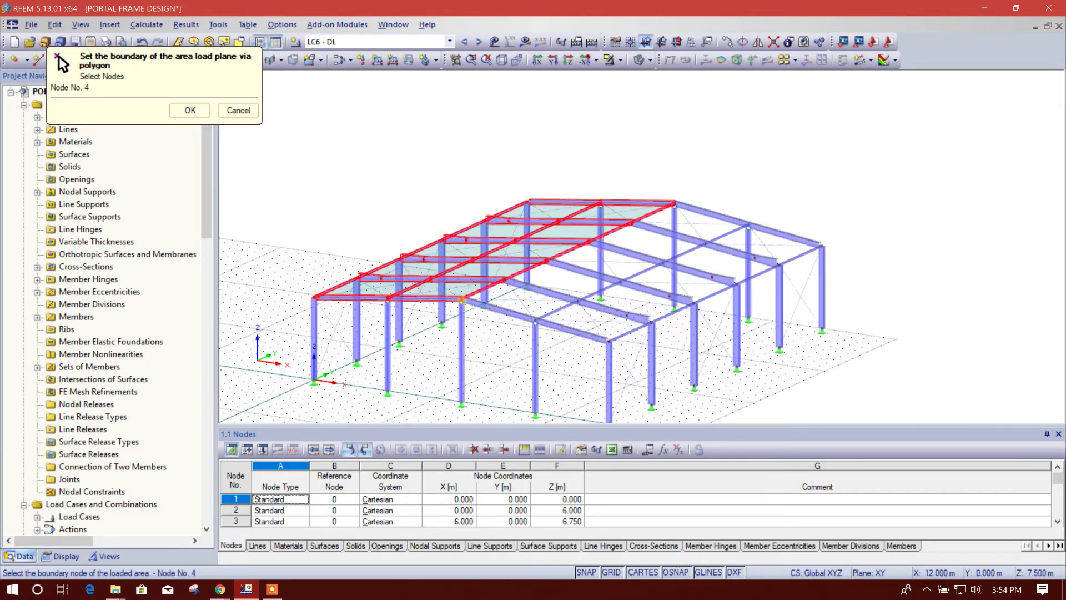
Outline the right roof-half load plane and return to the conversion settings.
click(821, 246)
click(608, 340)
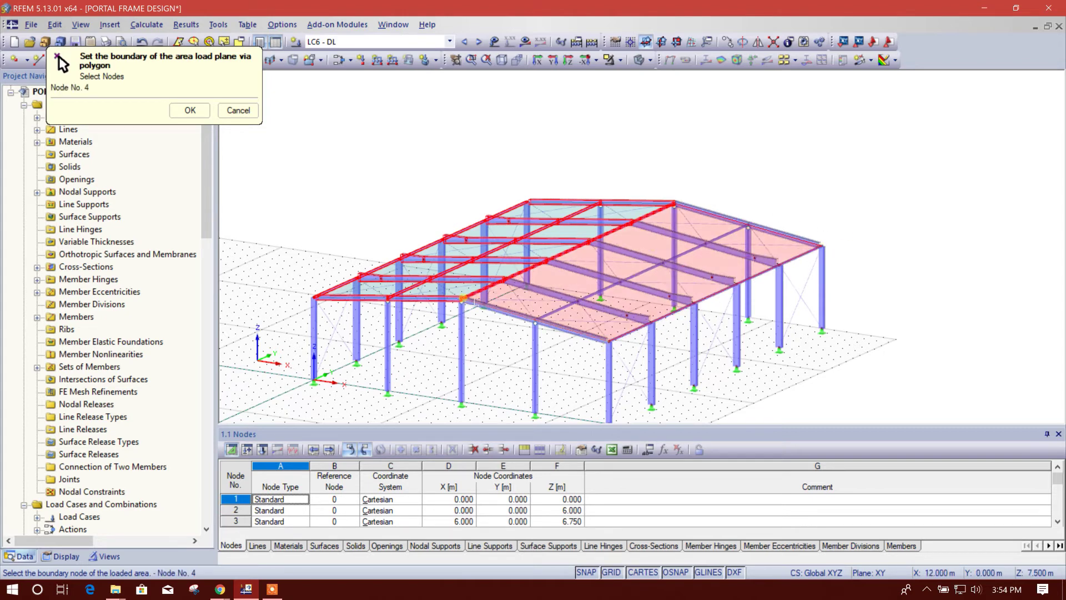
click(460, 299)
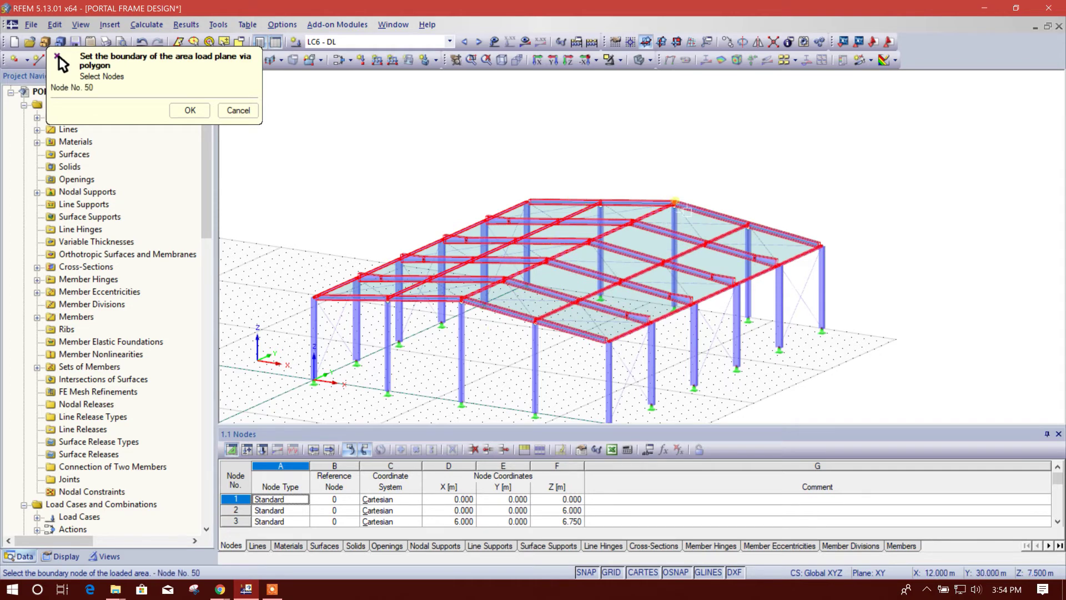
scroll(536, 321, up, 1)
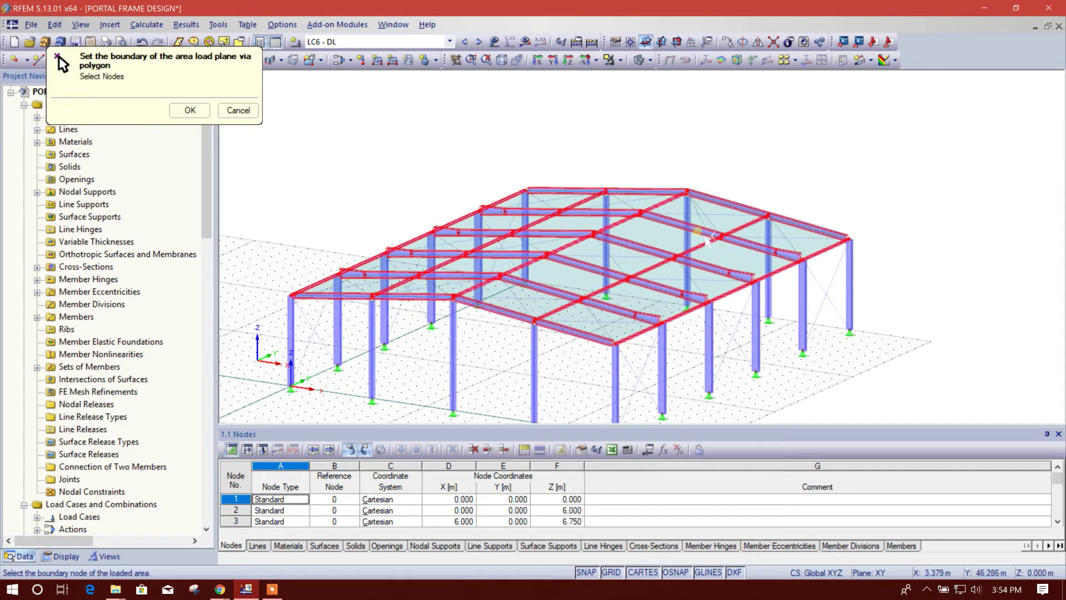
click(703, 211)
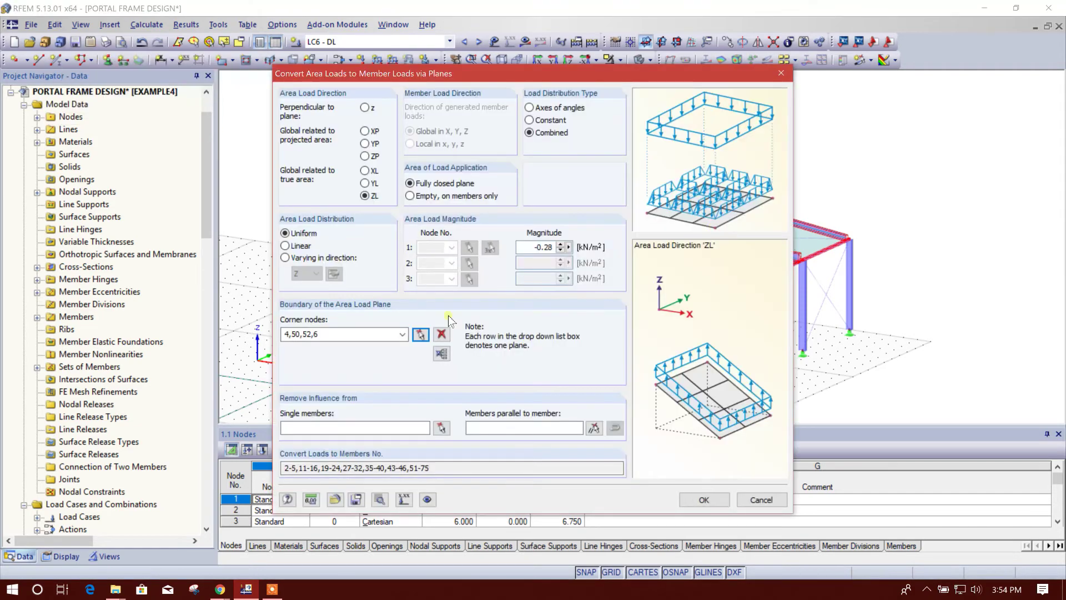
Exclude members parallel to member 67 and generate -203.169 kN over 725.603 m².
drag(513, 71, 331, 82)
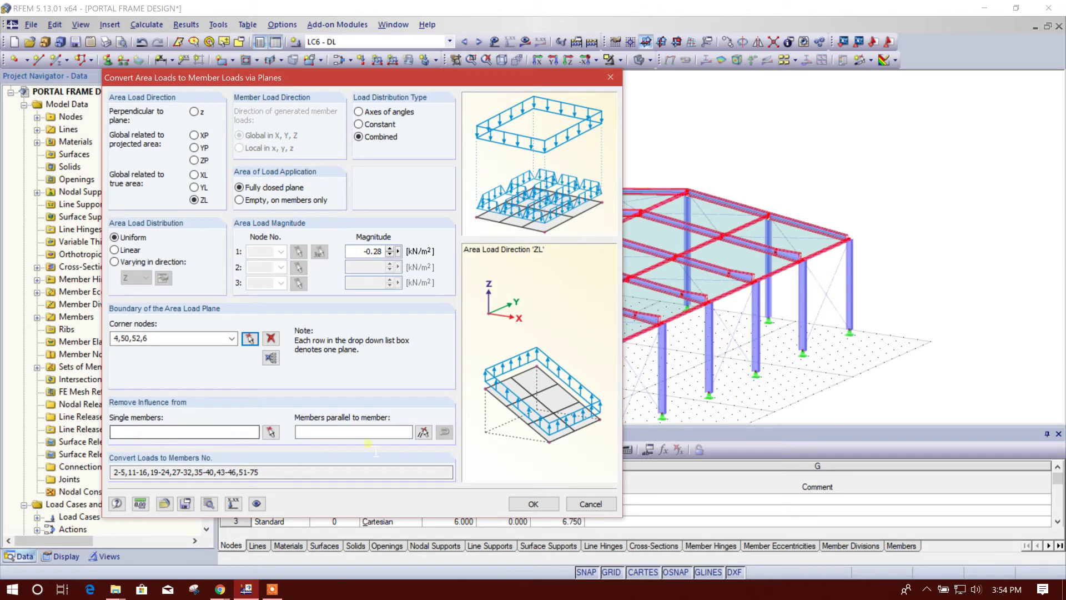
click(423, 432)
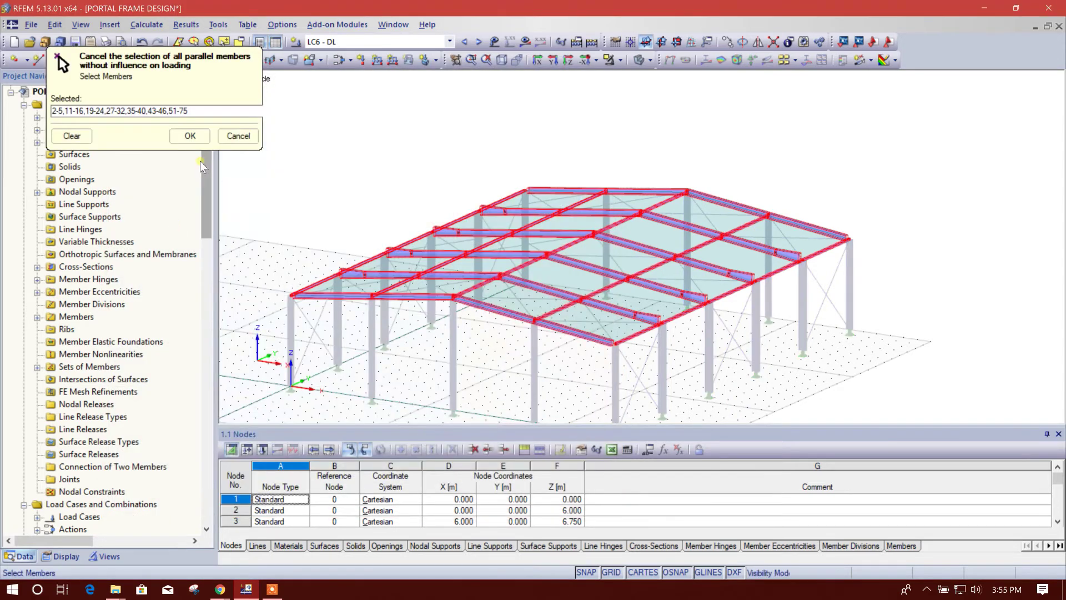
click(616, 296)
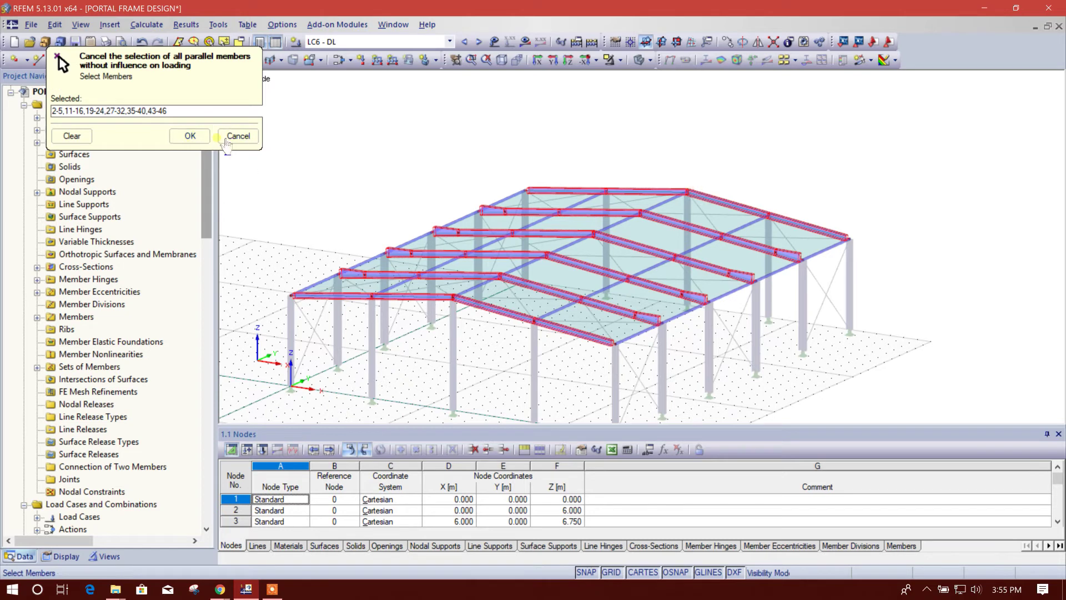
click(190, 136)
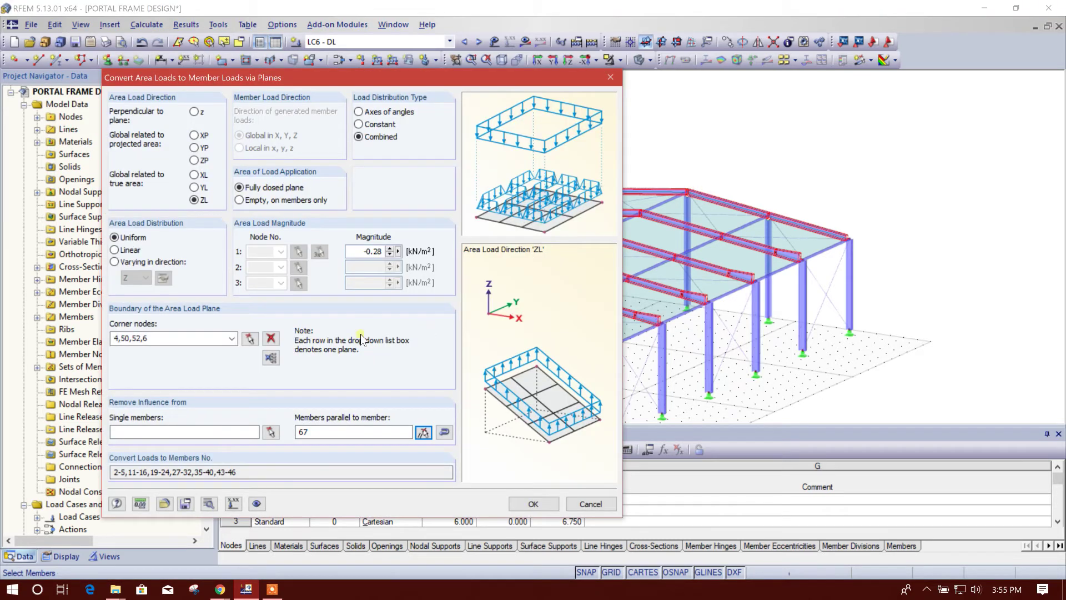
click(536, 503)
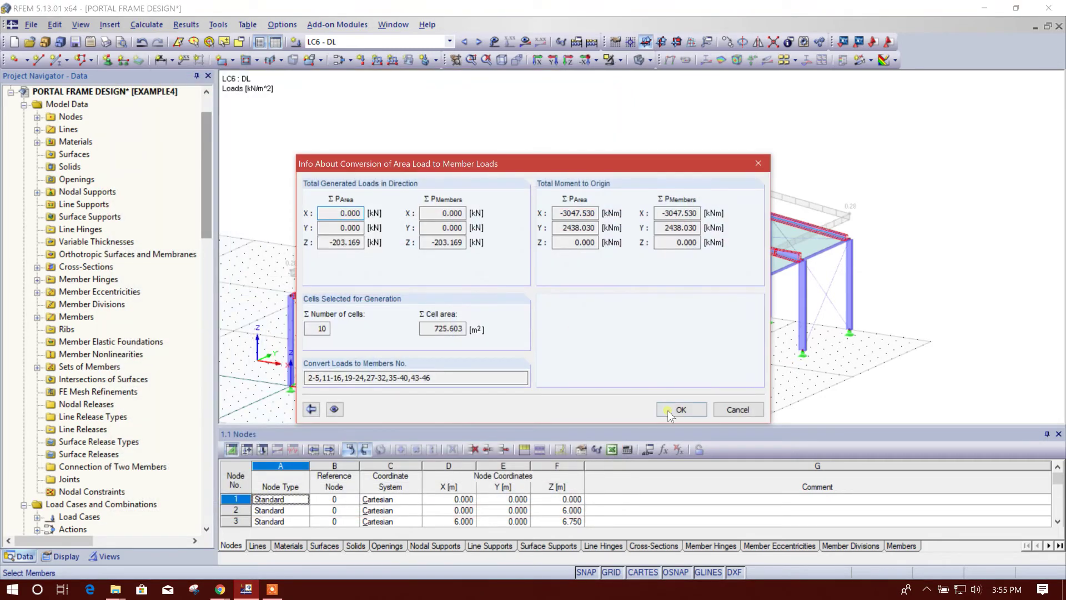
Dismiss the conversion summary, inspect the roof dead load, and switch to LC7 - LL.
click(679, 410)
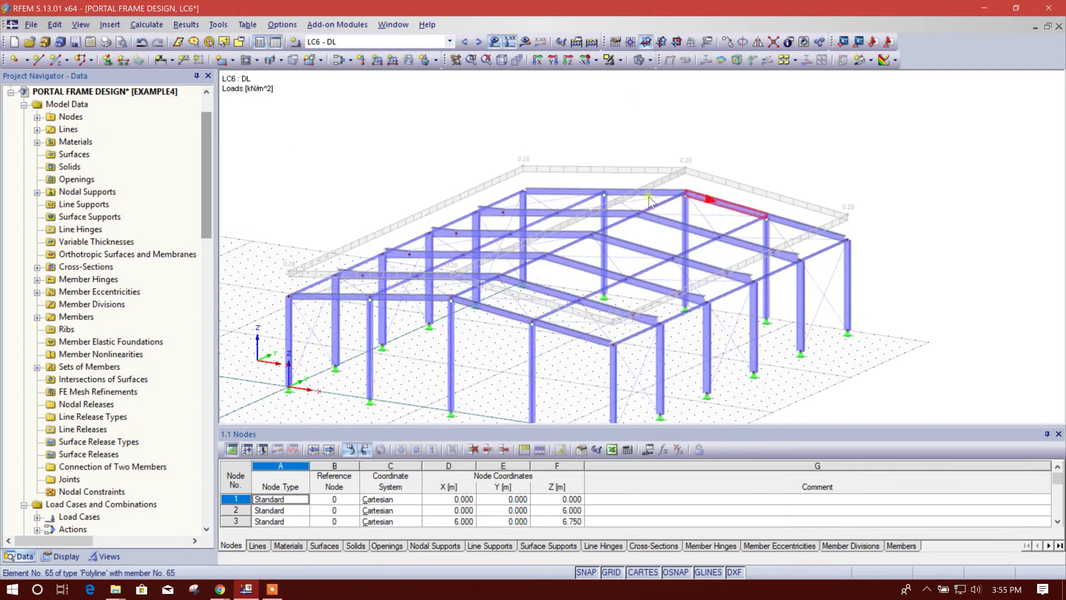
scroll(811, 237, up, 3)
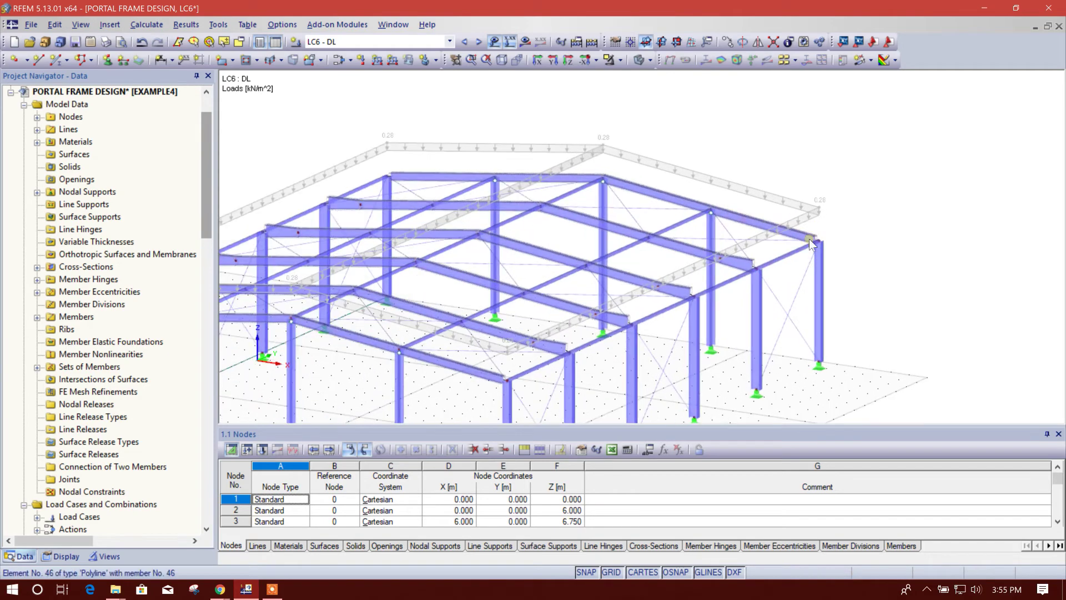
scroll(824, 245, down, 3)
scroll(365, 256, up, 4)
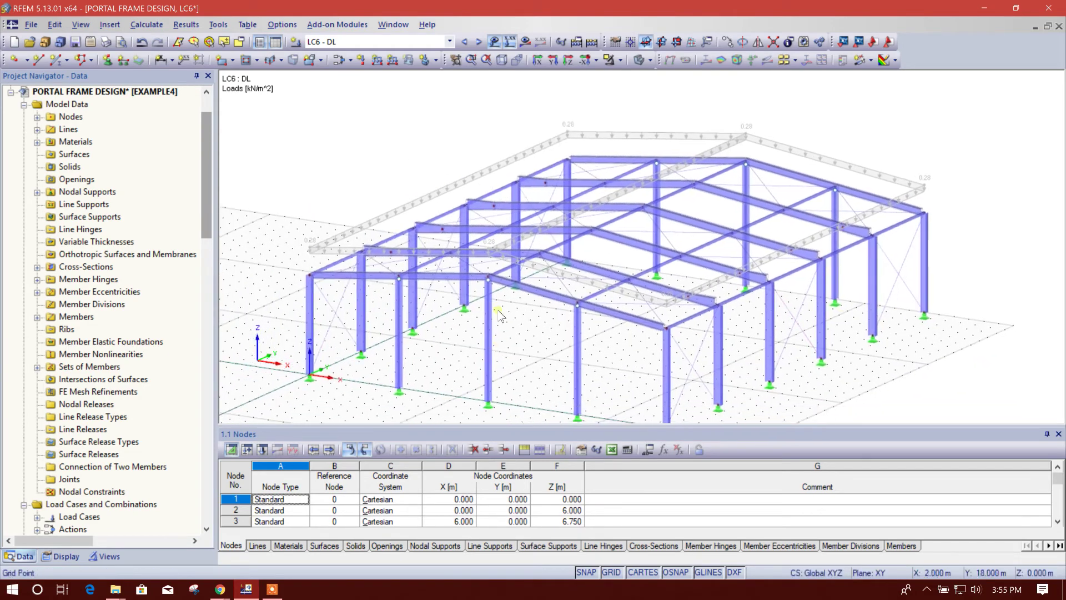
scroll(528, 288, down, 4)
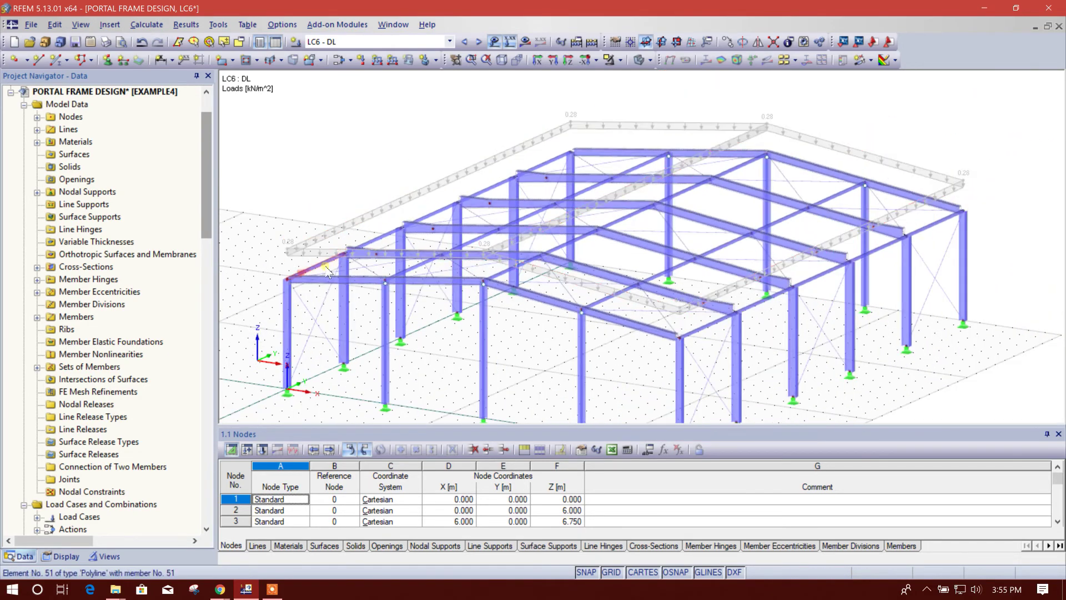
scroll(794, 311, up, 2)
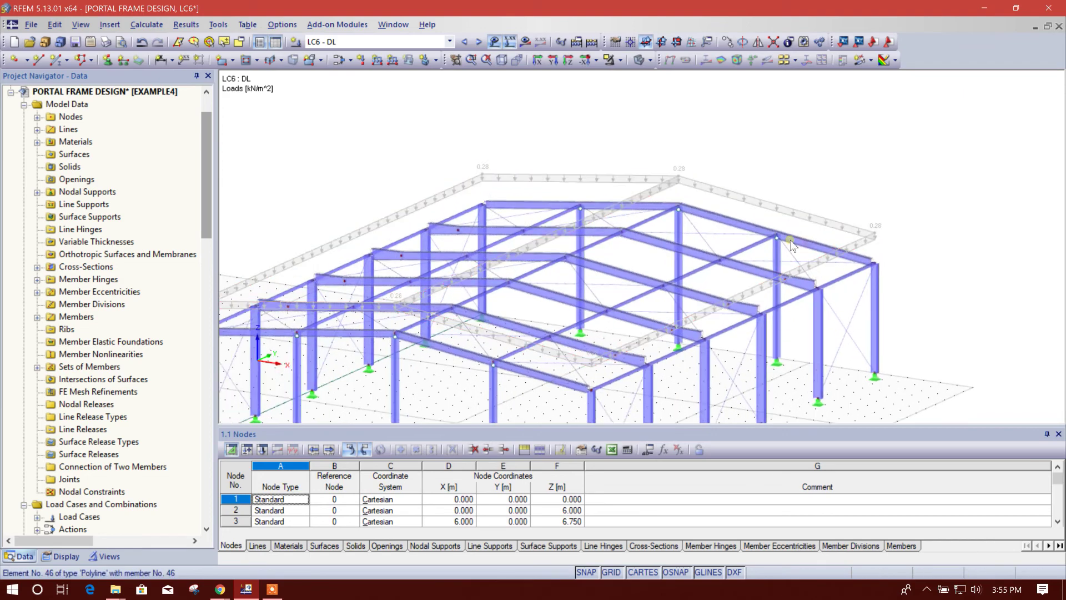
middle_drag(794, 311, 899, 347)
middle_drag(842, 129, 739, 165)
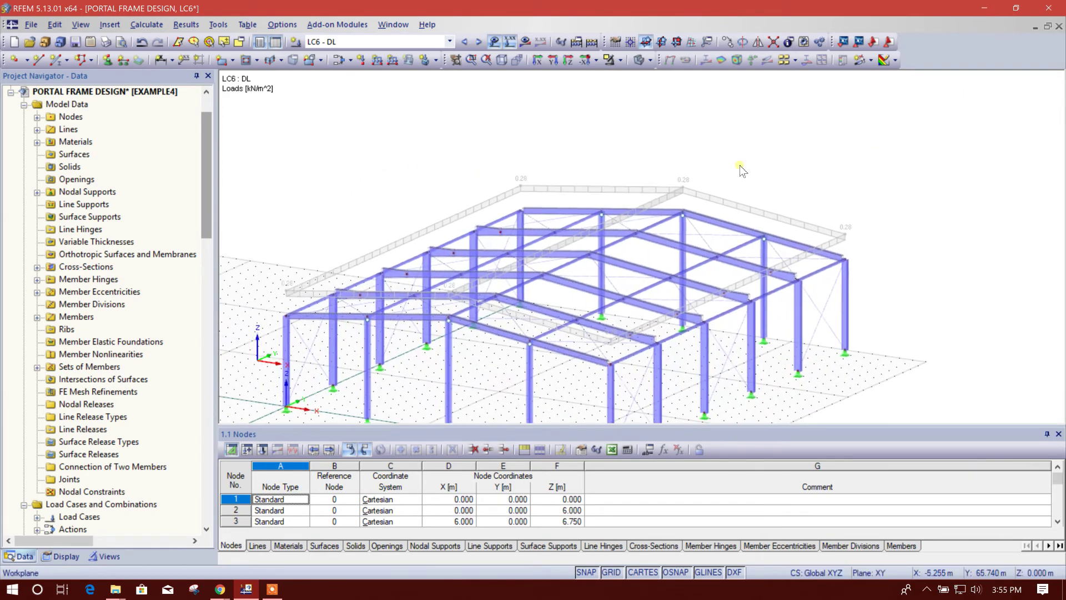
click(478, 42)
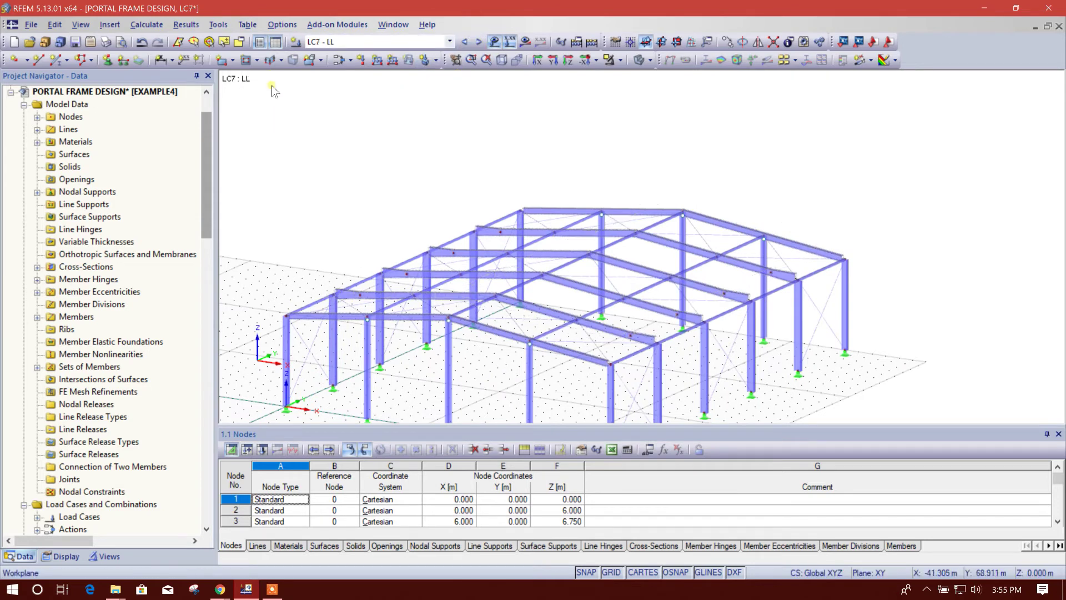
Generate a -0.57 kN/m² roof live load in ZL on the same roof members.
click(218, 24)
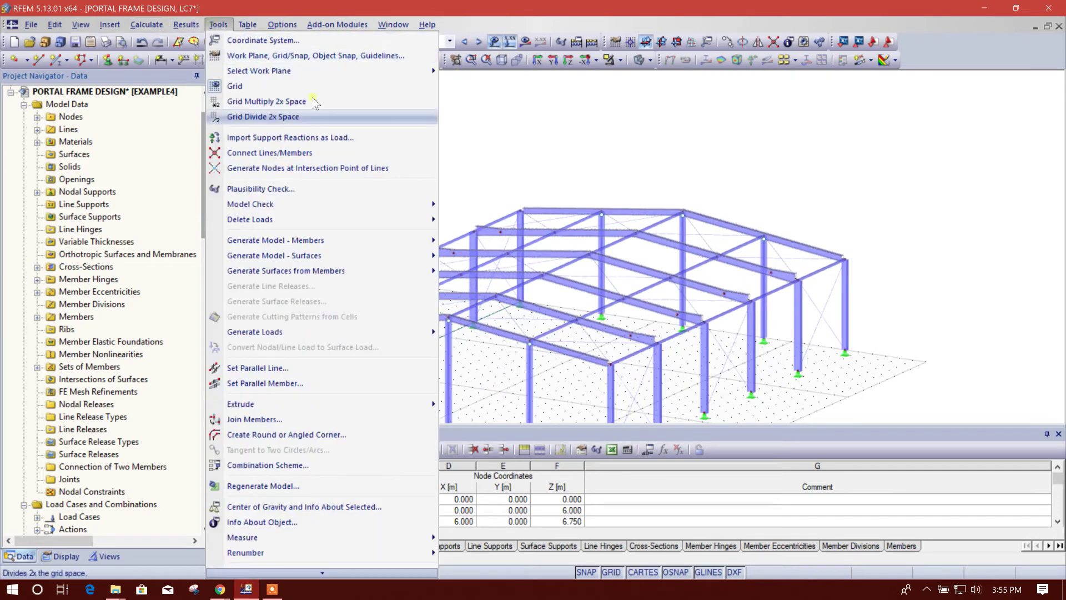
mouse_move(261, 336)
click(472, 333)
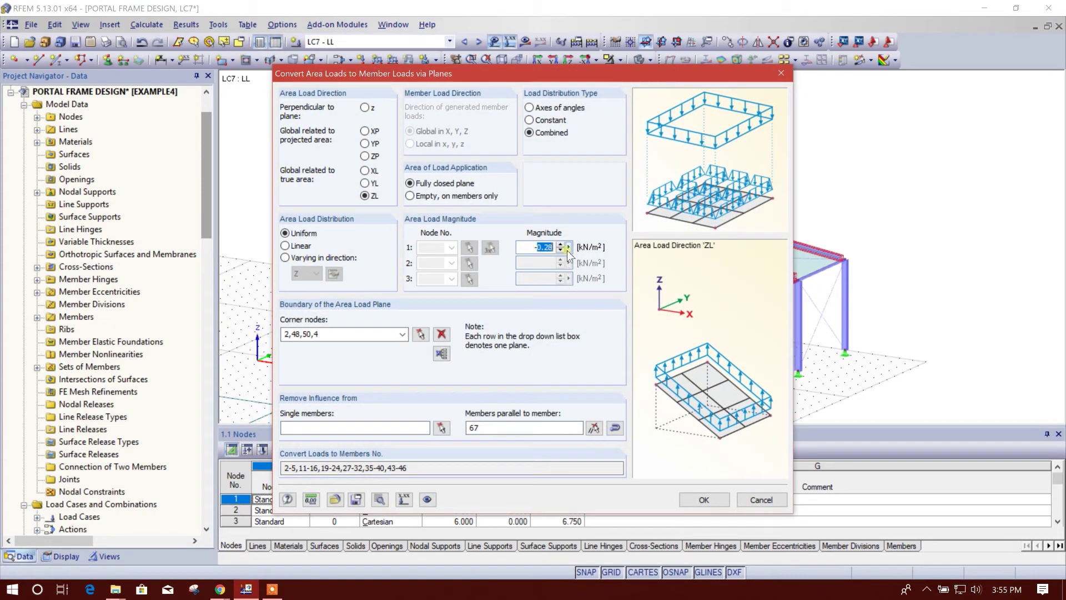
text(-1)
click(712, 503)
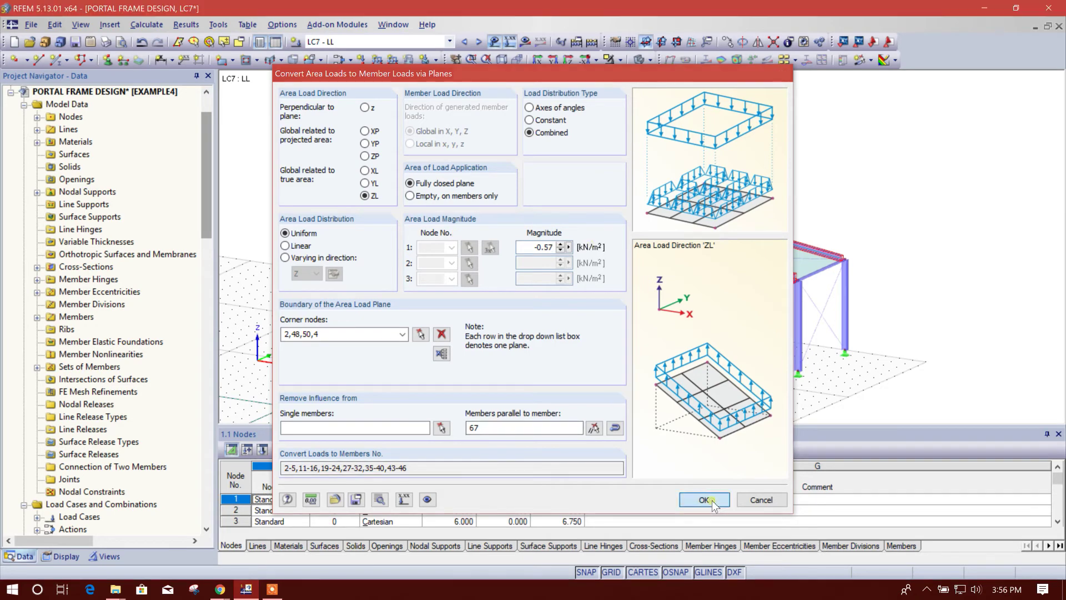
click(682, 411)
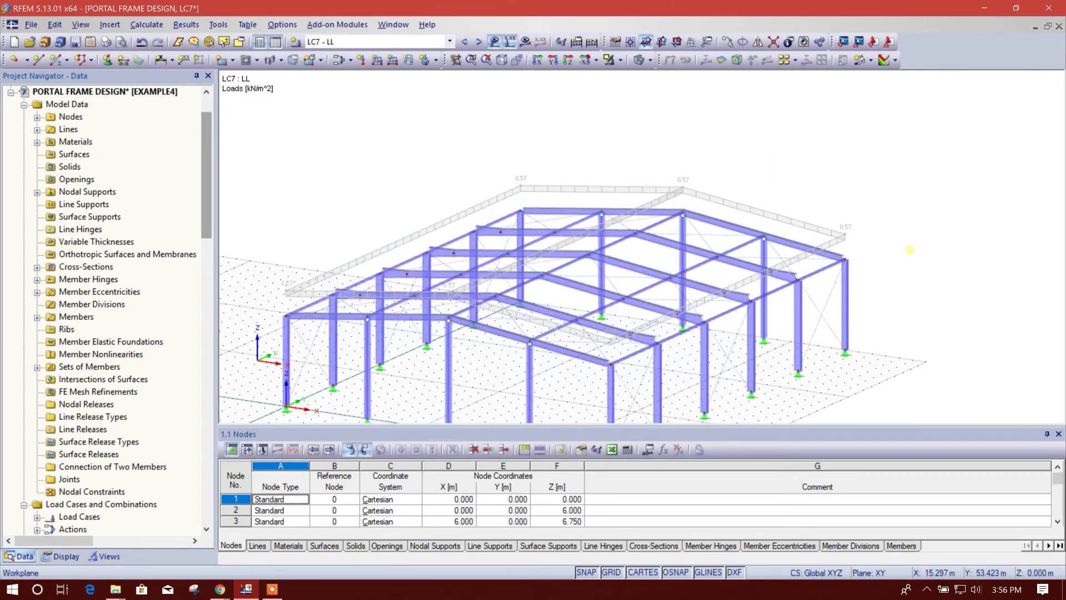
Toggle the generated roof load display between individual member loads and the area load.
right_click(720, 177)
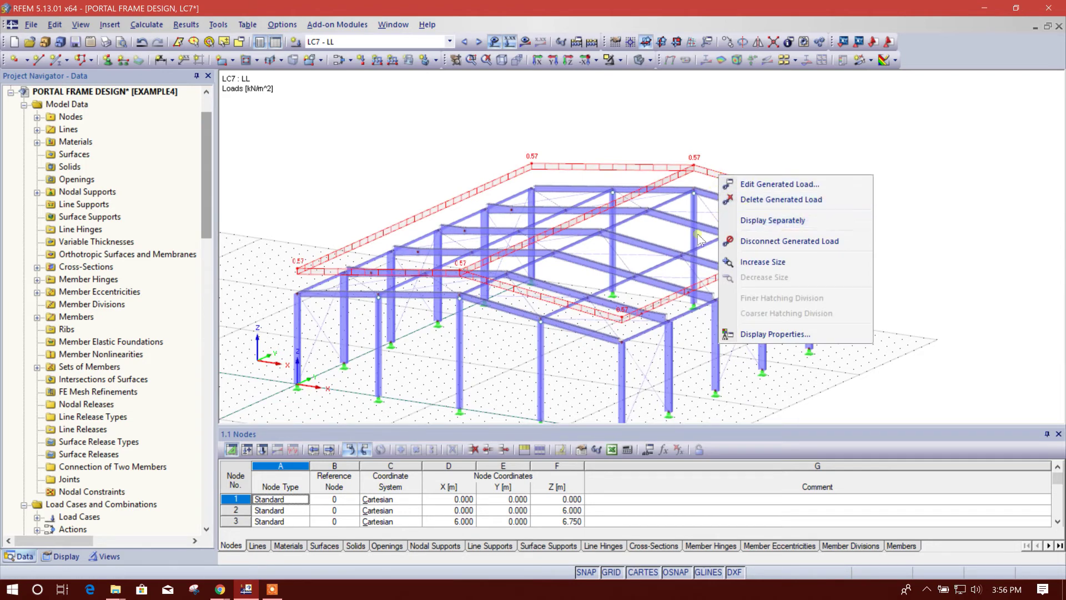
click(770, 222)
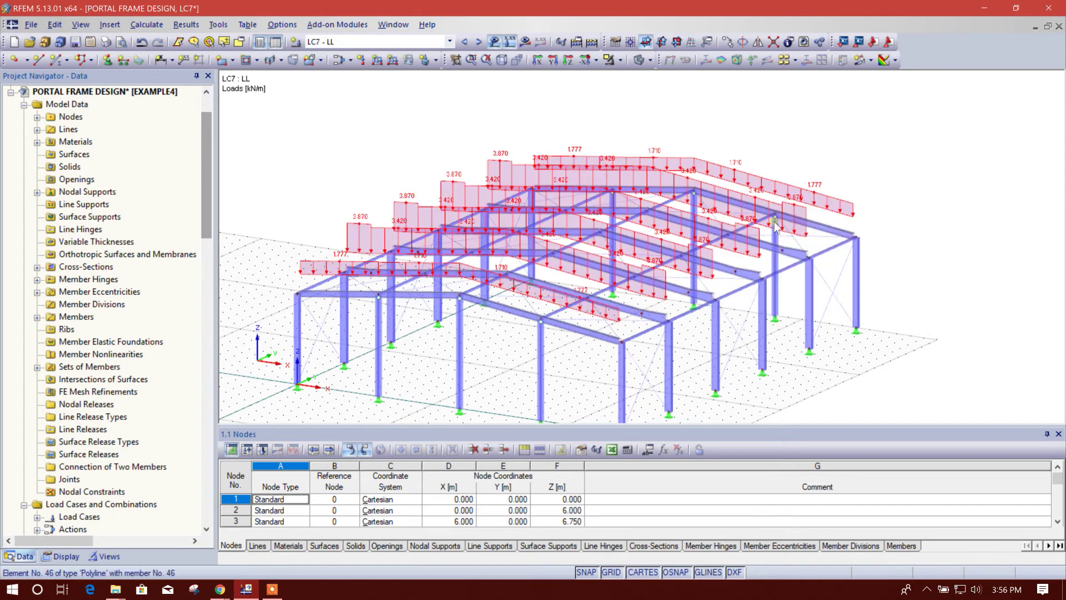
right_click(839, 208)
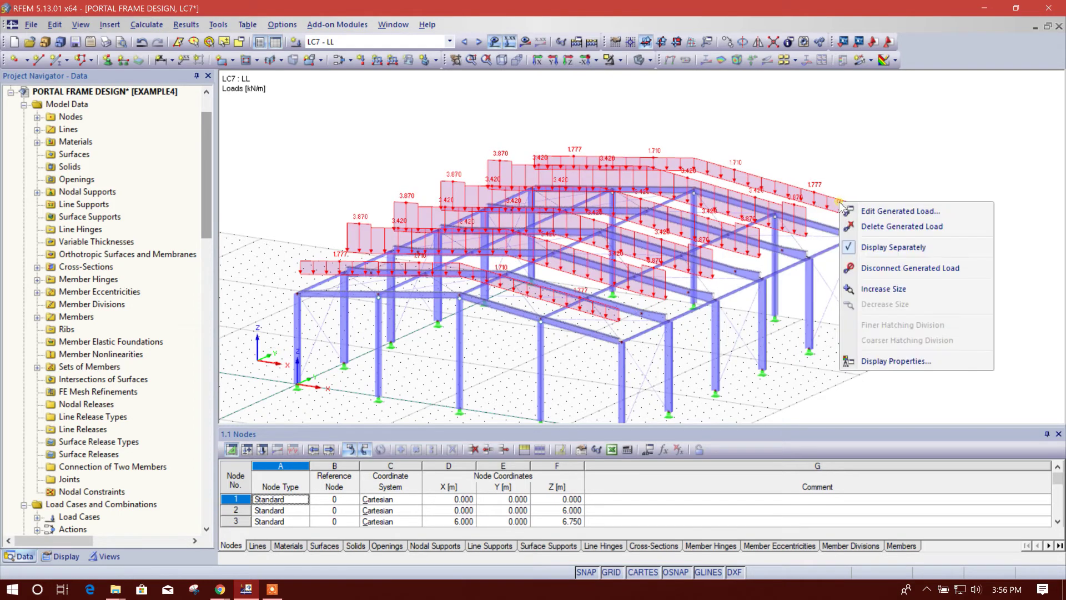
click(861, 248)
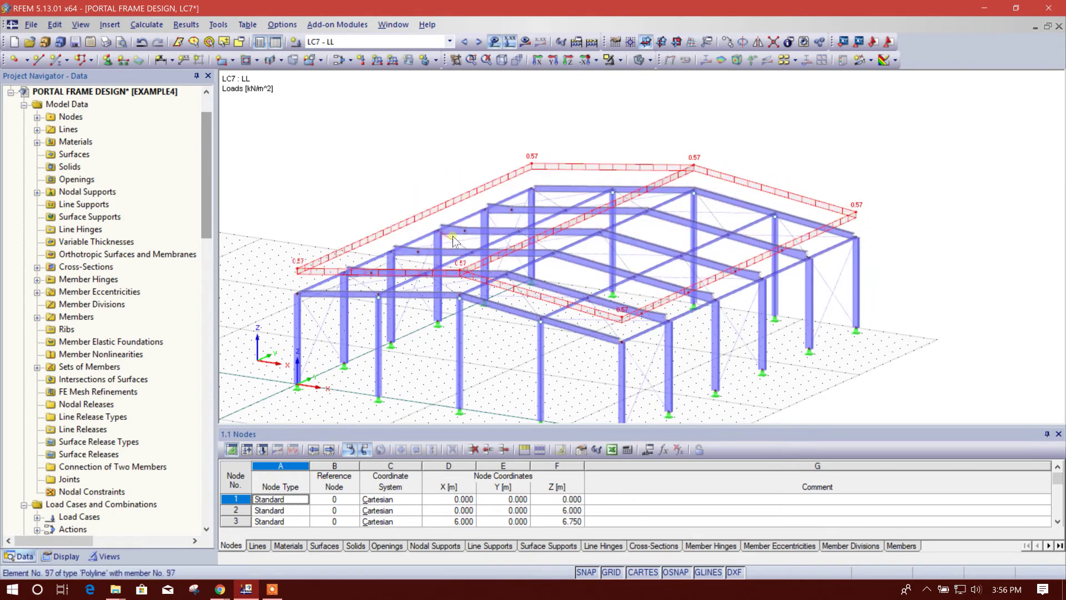
middle_drag(814, 188, 791, 210)
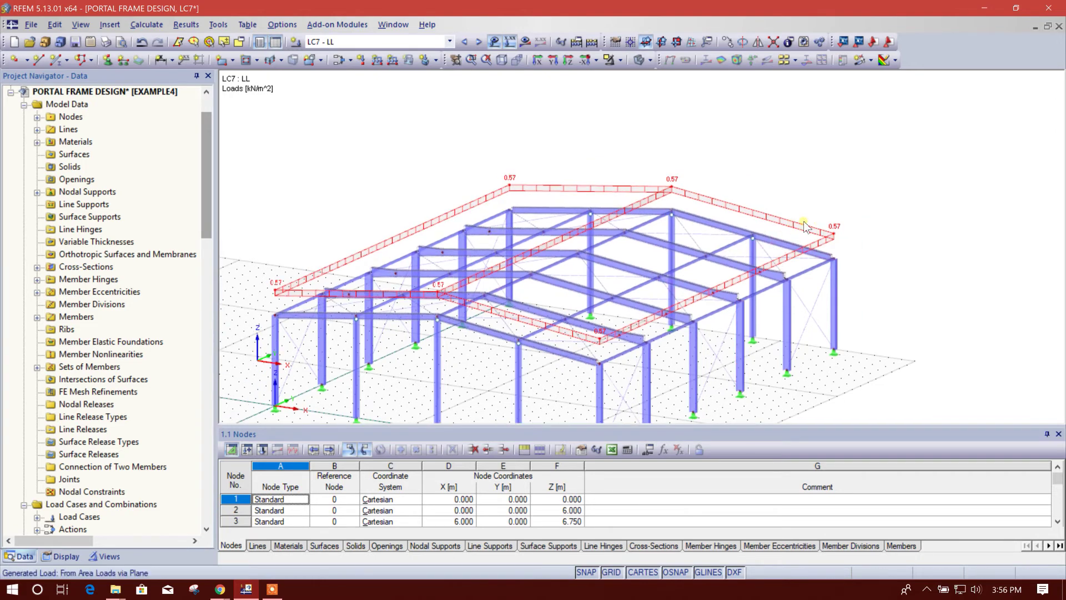
scroll(816, 261, down, 2)
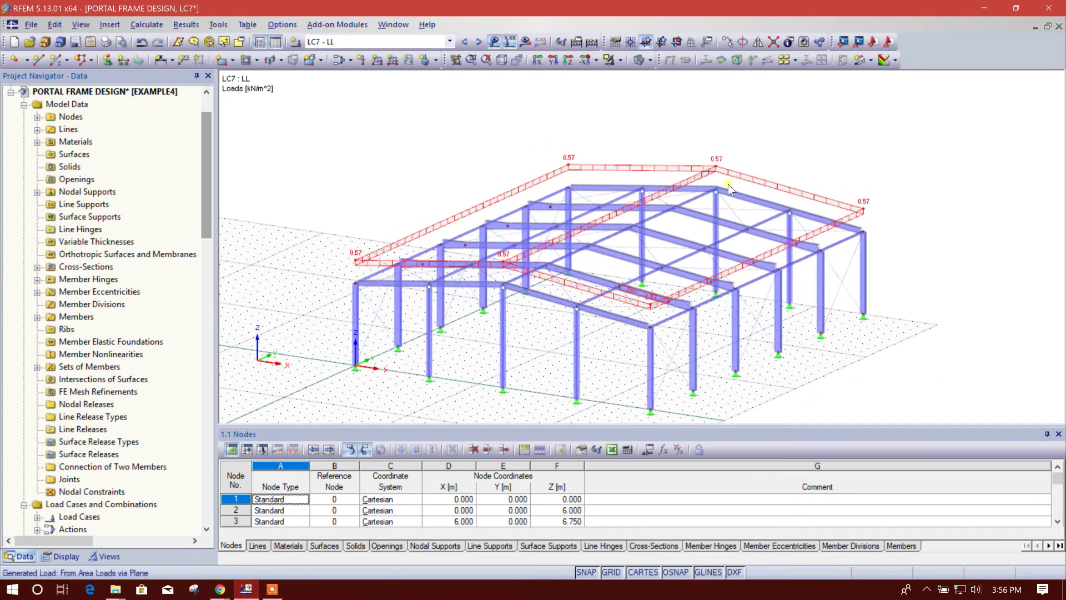
middle_drag(837, 166, 817, 178)
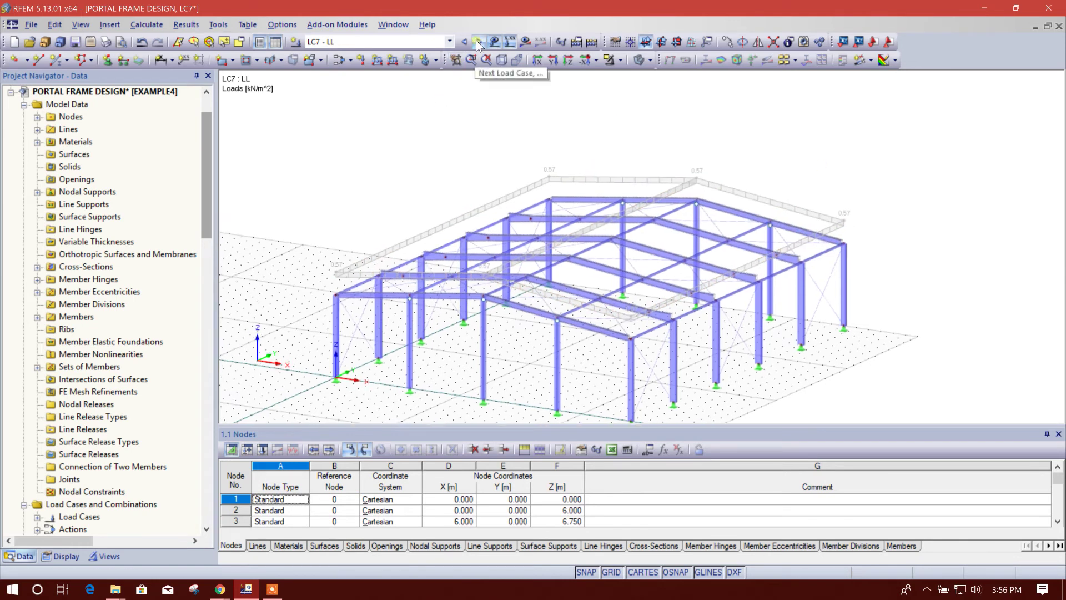
Open the ASCE/SEI 7-16 wind load generator for vertical walls with roof.
click(219, 24)
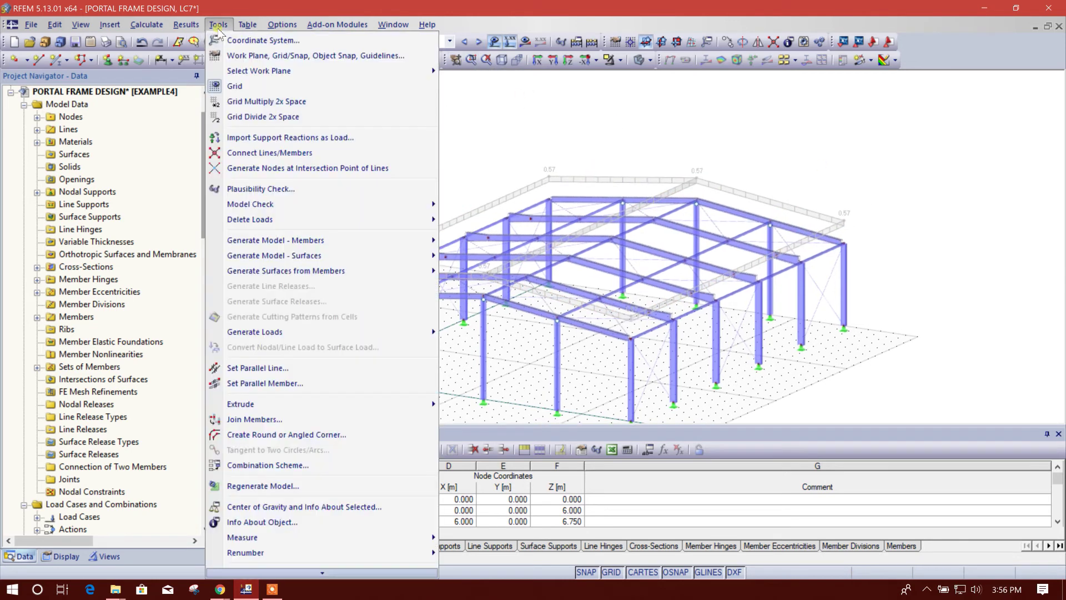
mouse_move(262, 333)
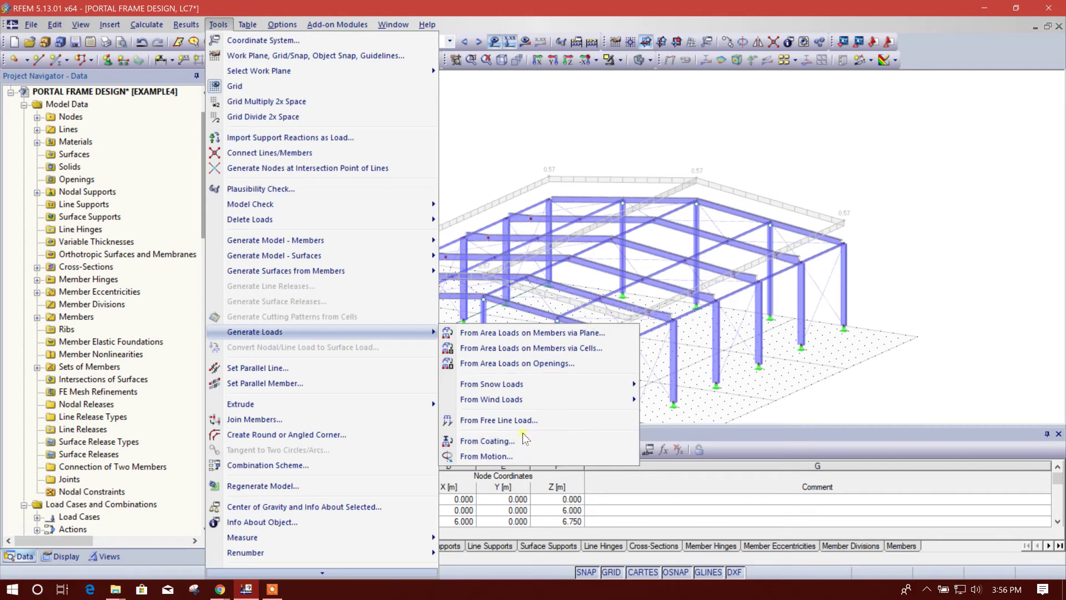
mouse_move(616, 400)
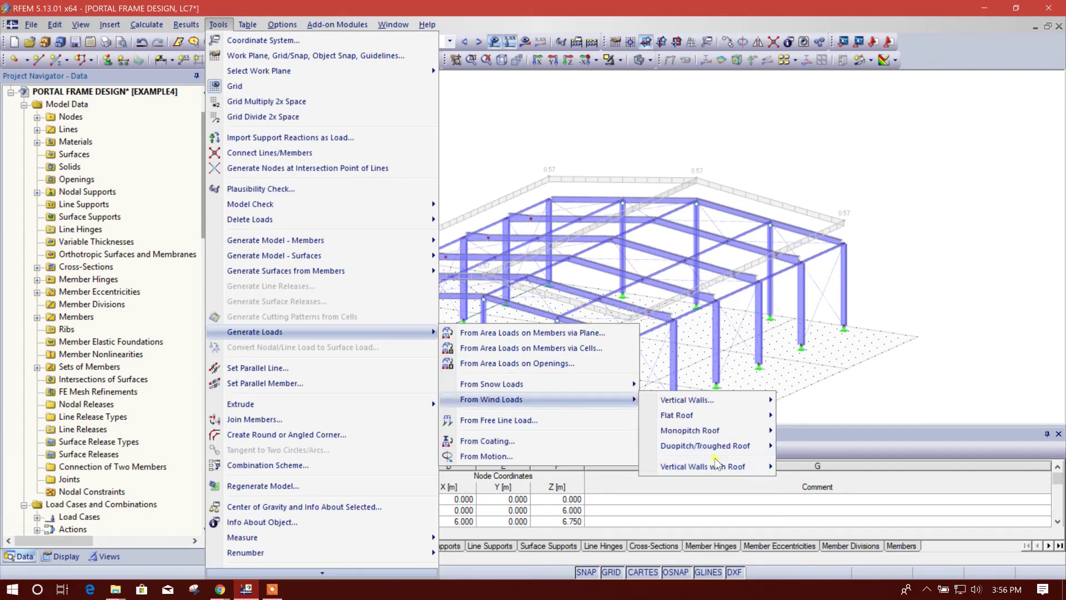
mouse_move(721, 469)
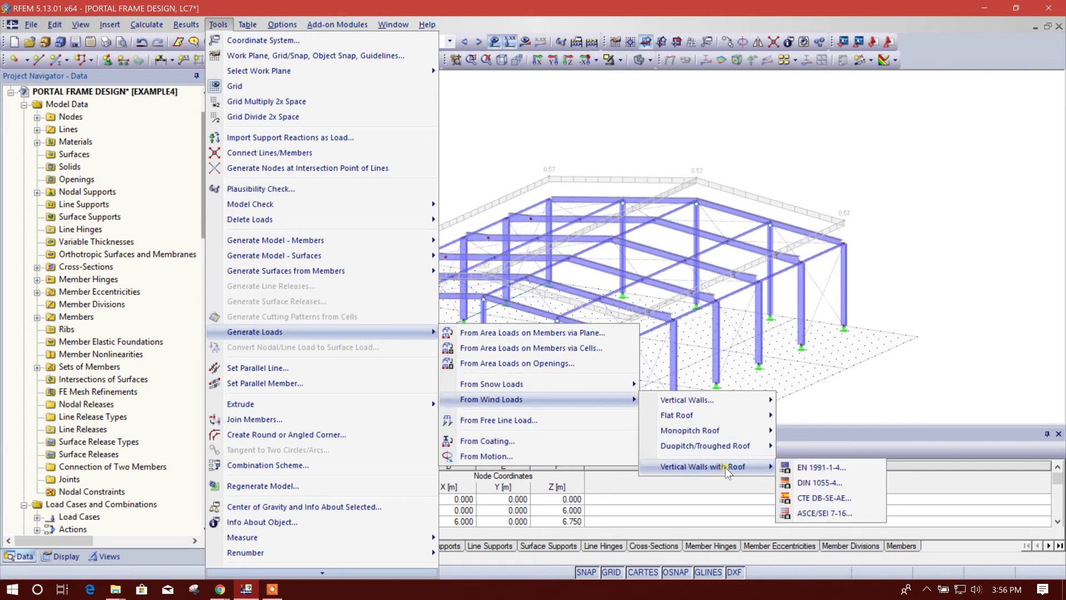
click(812, 511)
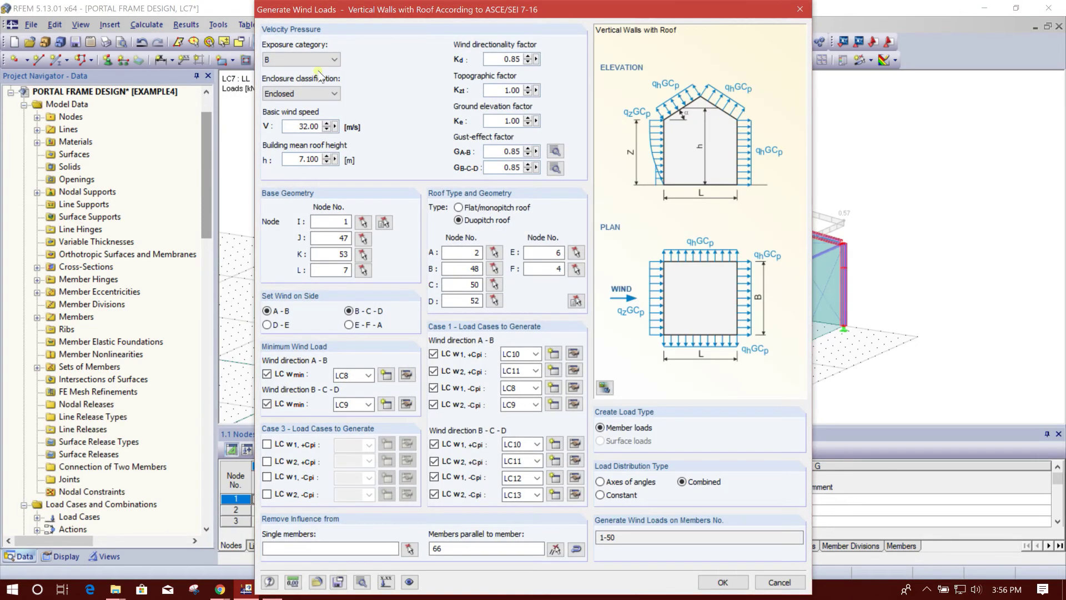
Keep exposure category B and review the directionality, topographic, elevation and gust factors.
click(300, 60)
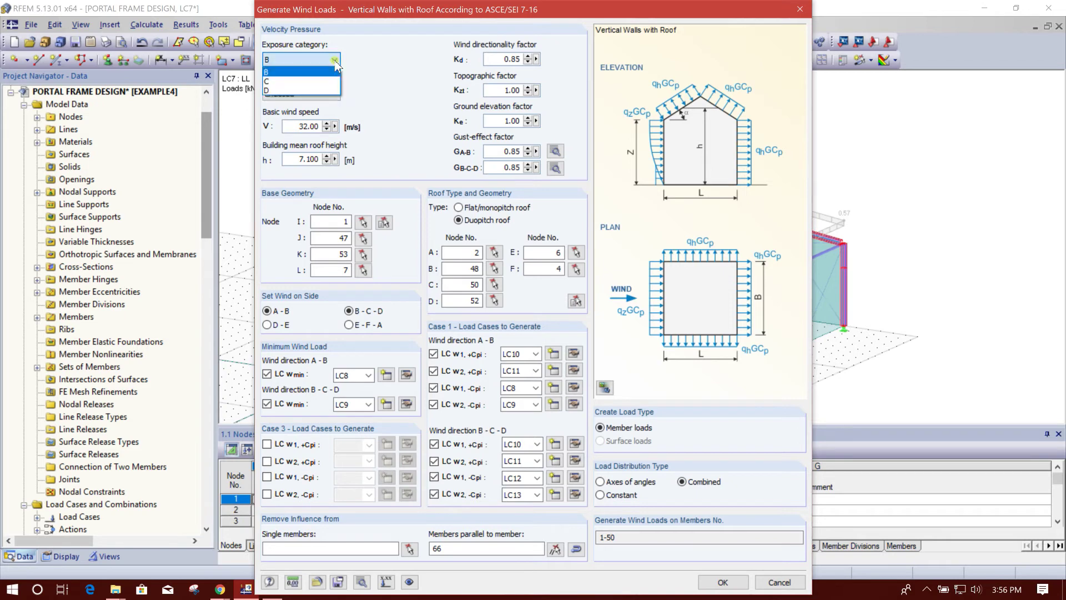
click(294, 70)
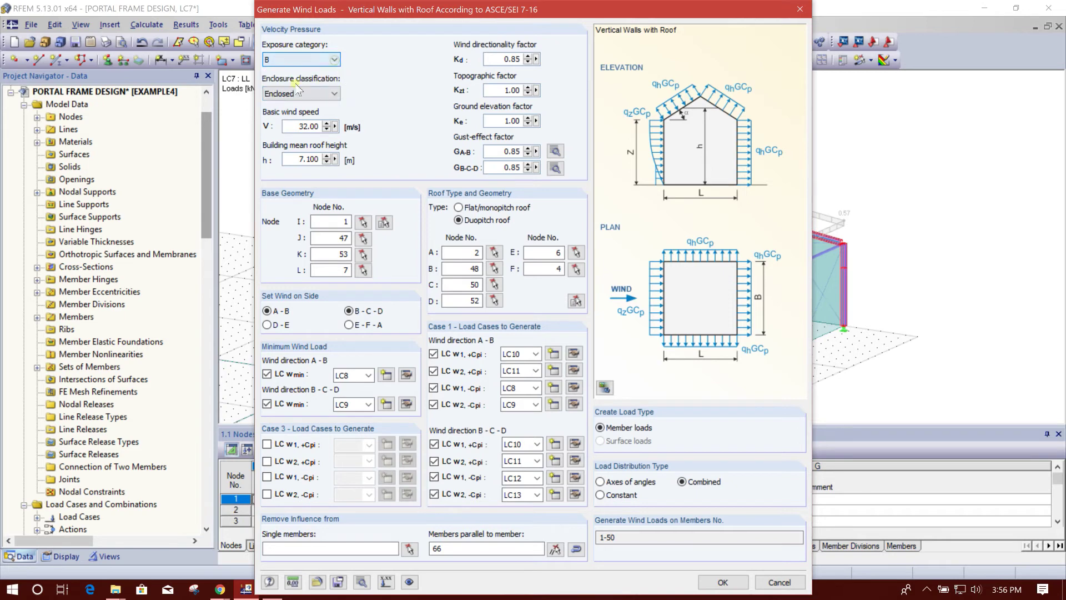
double_click(511, 59)
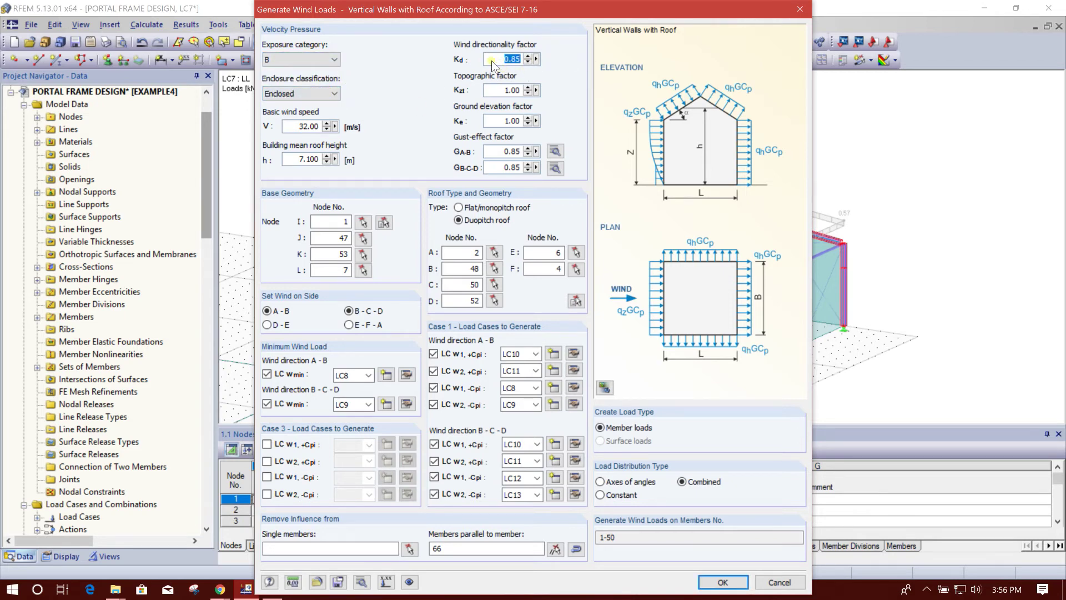
key(Tab)
Recheck the directionality, ground elevation and A-B / B-C-D gust-effect factors.
key(Tab)
key(Tab)
click(499, 122)
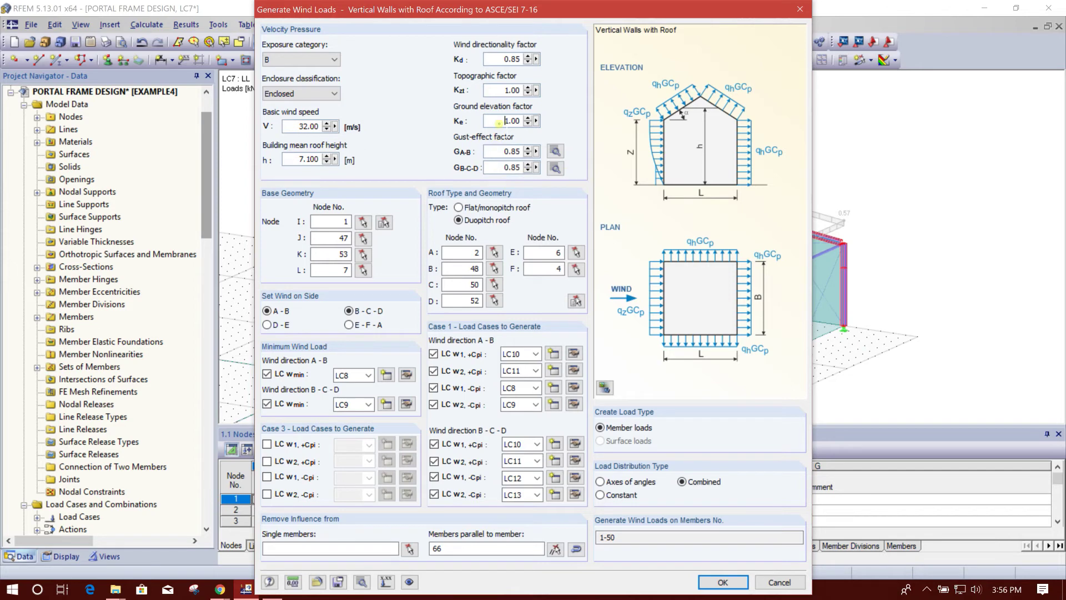
double_click(511, 167)
Set basic wind speed to 28 m/s and mean roof height to 7.250 m.
double_click(305, 127)
text(28)
key(ctrl+a)
text(7)
click(502, 153)
double_click(549, 252)
text(5)
key(BackSpace)
text(5)
double_click(496, 59)
key(Tab)
key(Tab)
key(Tab)
click(502, 121)
click(517, 165)
double_click(504, 151)
click(333, 222)
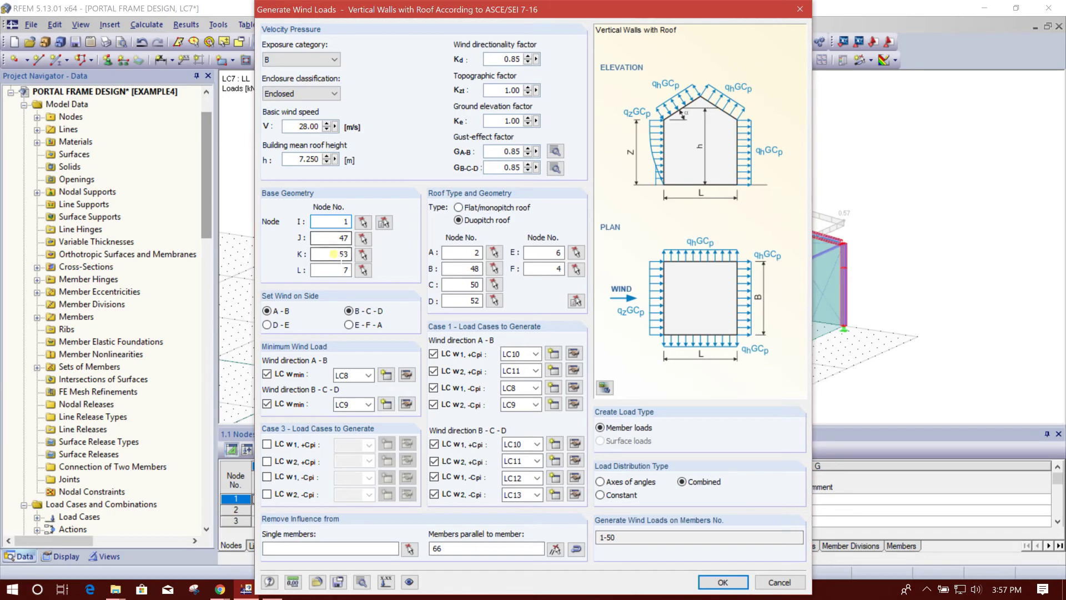
click(365, 272)
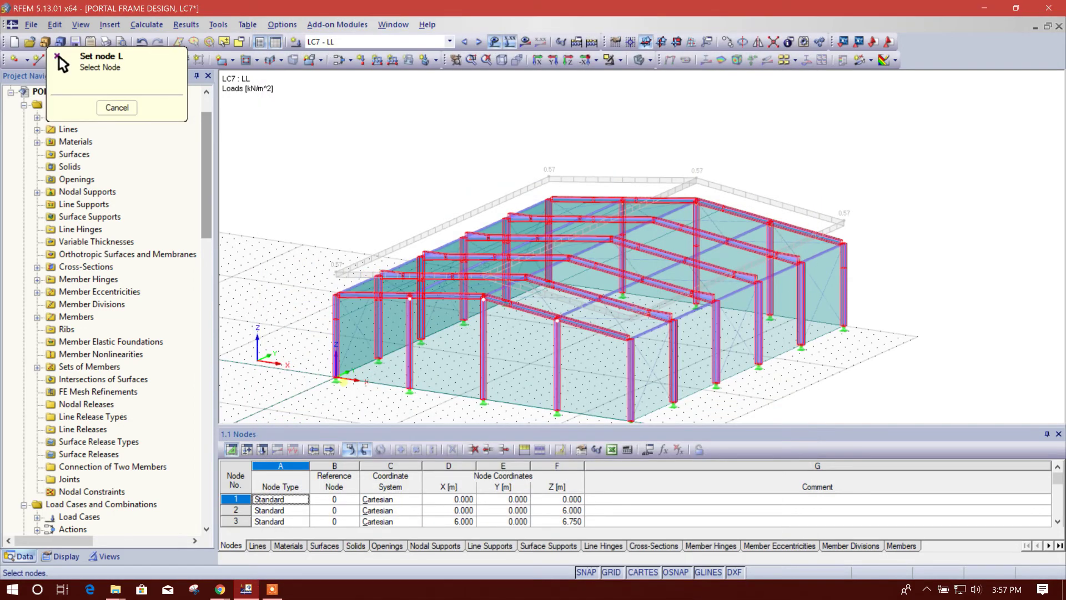
Pick base boundary corner nodes 1, 47, 53 and 7 from the model.
click(338, 380)
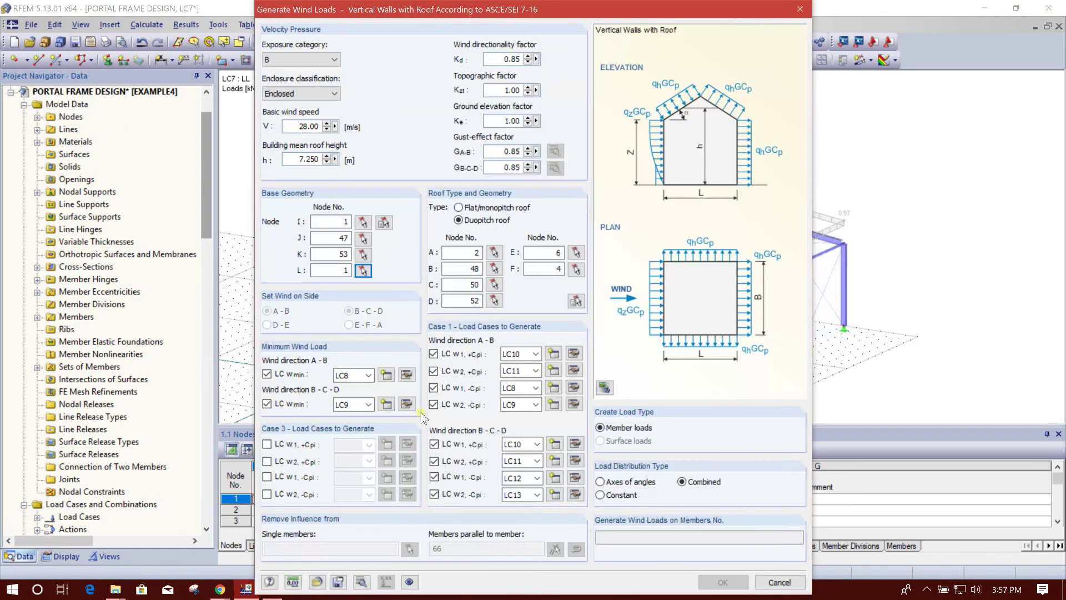
click(384, 223)
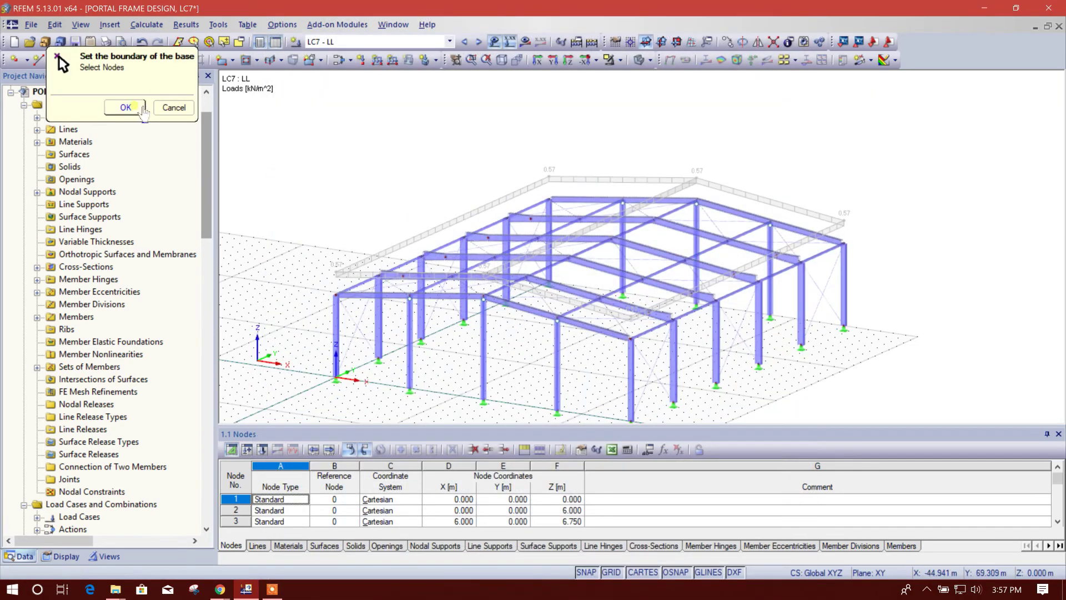
click(336, 379)
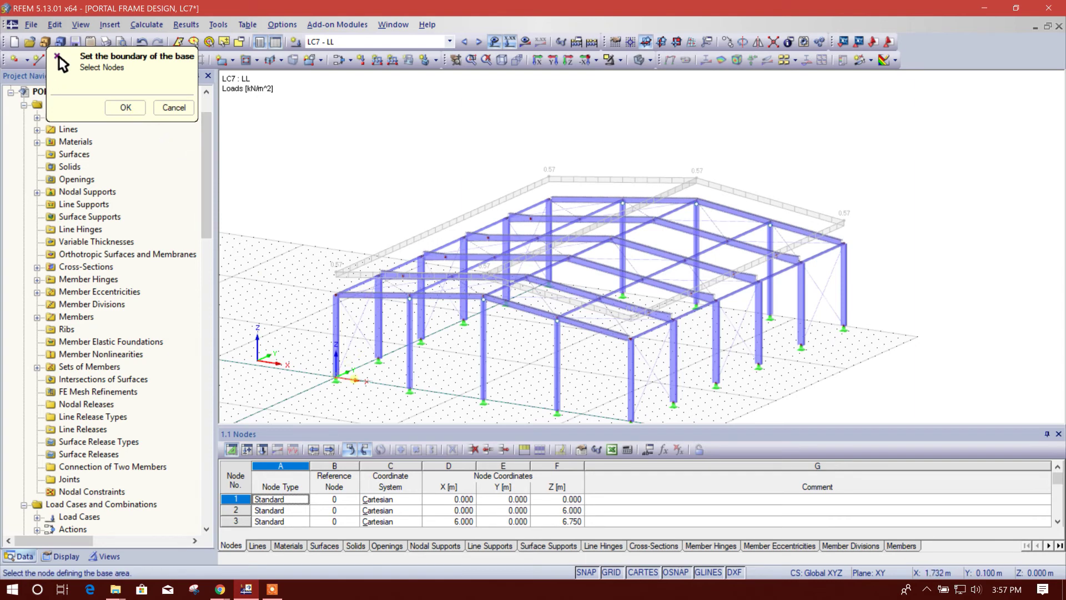
click(551, 281)
click(842, 327)
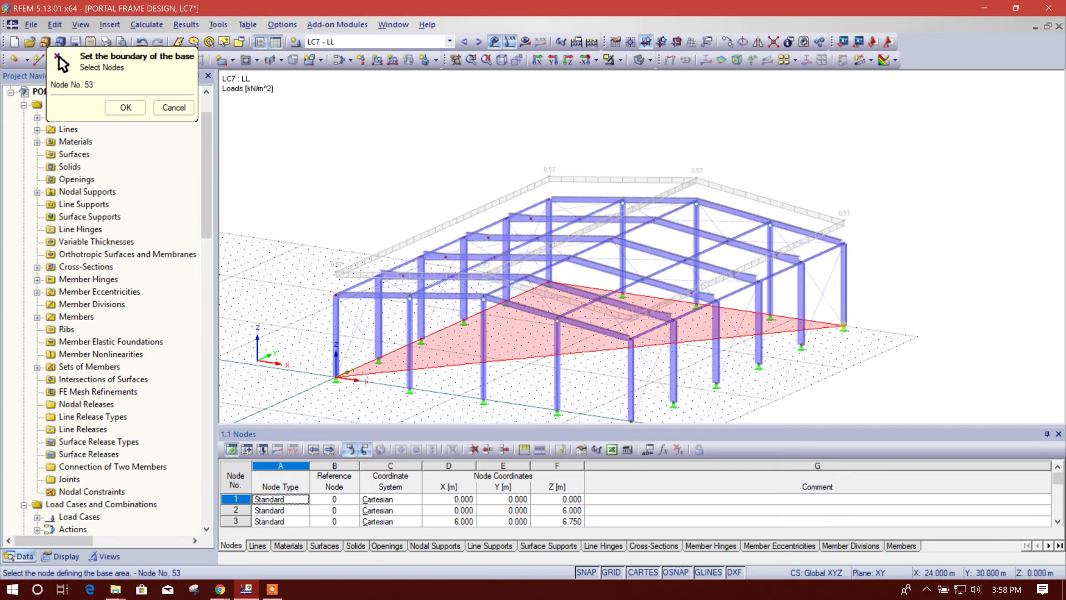
click(672, 421)
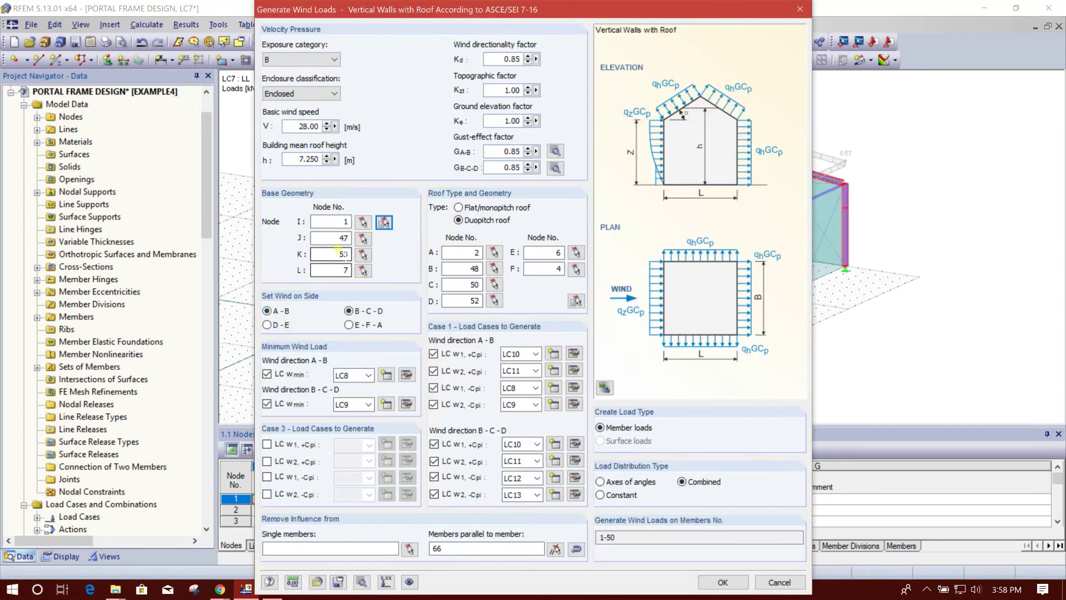
Keep the duopitch roof type and check it against the isometric building sketch.
click(344, 222)
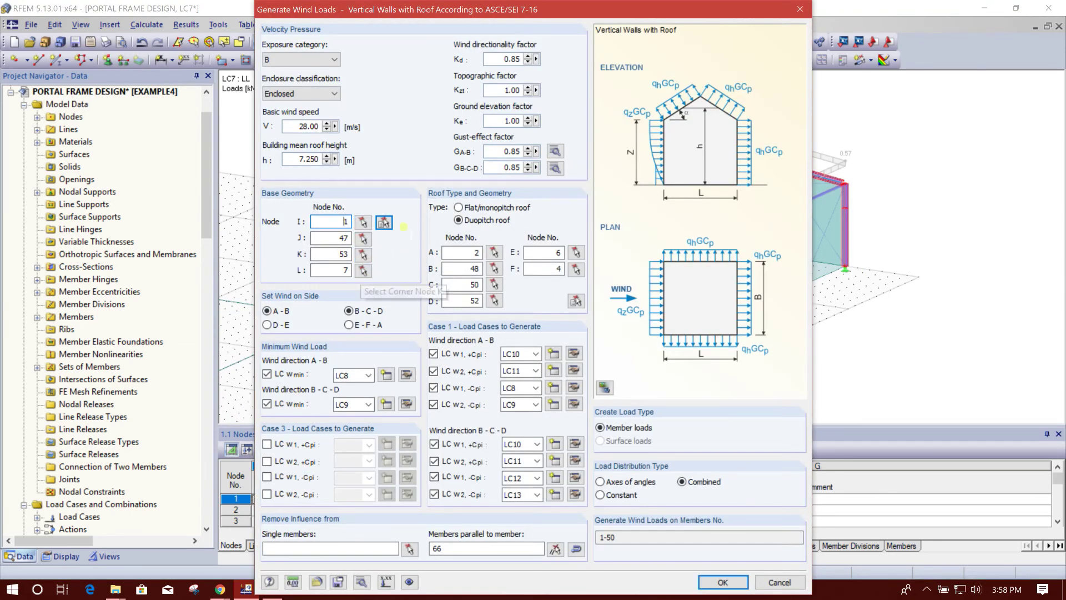
click(463, 253)
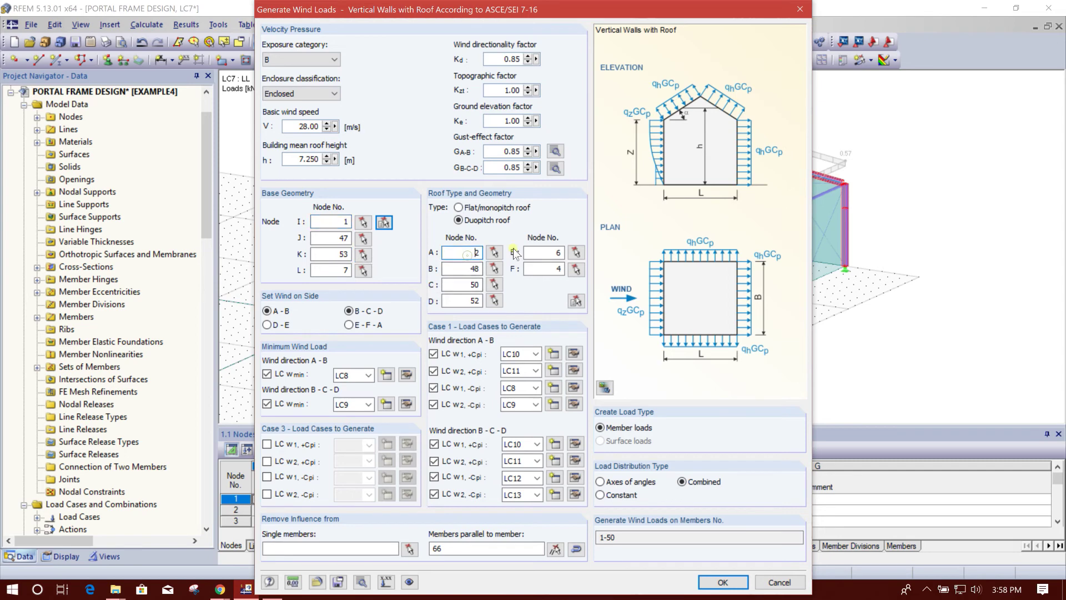
click(493, 208)
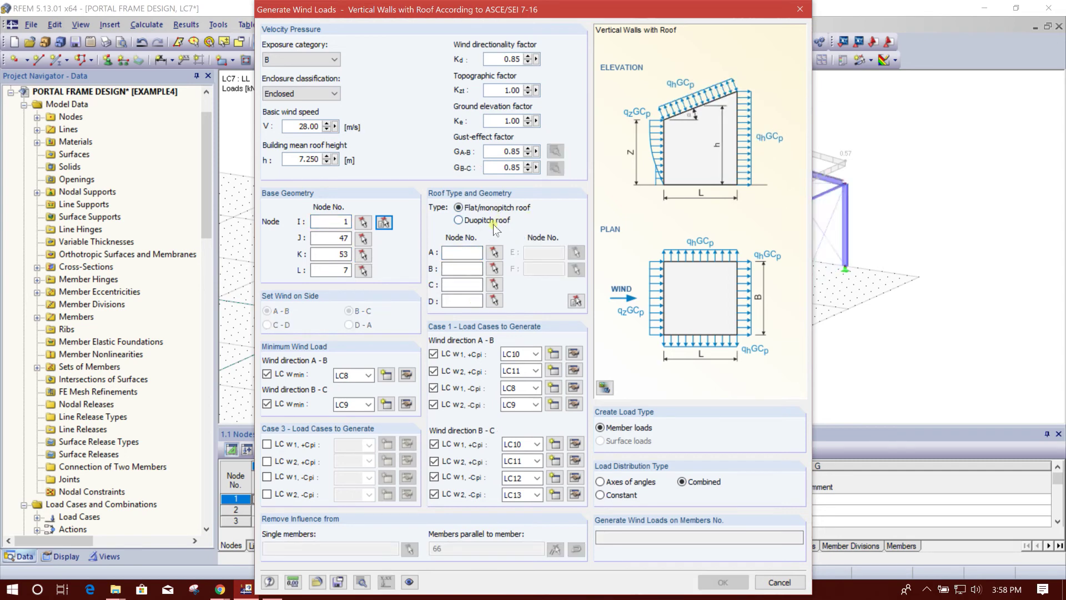
click(459, 221)
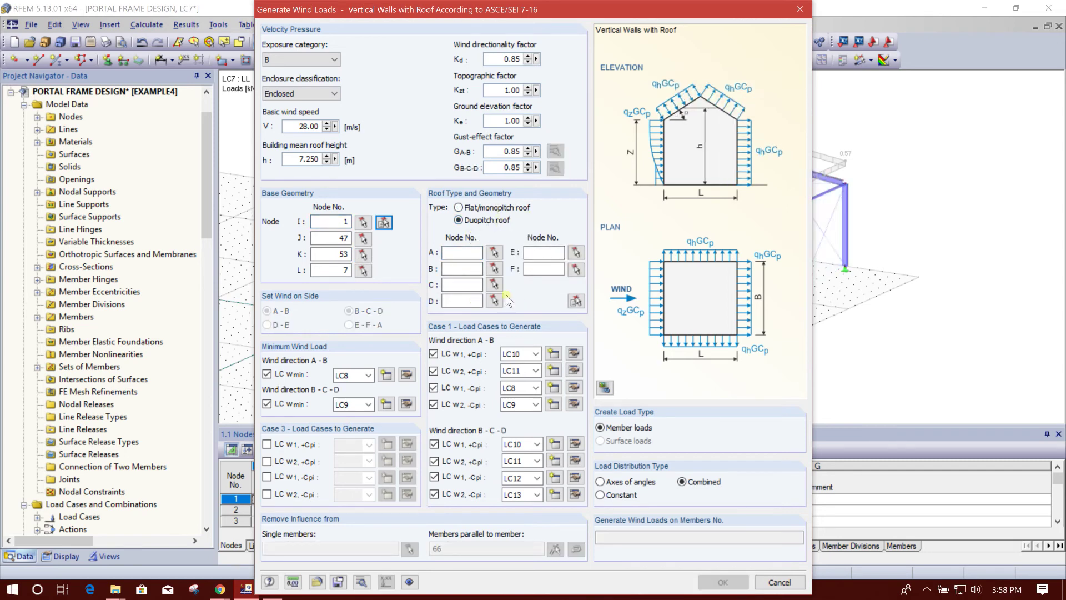
click(606, 388)
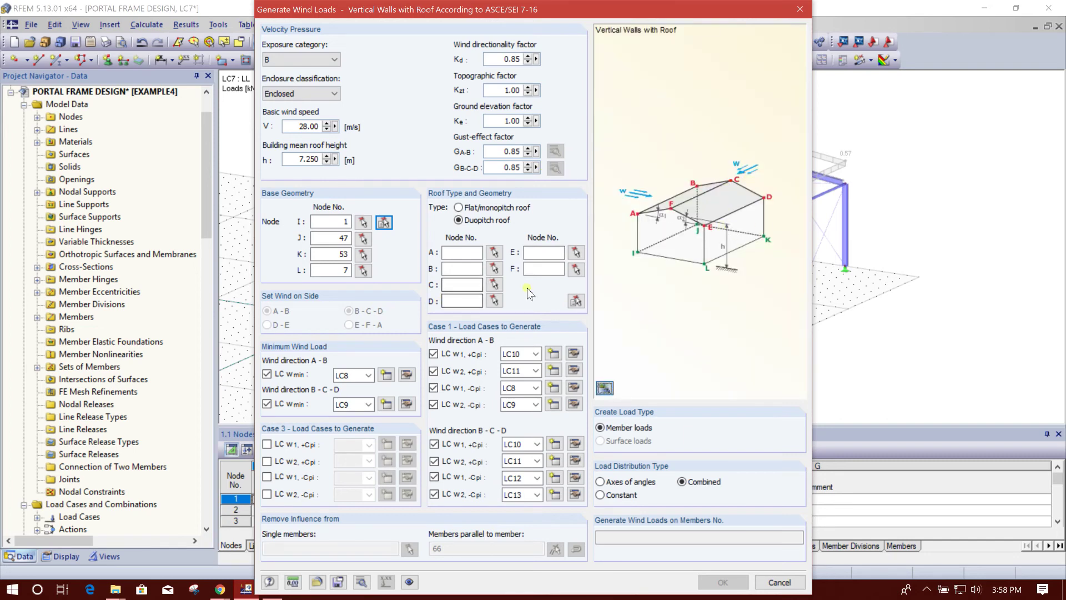
click(604, 389)
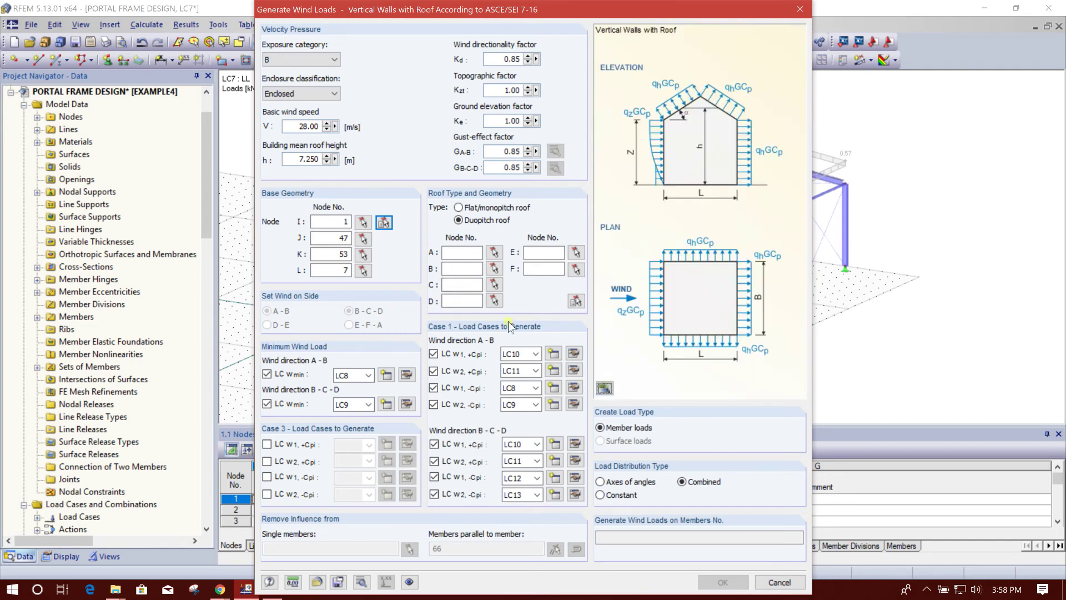
Pick roof boundary nodes 2, 48, 50, 52, 6 and 4 from the model.
click(575, 301)
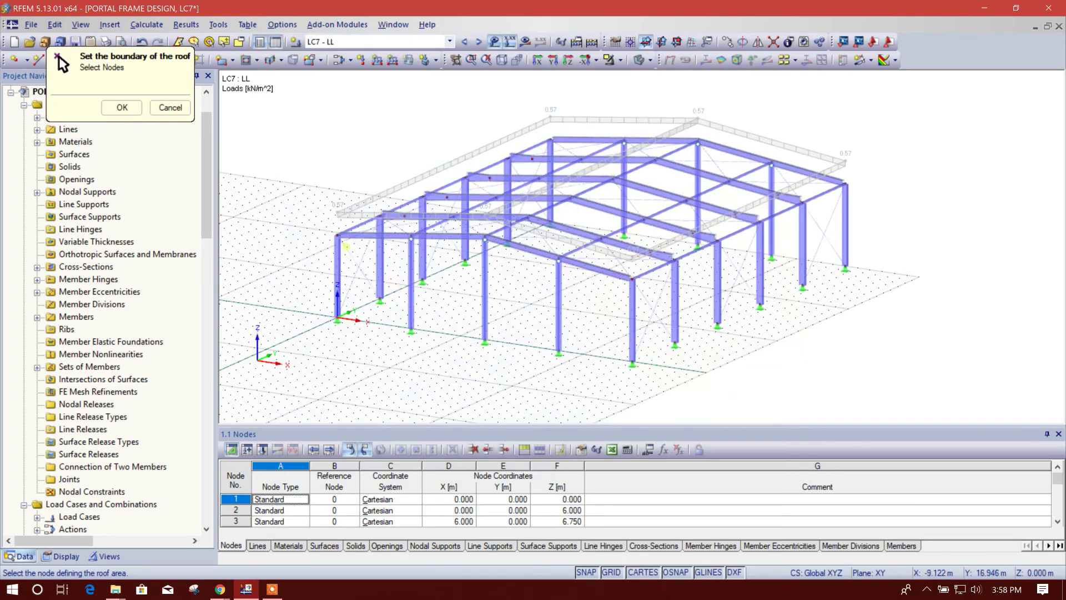
click(551, 139)
click(698, 142)
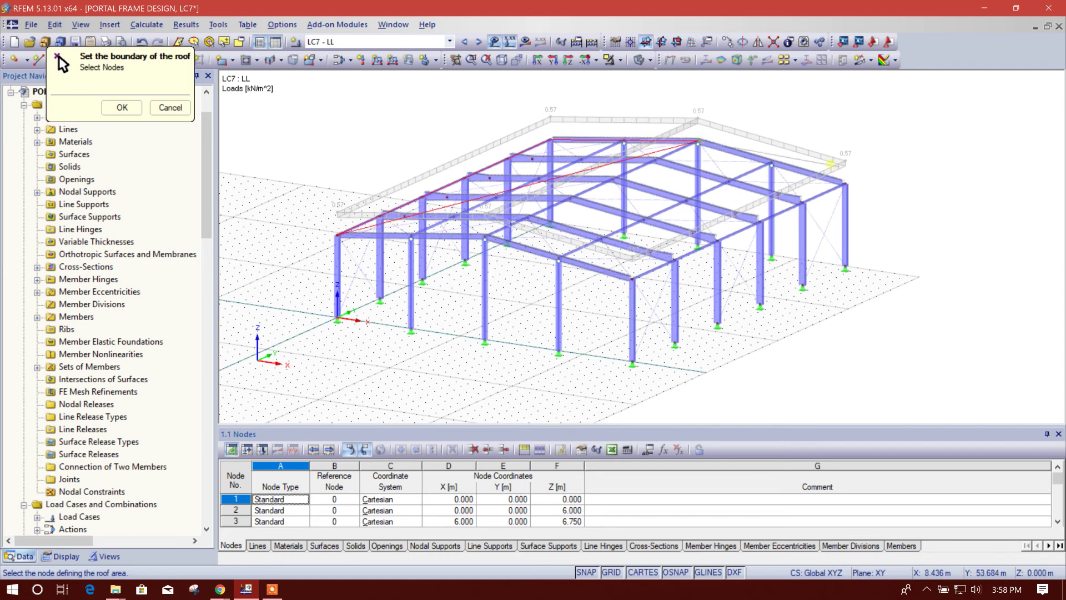
click(844, 183)
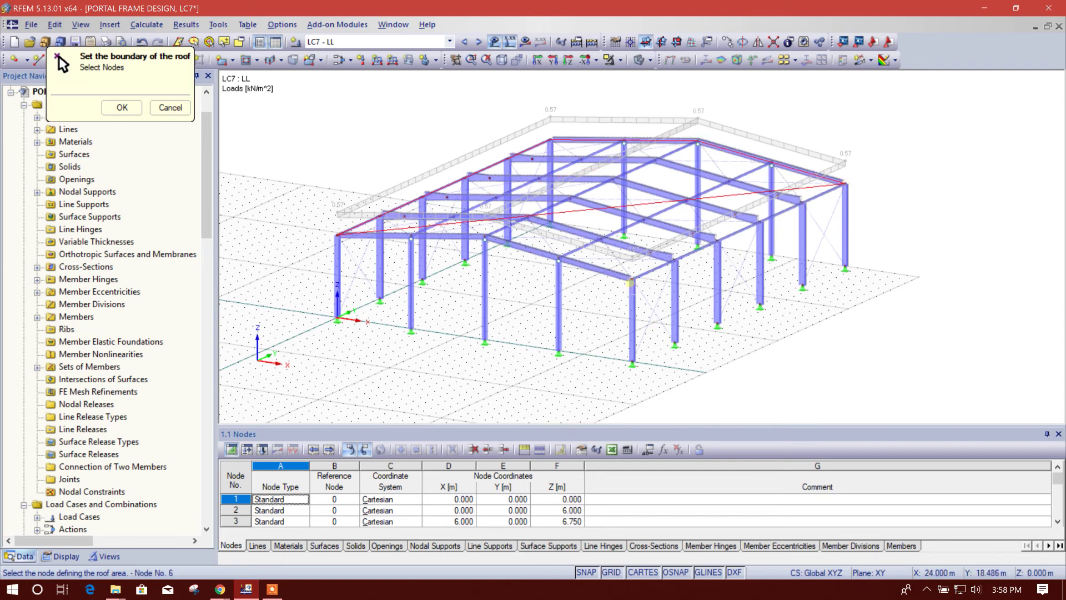
click(632, 277)
Confirm the roof nodes, move the wind dialog aside, and display the labelled isometric sketch.
key(Return)
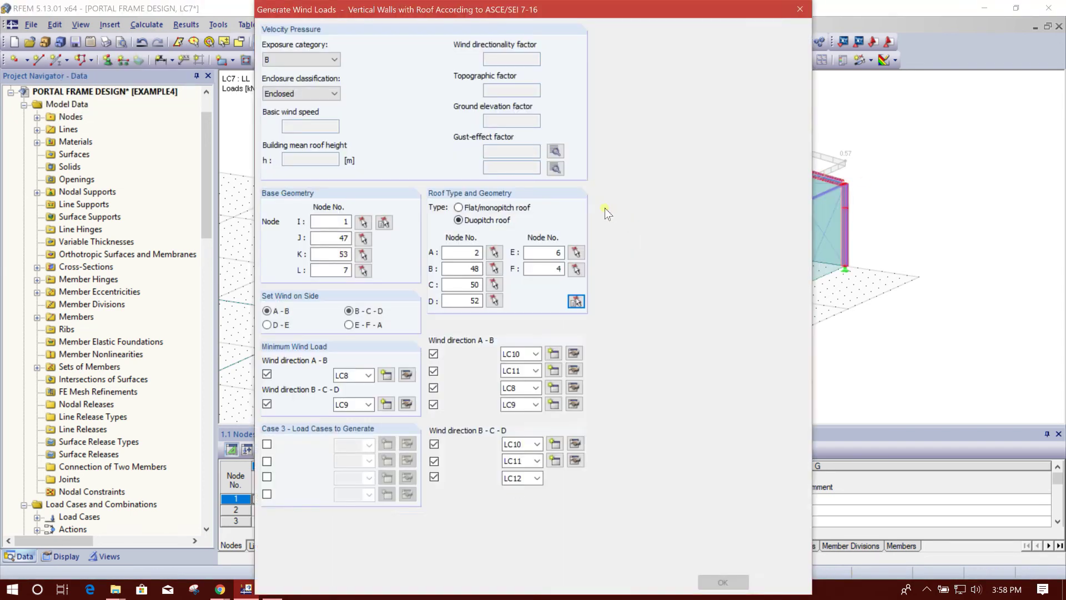
drag(599, 9, 347, 35)
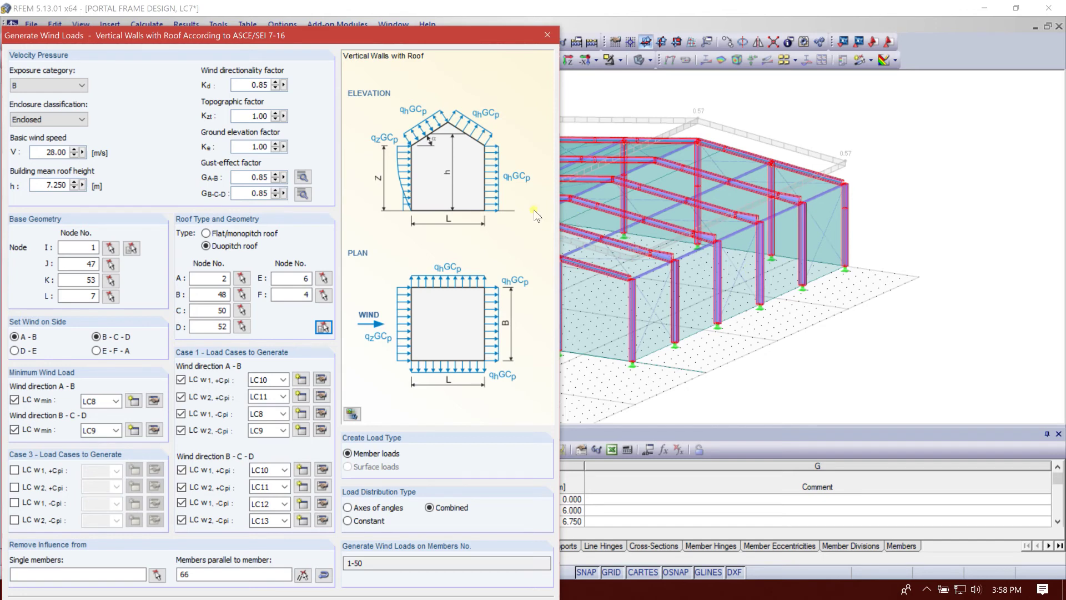
drag(355, 42, 820, 47)
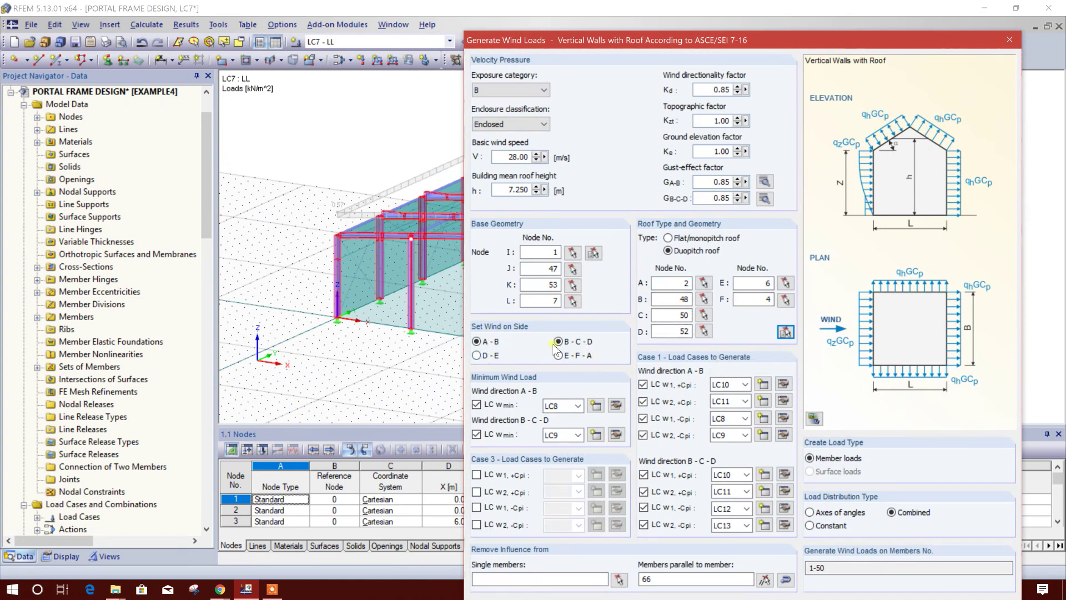
click(815, 419)
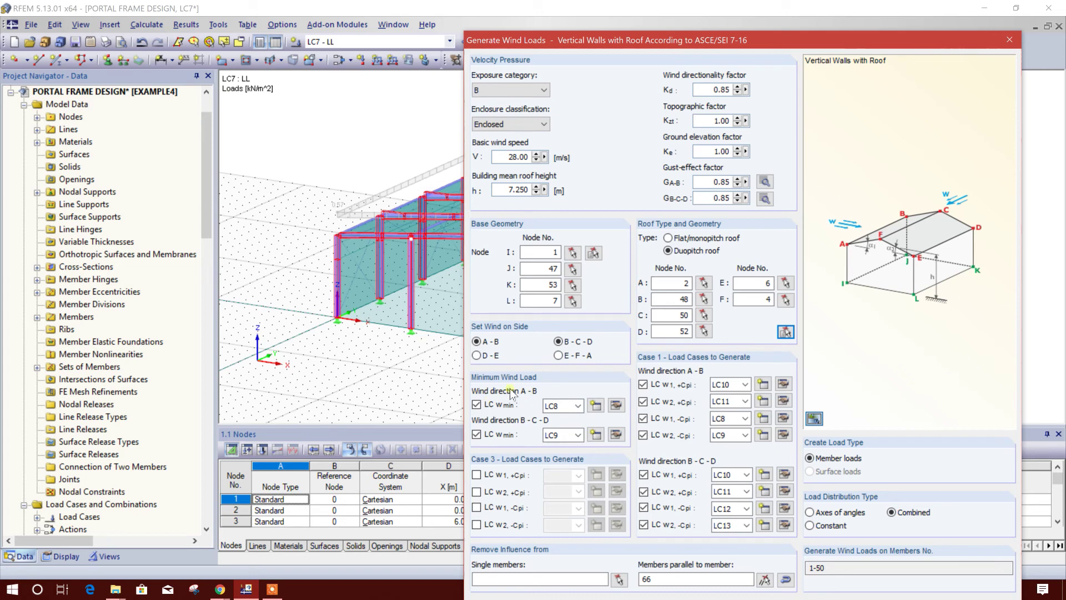
Keep LC8 for A-B and LC9 for B-C-D minimum wind, adding a new load case.
click(560, 405)
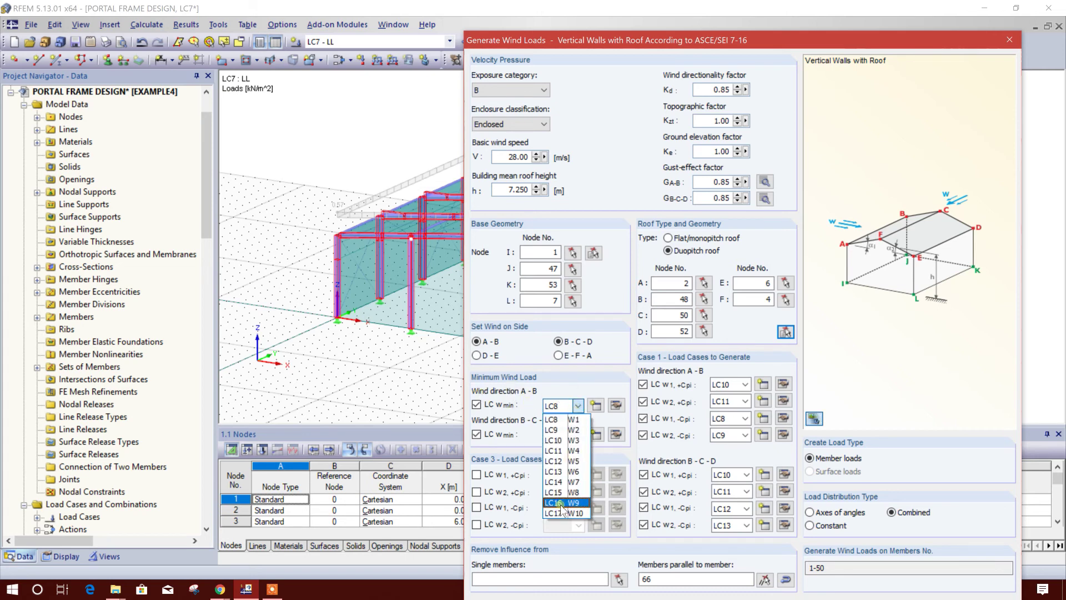
click(575, 432)
click(575, 434)
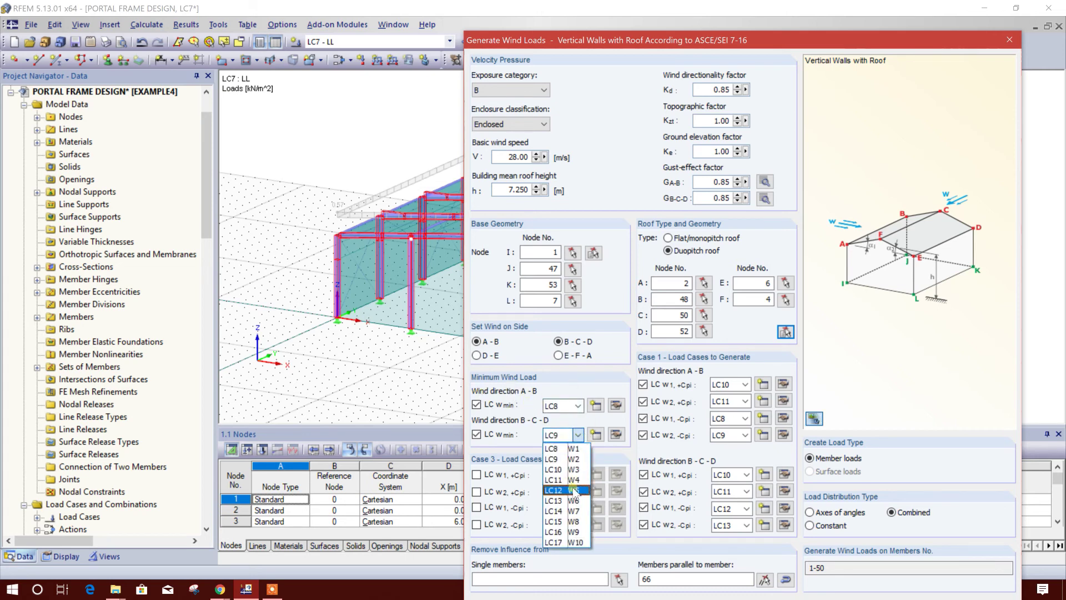
click(609, 415)
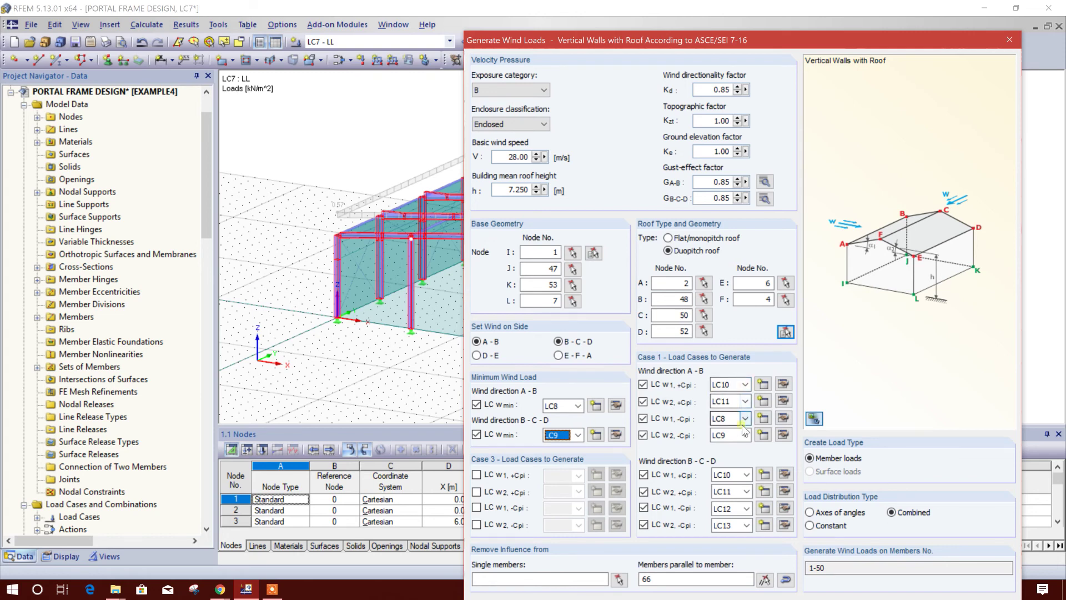
click(763, 419)
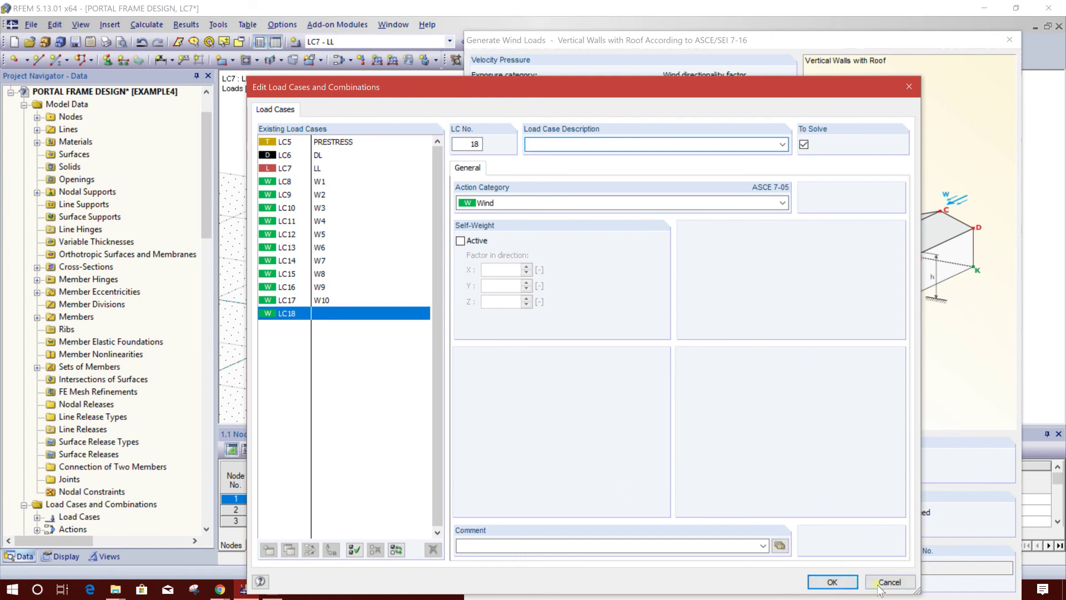
click(833, 582)
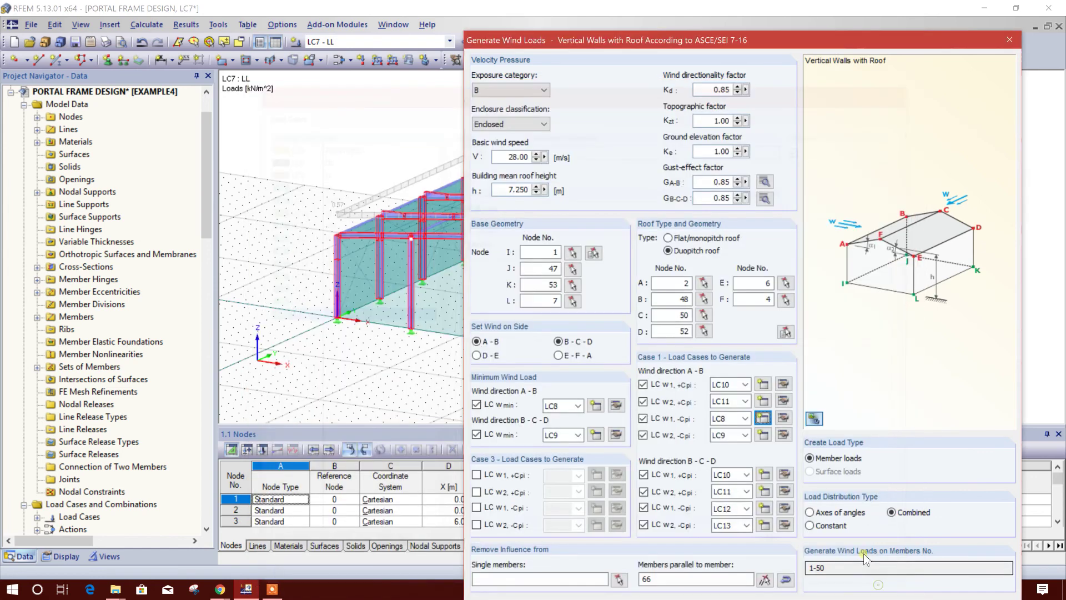
Assign LC12 and LC13 to the A-B w1 and w2 -Cpi cases.
click(742, 419)
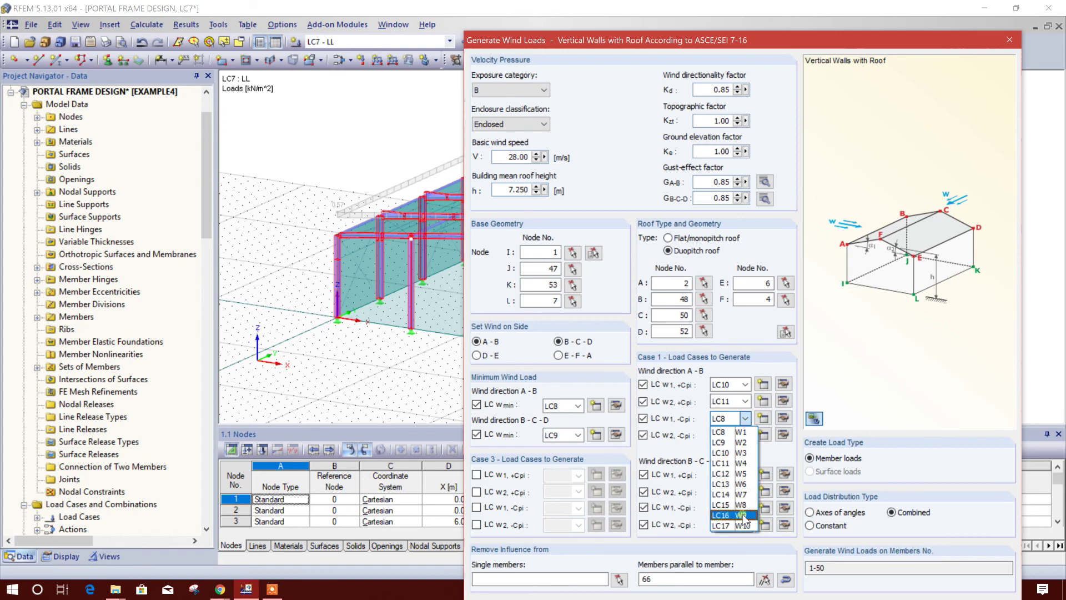
click(738, 473)
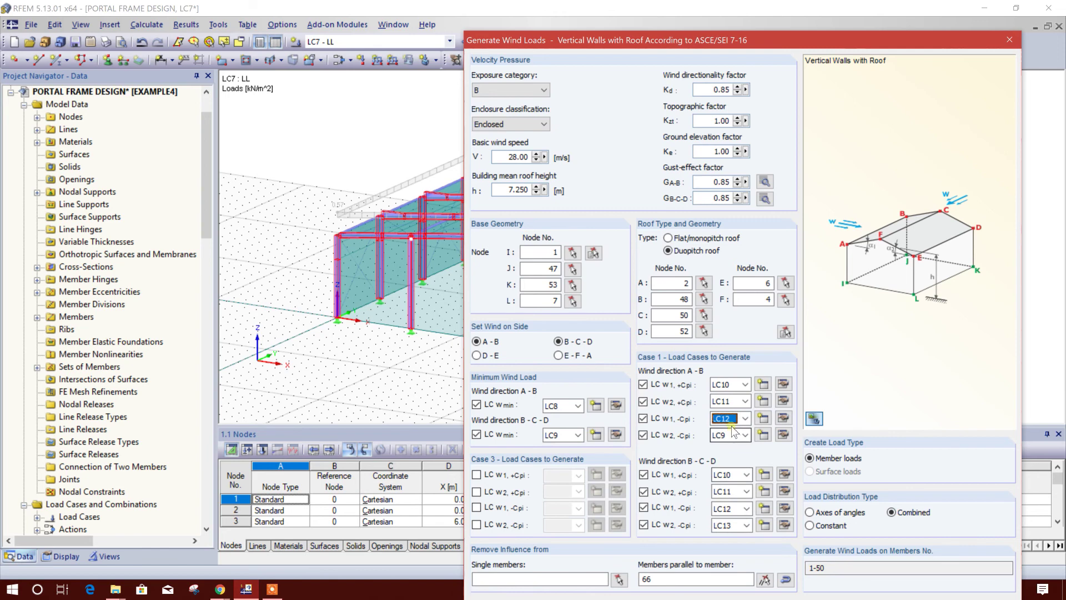
click(736, 434)
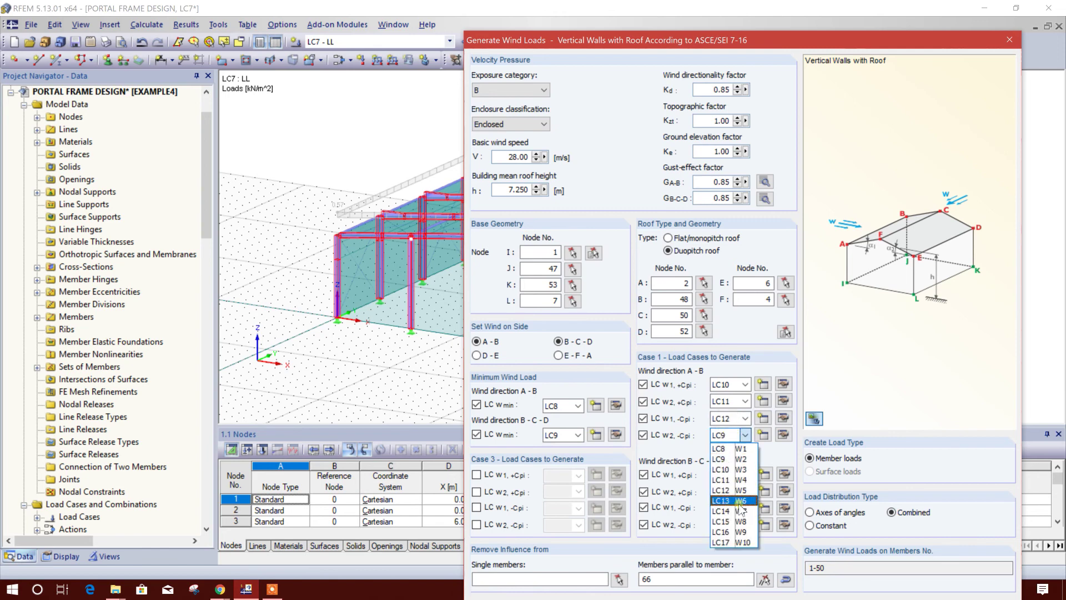
click(741, 501)
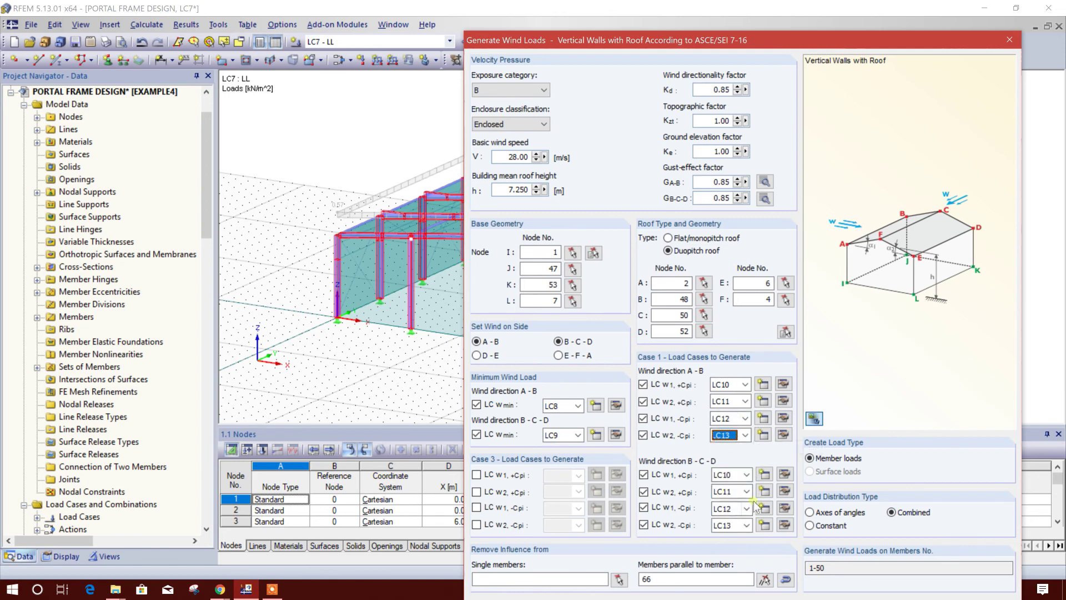
Assign LC14–LC17 to the B-C-D w1/w2 +Cpi and -Cpi cases.
click(747, 474)
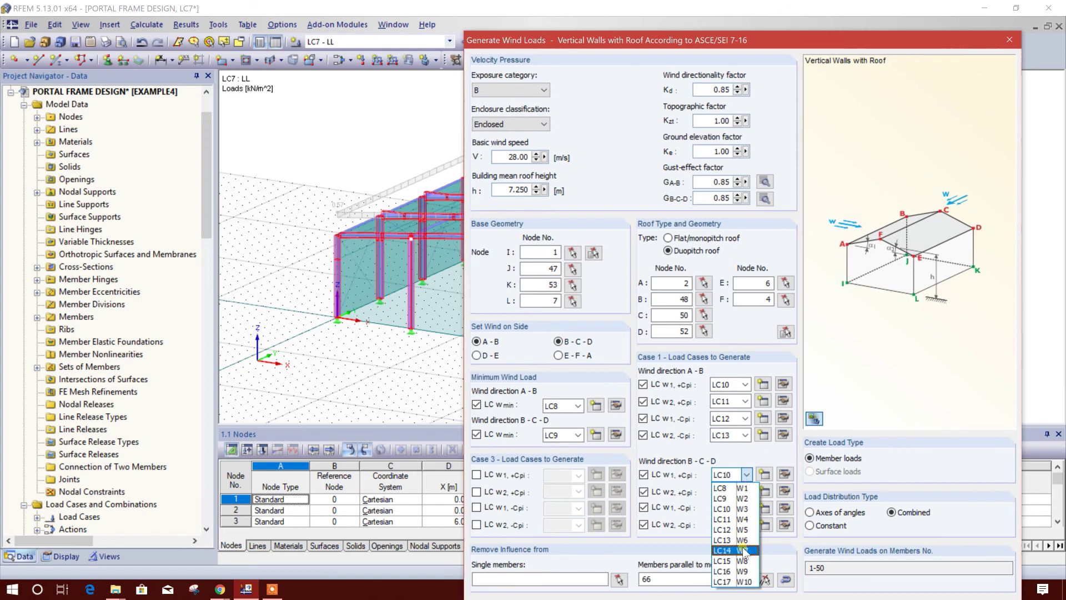
click(744, 549)
click(747, 492)
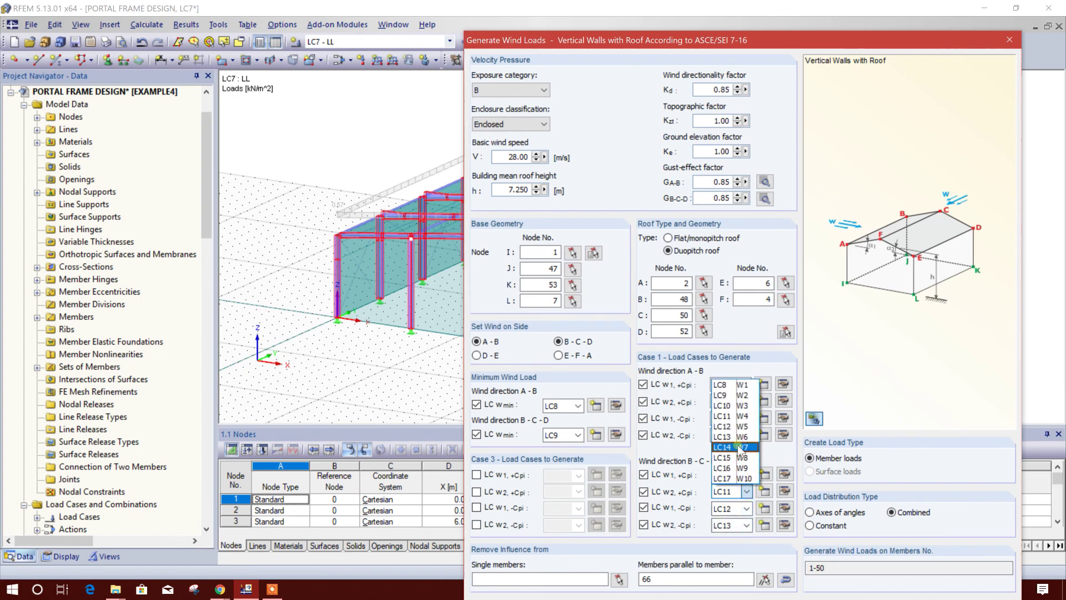
click(740, 448)
click(746, 508)
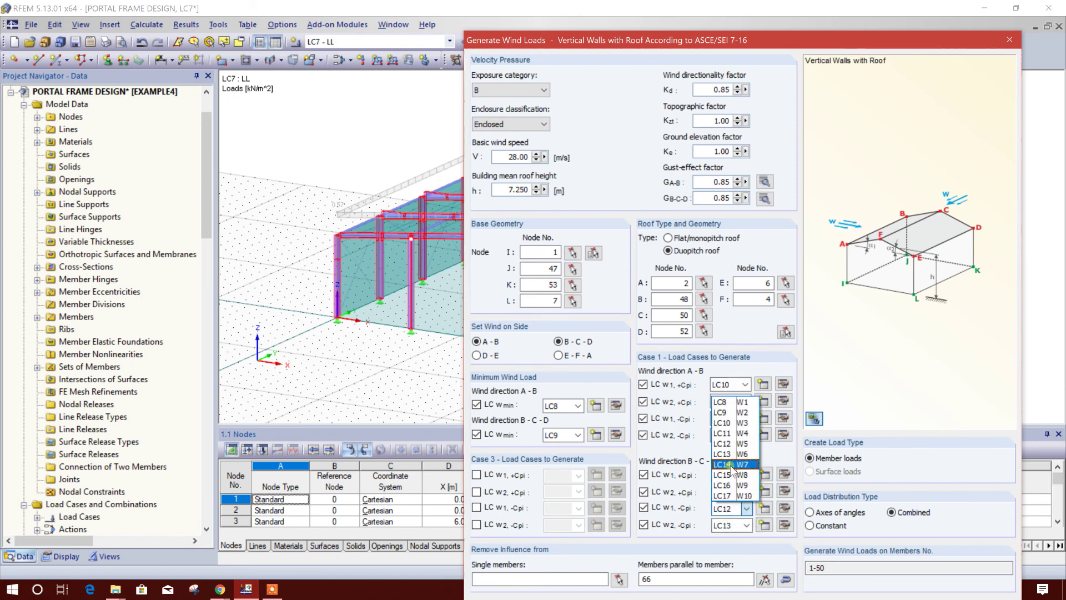
click(731, 474)
click(744, 524)
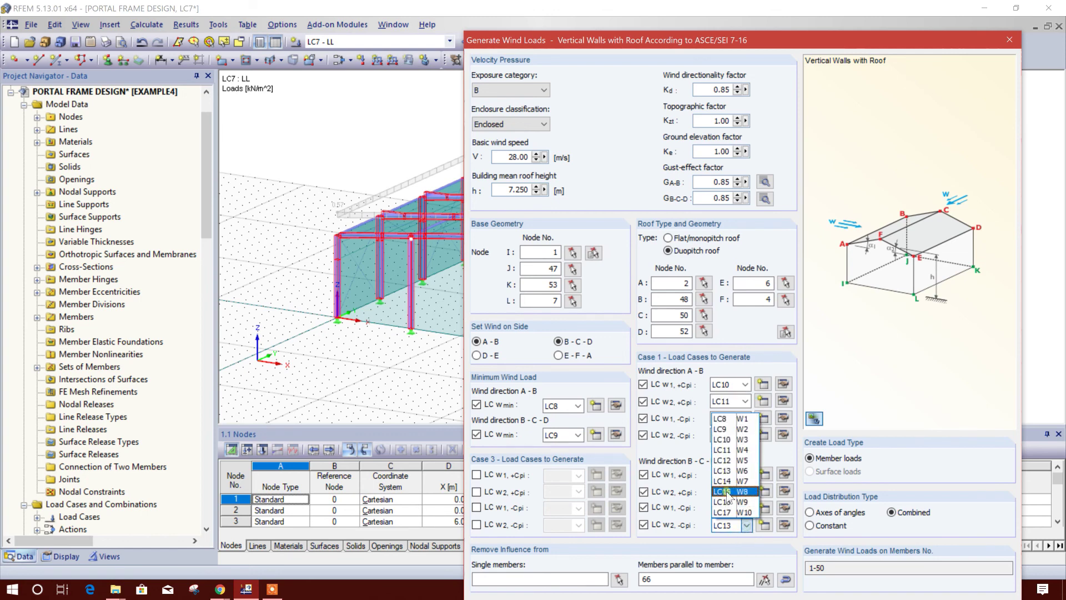
click(723, 512)
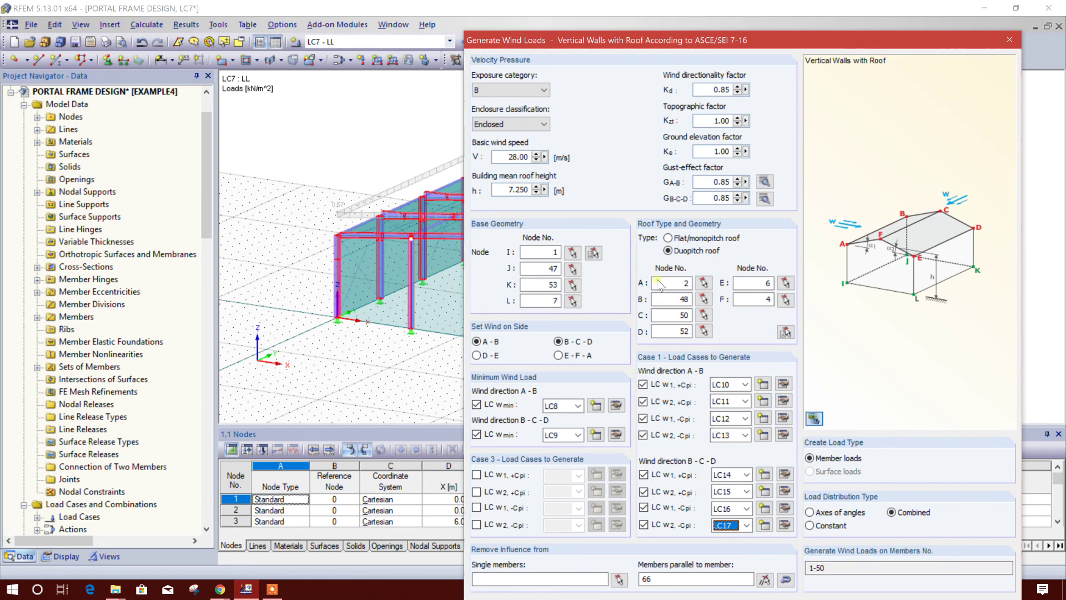
Pick member 72 as the parallel-member exclusion and generate the wind loads.
drag(758, 41, 582, 15)
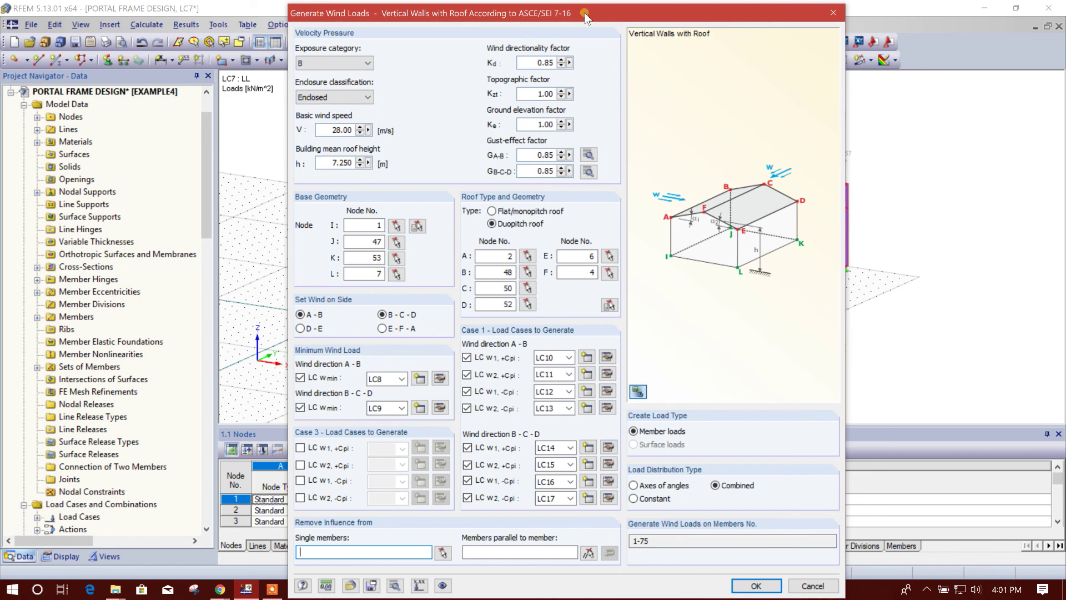
mouse_move(582, 14)
mouse_down()
mouse_move(571, 14)
mouse_move(591, 14)
mouse_move(580, 15)
mouse_up()
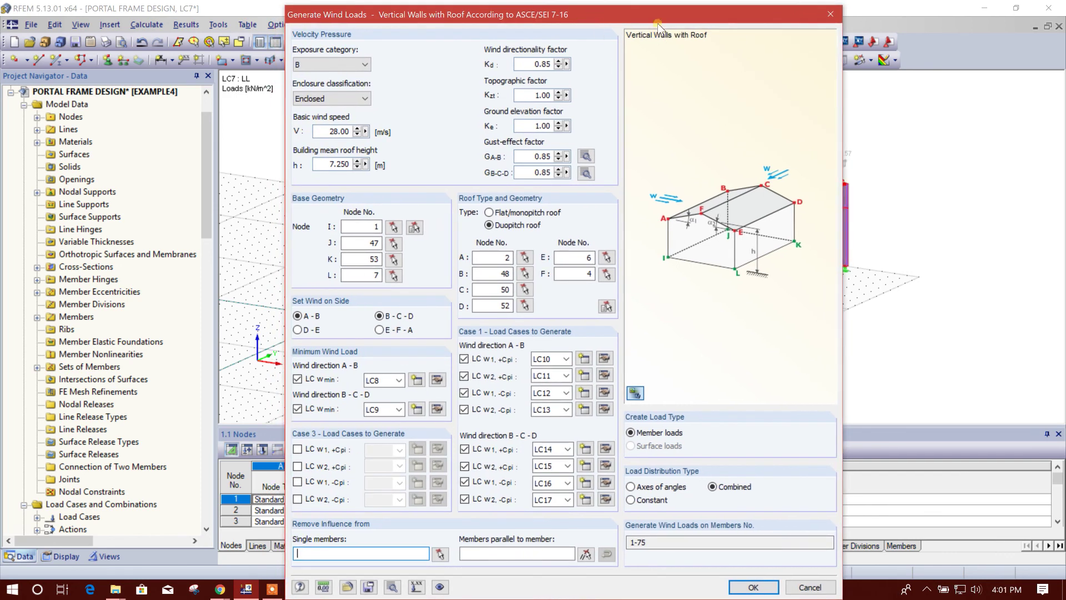
drag(687, 17, 526, 28)
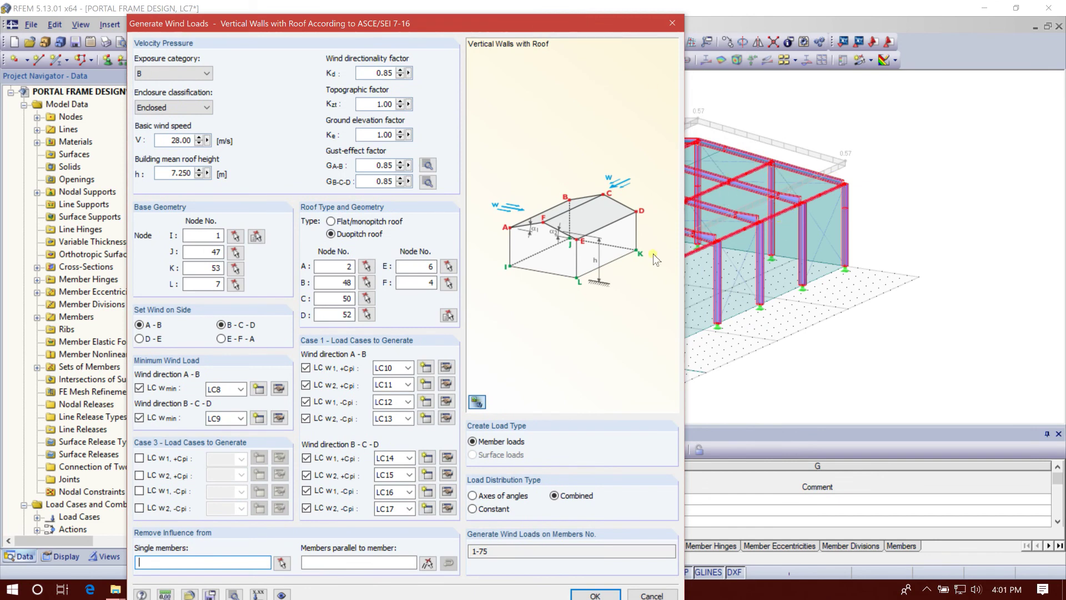
drag(544, 29, 455, 23)
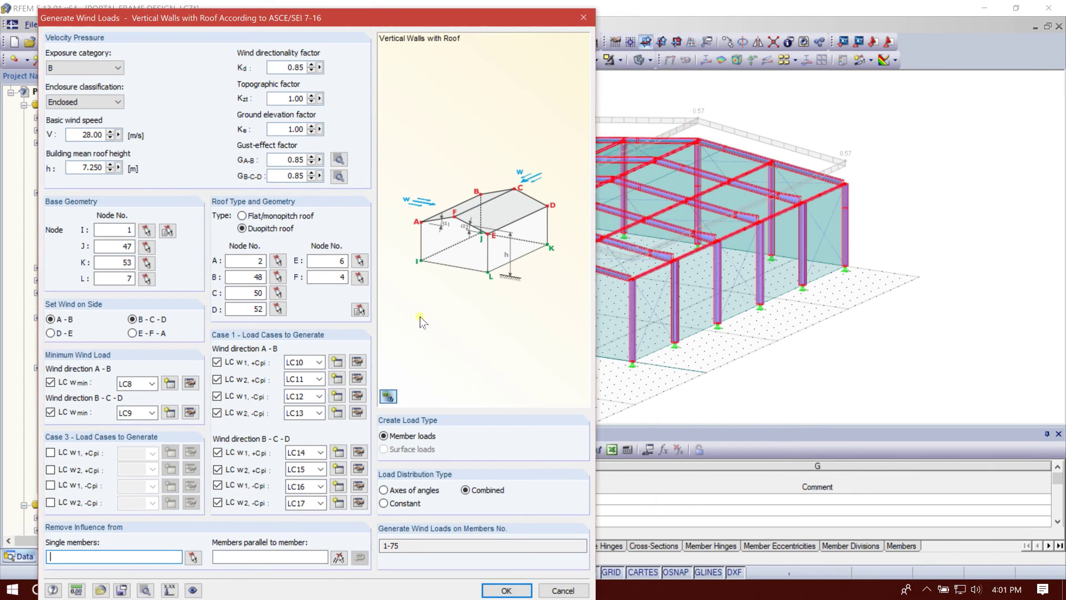
click(338, 558)
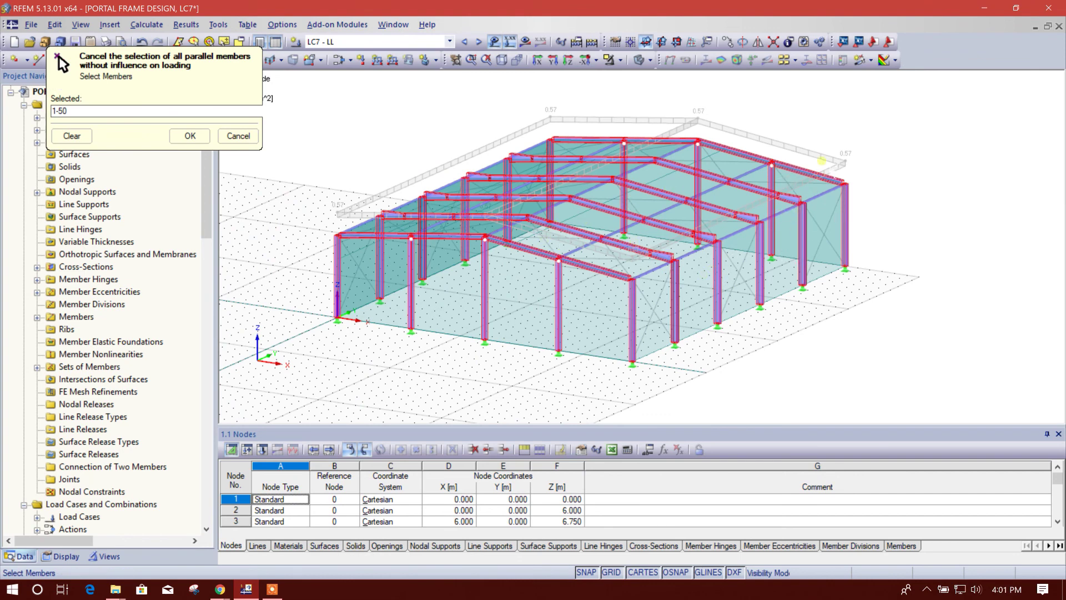
click(191, 137)
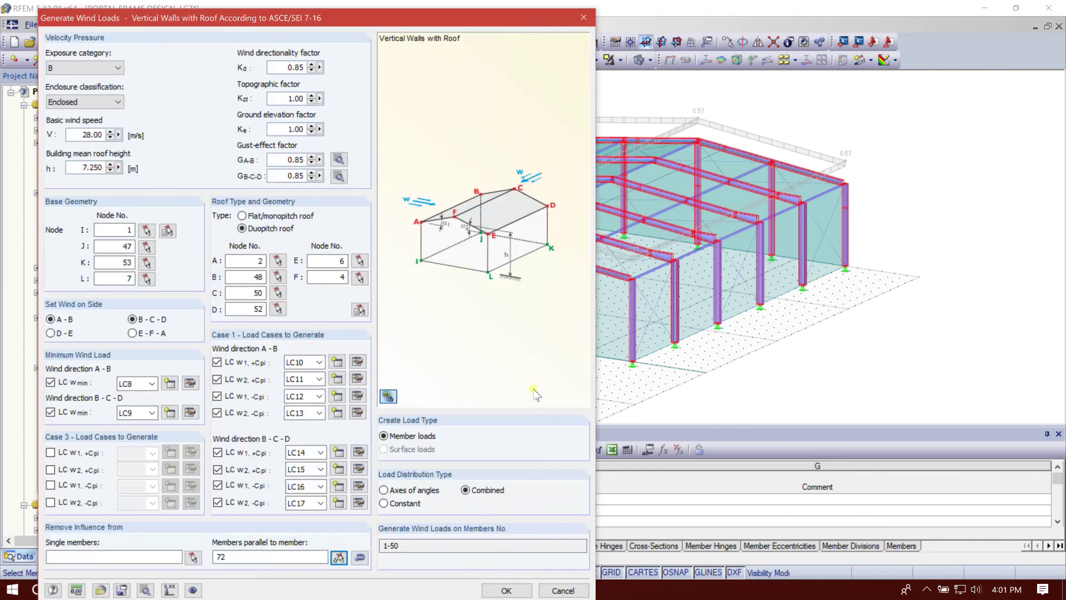
click(506, 591)
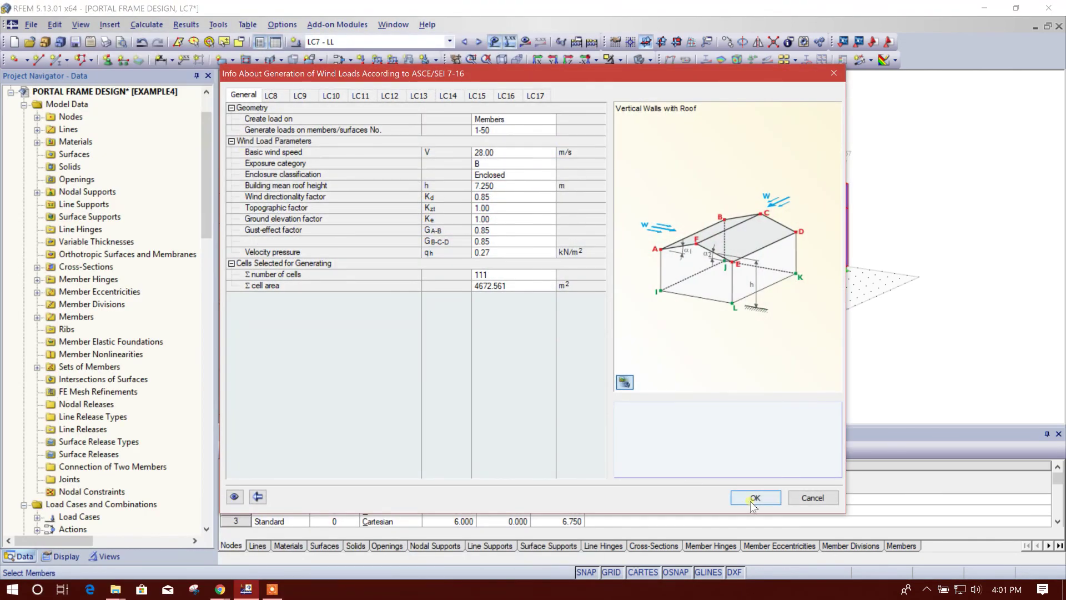
Dismiss the summary and step through wind cases W1–W10 and CO1, ending on LC17 - W10.
click(754, 501)
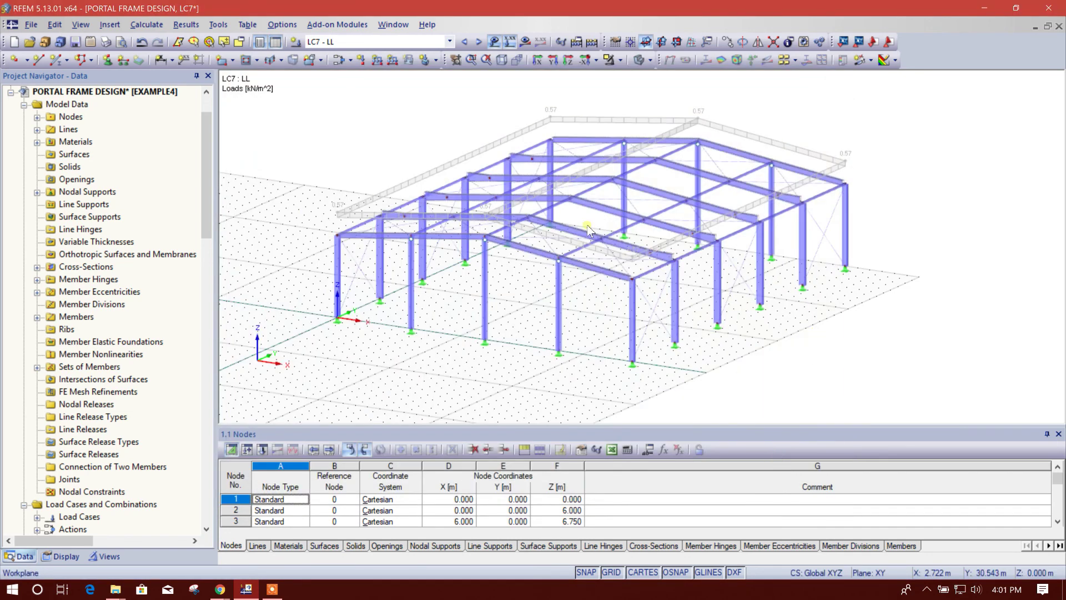
click(478, 42)
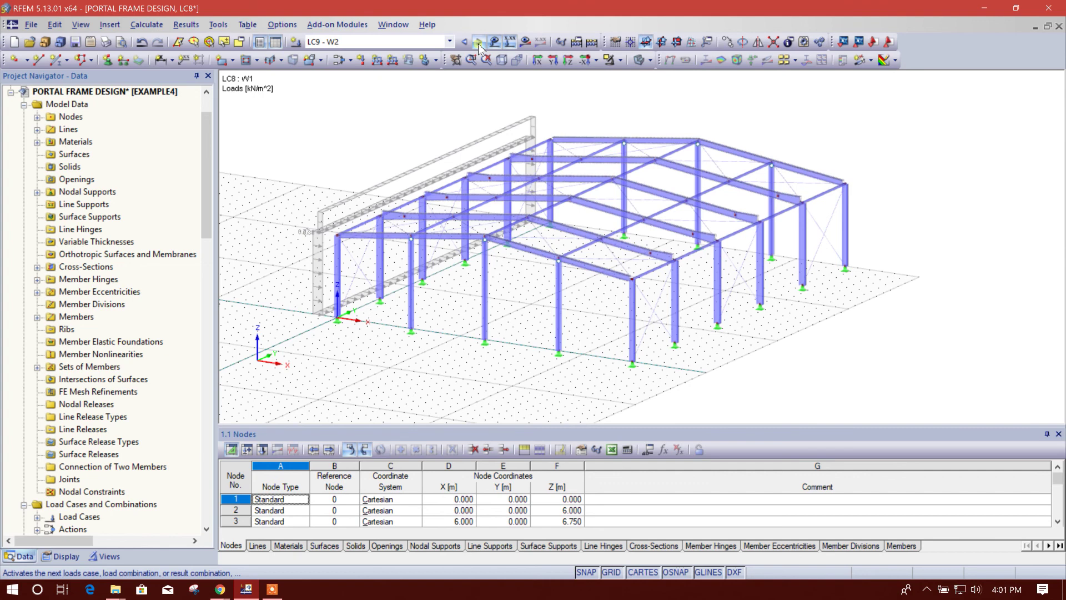
click(479, 43)
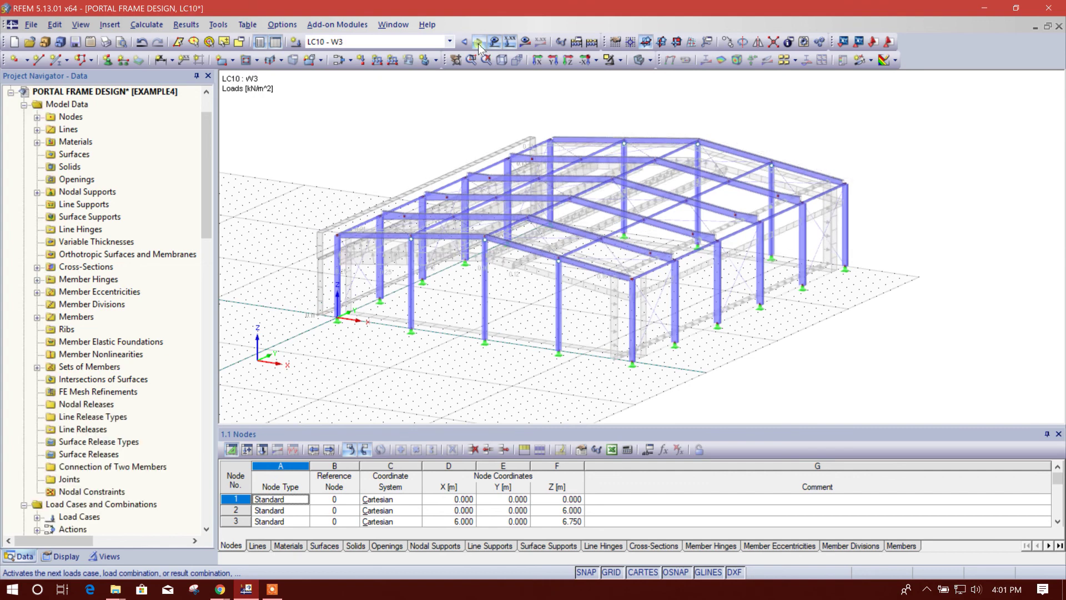
click(478, 42)
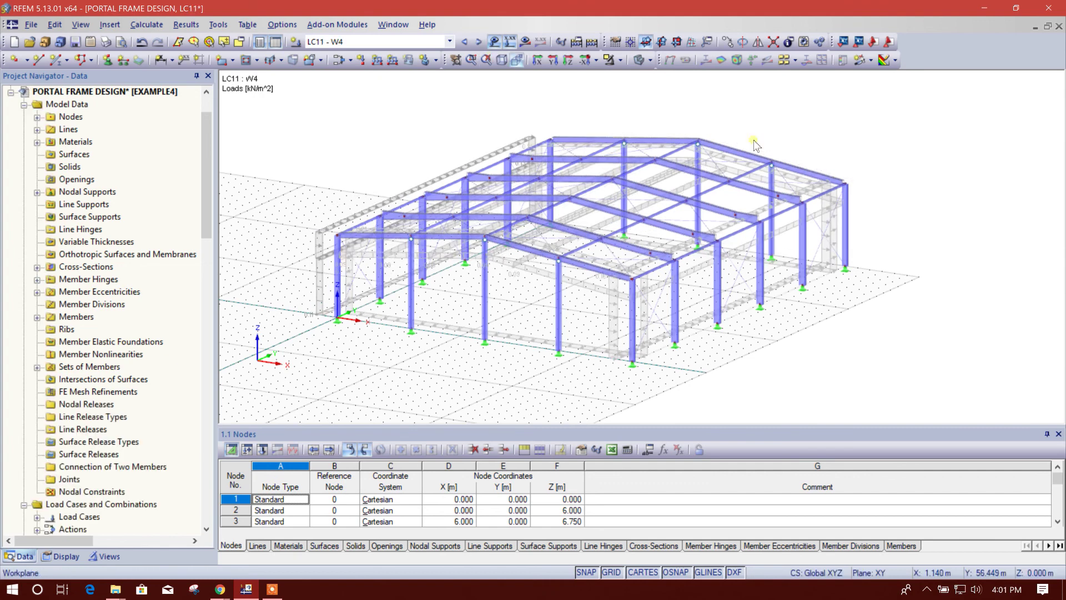
click(479, 42)
click(479, 42)
click(479, 42)
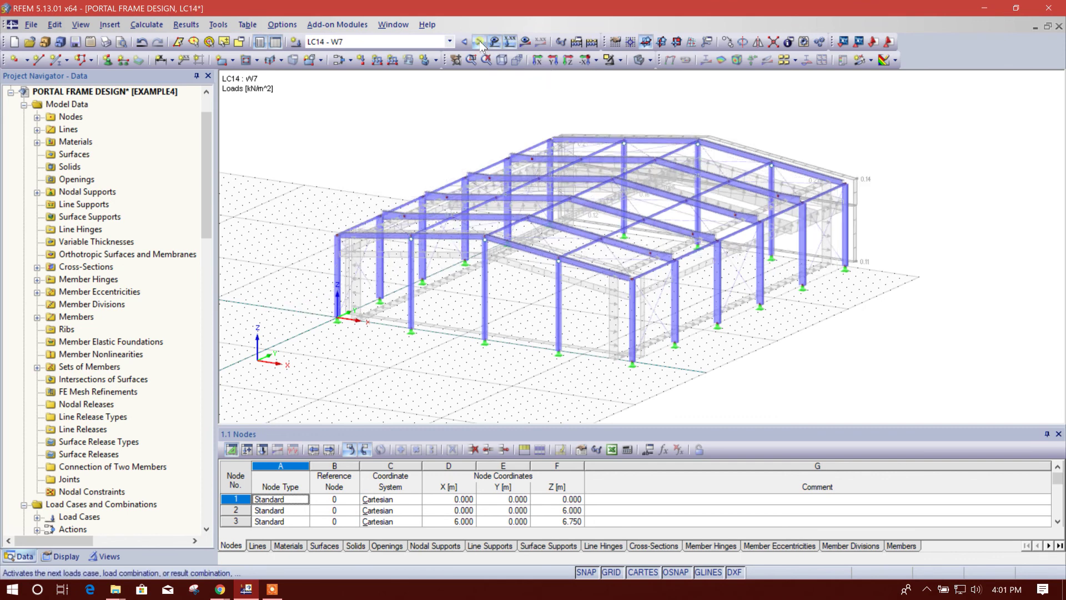
click(480, 43)
click(480, 42)
click(480, 43)
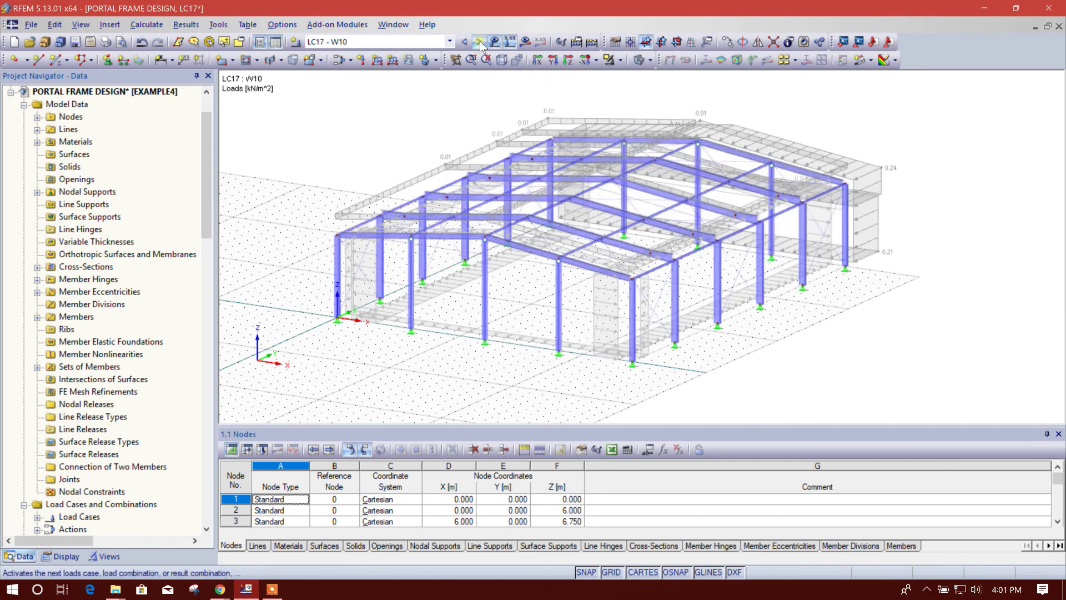
click(480, 43)
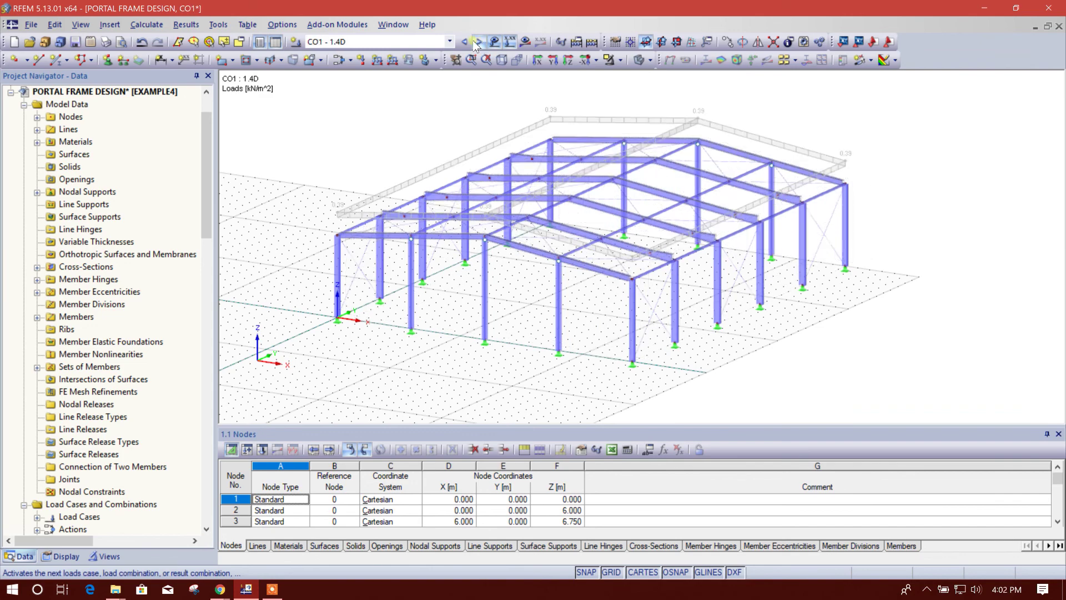
click(465, 43)
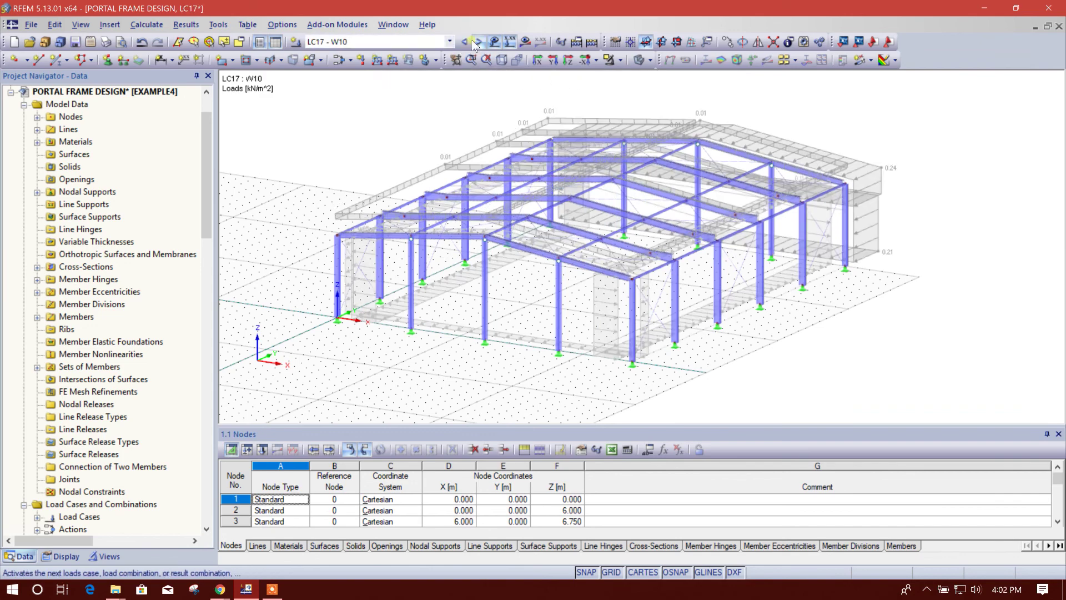